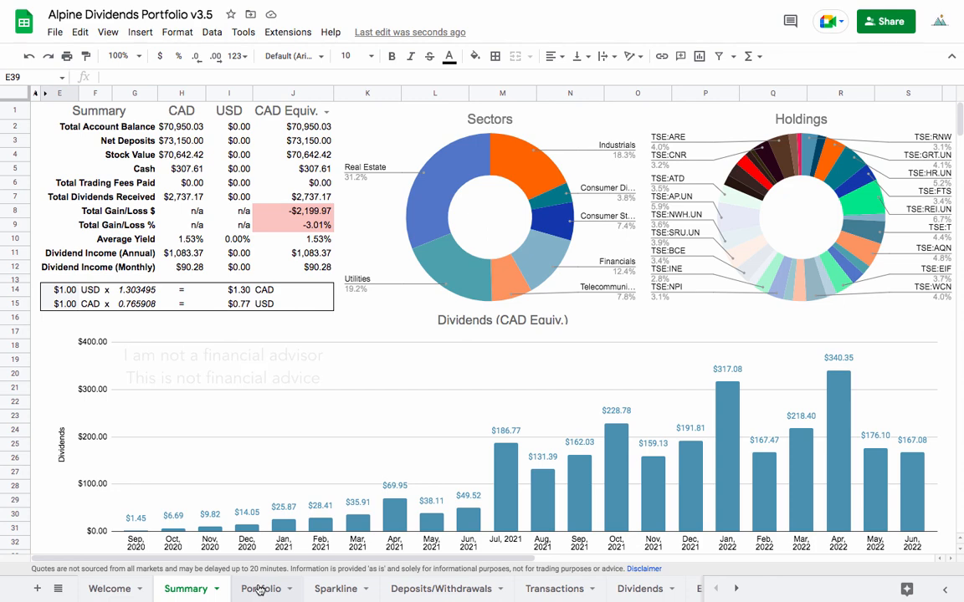
Step: Open the Portfolio sheet and look through the Forward Annual Dividend column for all holdings
click(260, 588)
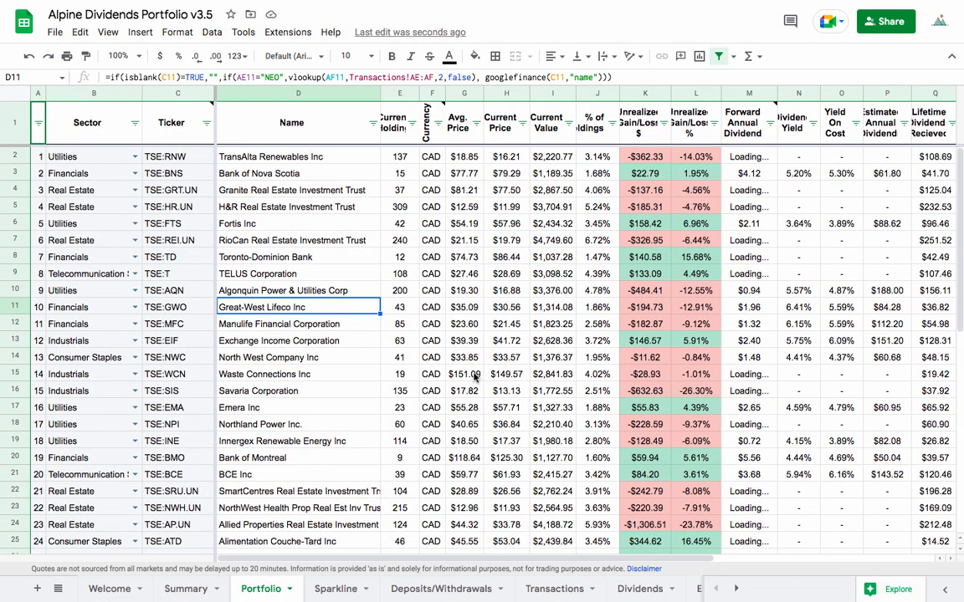
click(740, 255)
mouse_move(749, 243)
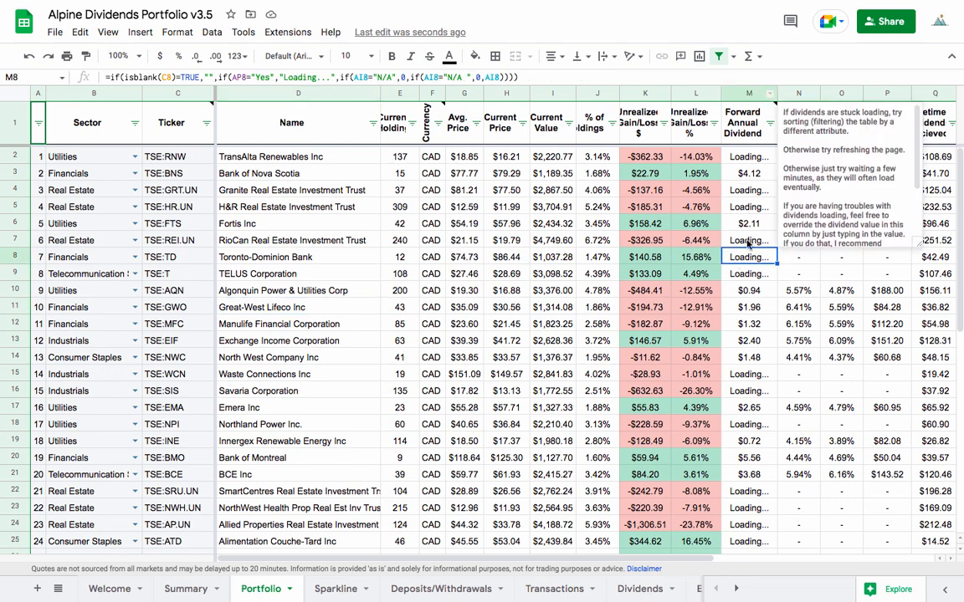
click(746, 289)
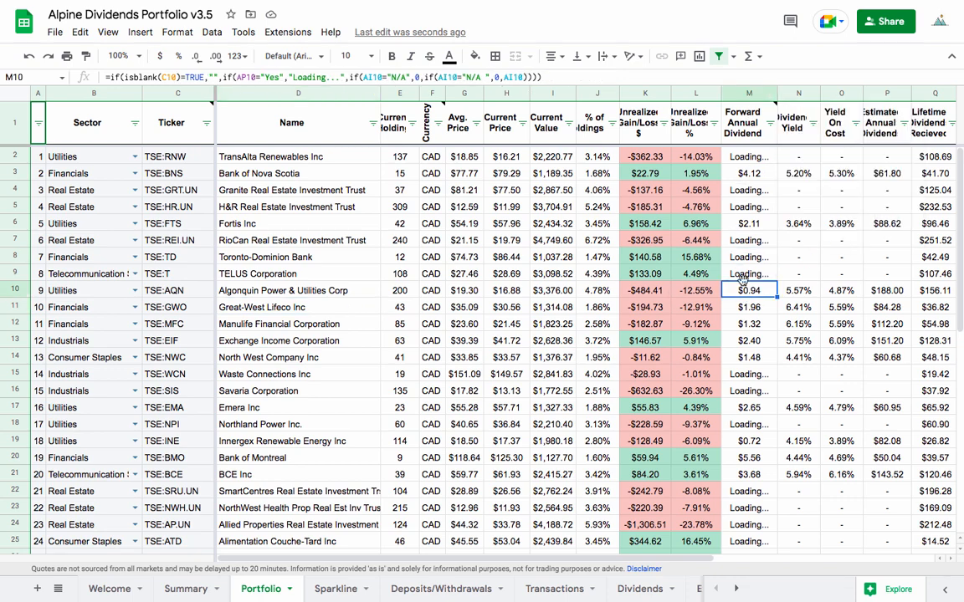
scroll(742, 279, down, 5)
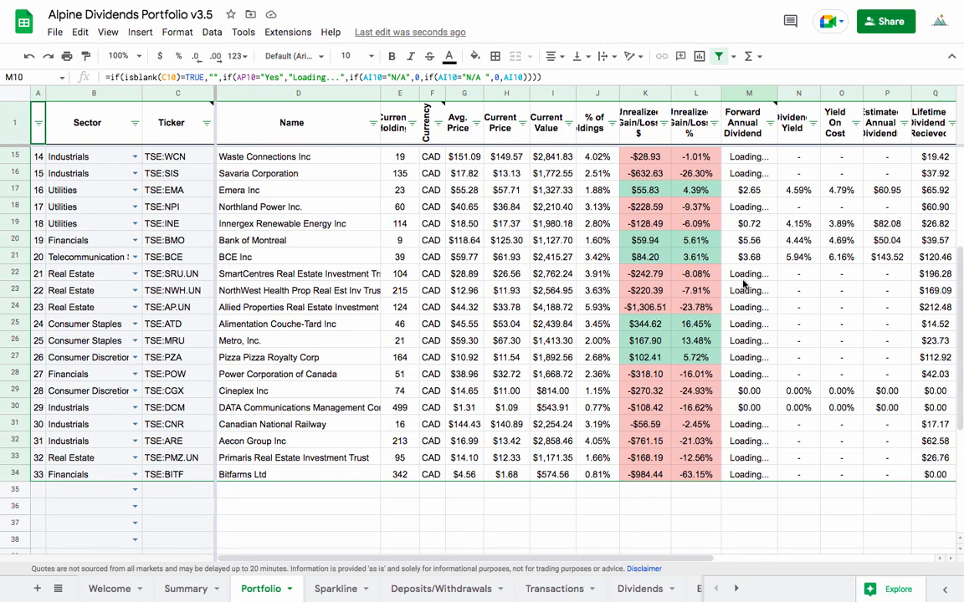
scroll(742, 285, up, 5)
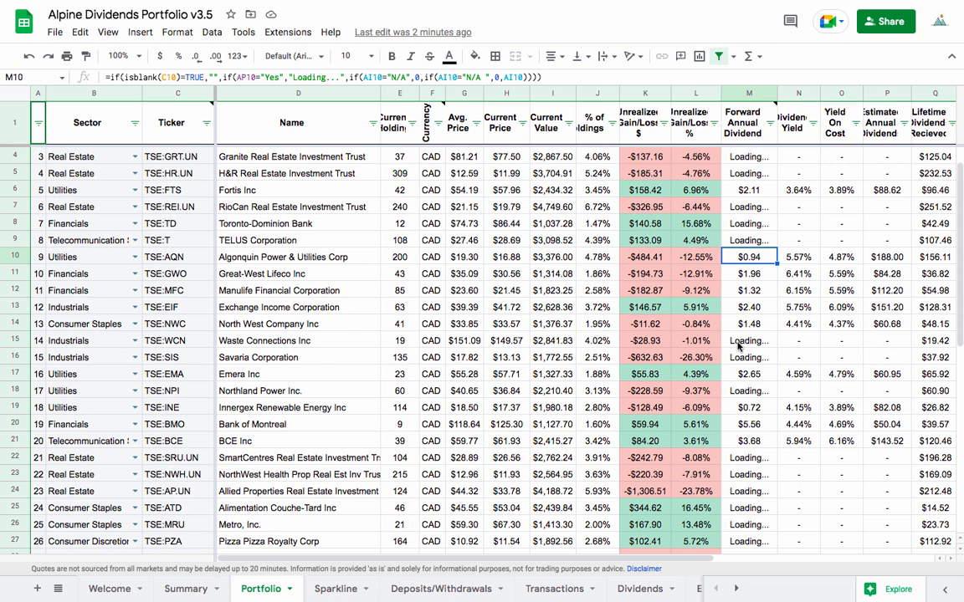
Step: Inspect the Forward Annual Dividend cells of the H&R, RioCan, Toronto-Dominion and TELUS holdings
click(747, 174)
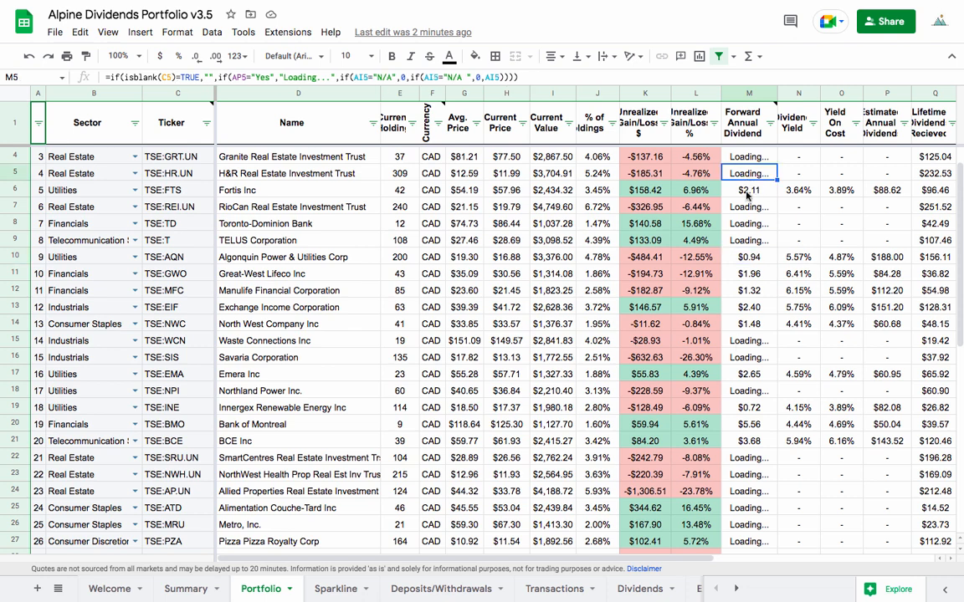
click(748, 210)
click(748, 225)
click(746, 245)
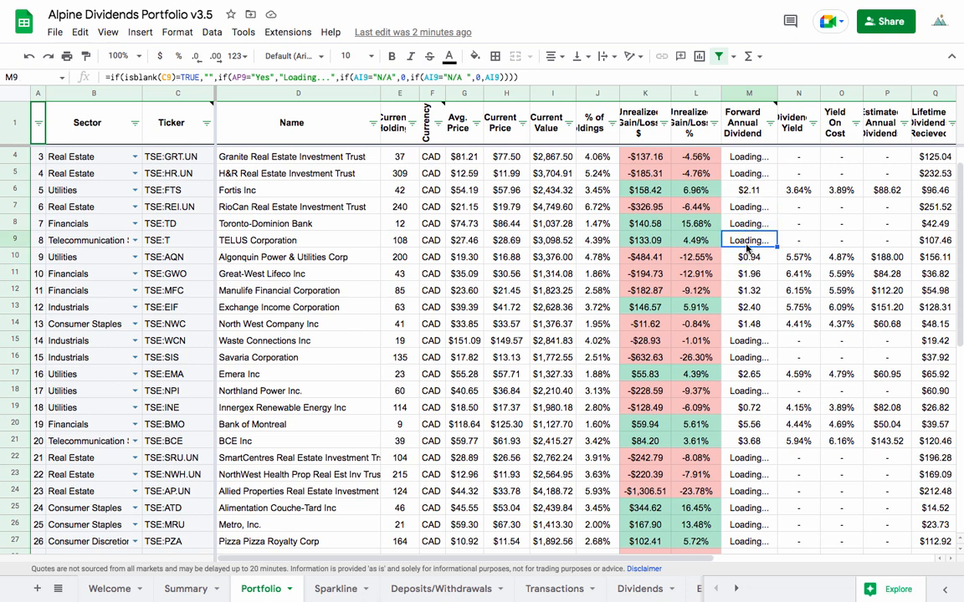
scroll(736, 284, down, 1)
scroll(699, 338, up, 2)
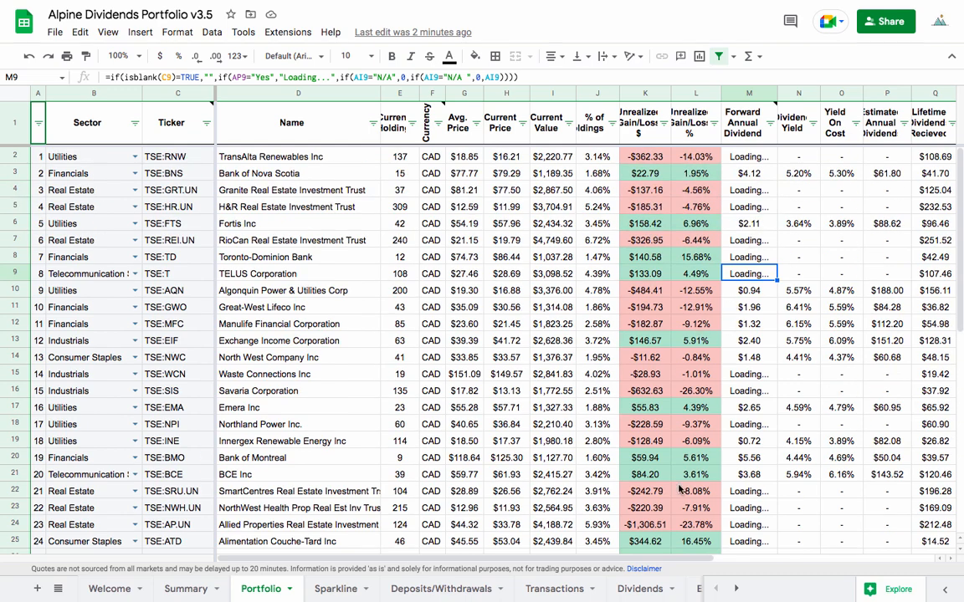
Step: Compare the Summary sheet's annual dividend income with the Portfolio sheet's Forward and Estimated Annual Dividend columns
click(185, 589)
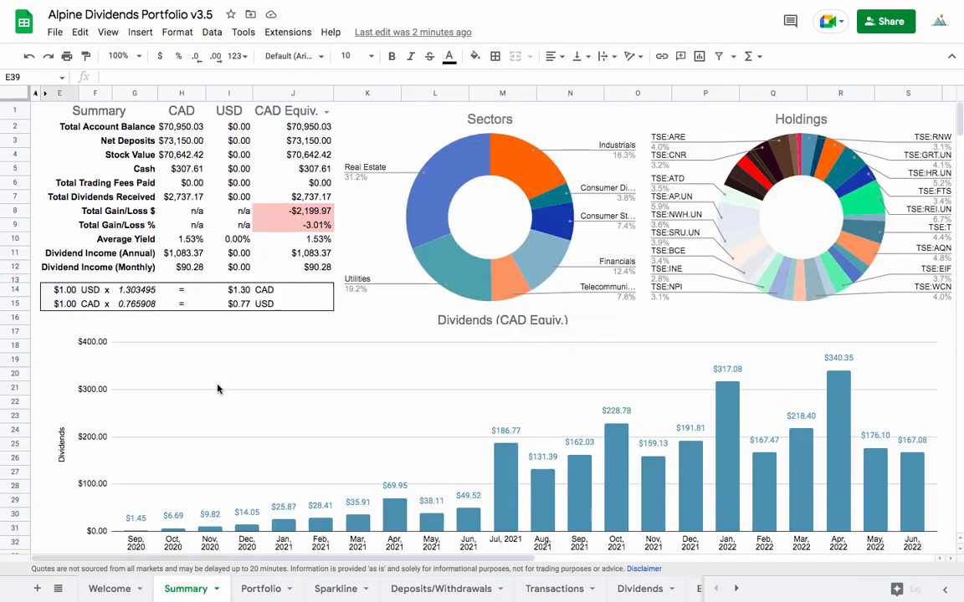
click(316, 254)
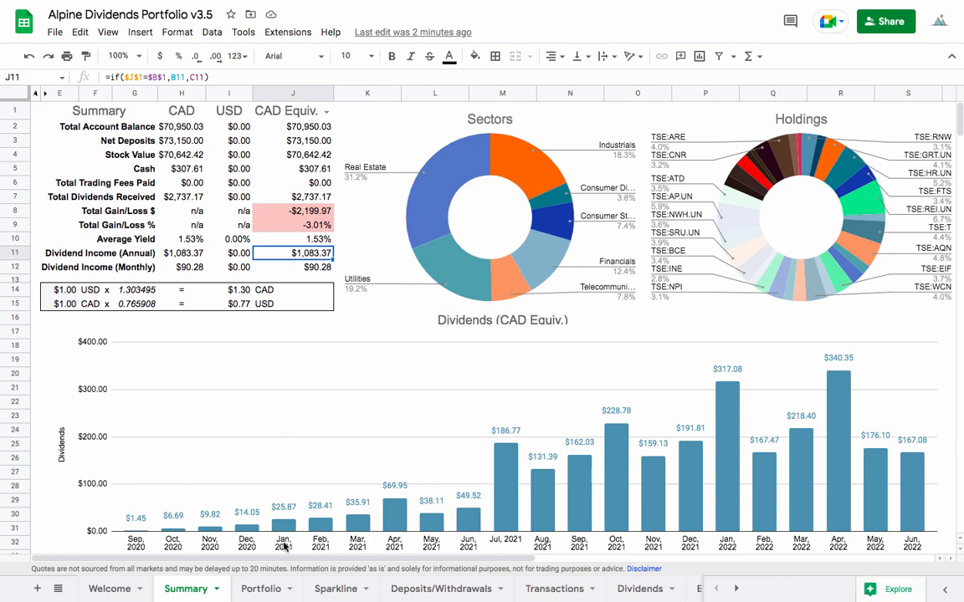
click(255, 589)
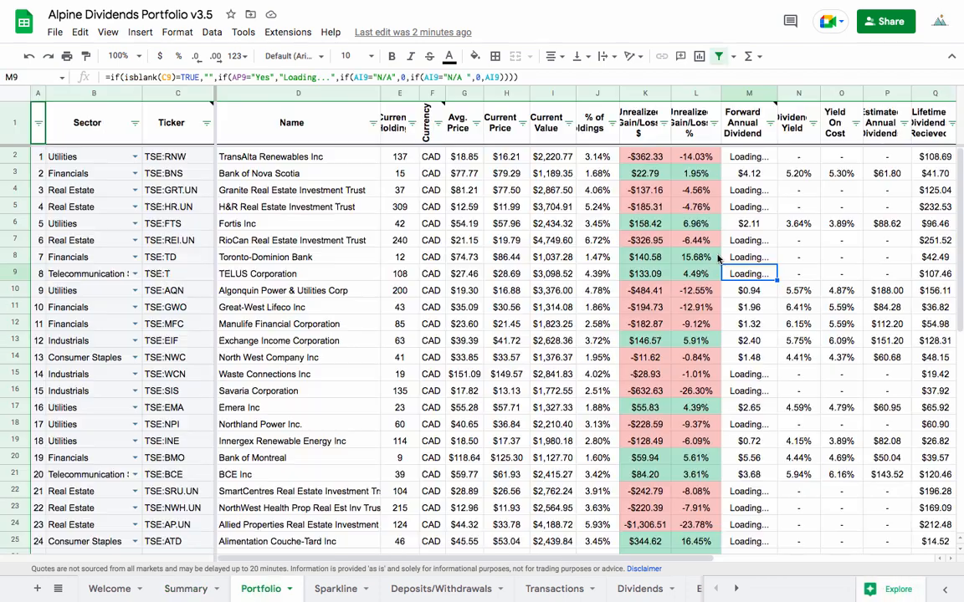
click(740, 341)
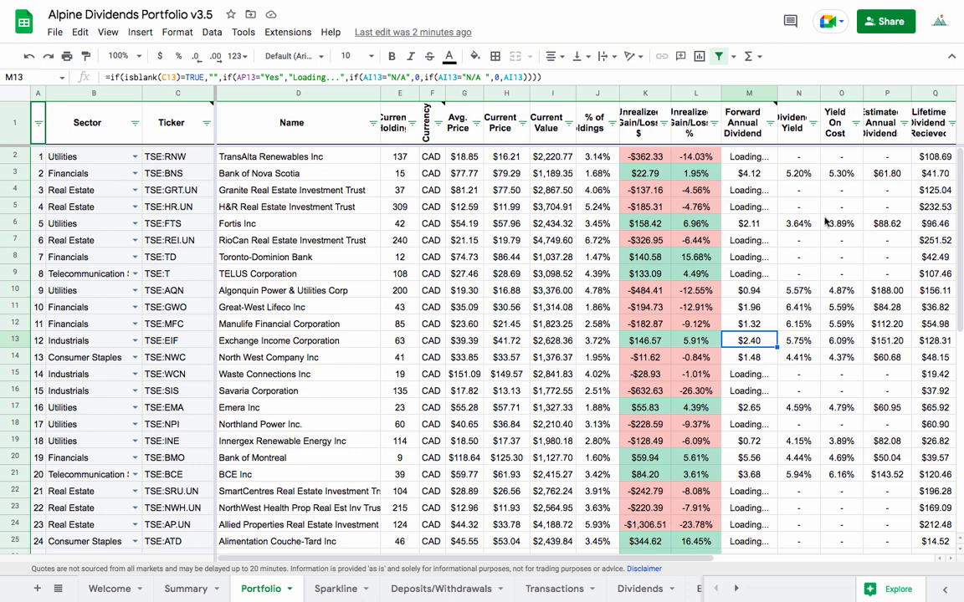
drag(885, 157, 885, 167)
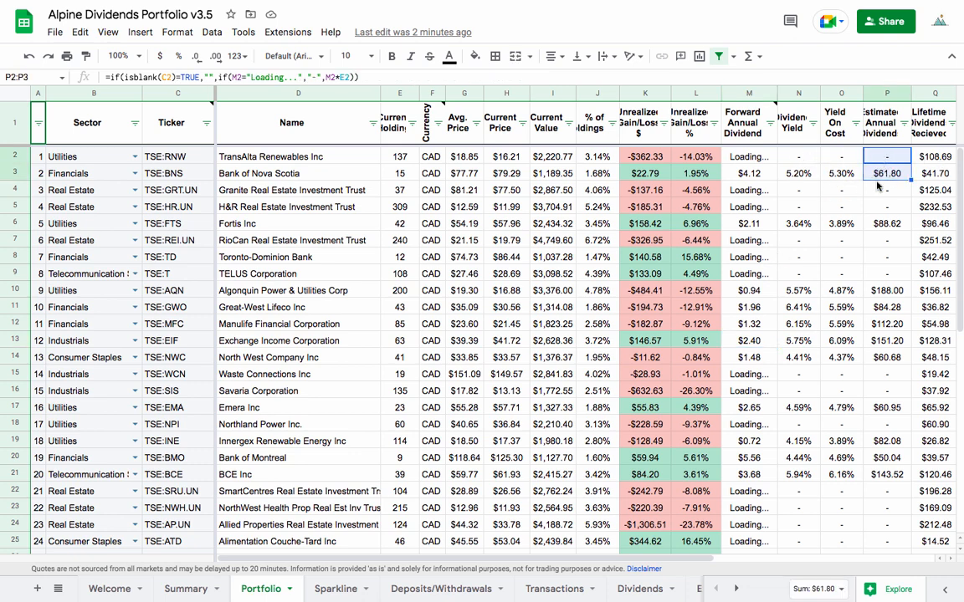
drag(880, 178, 883, 259)
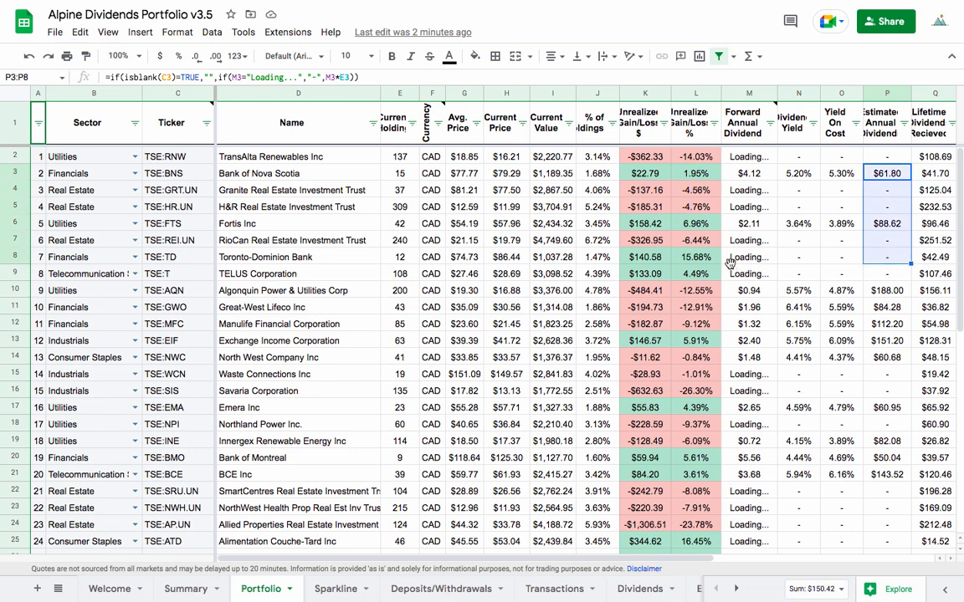
click(729, 263)
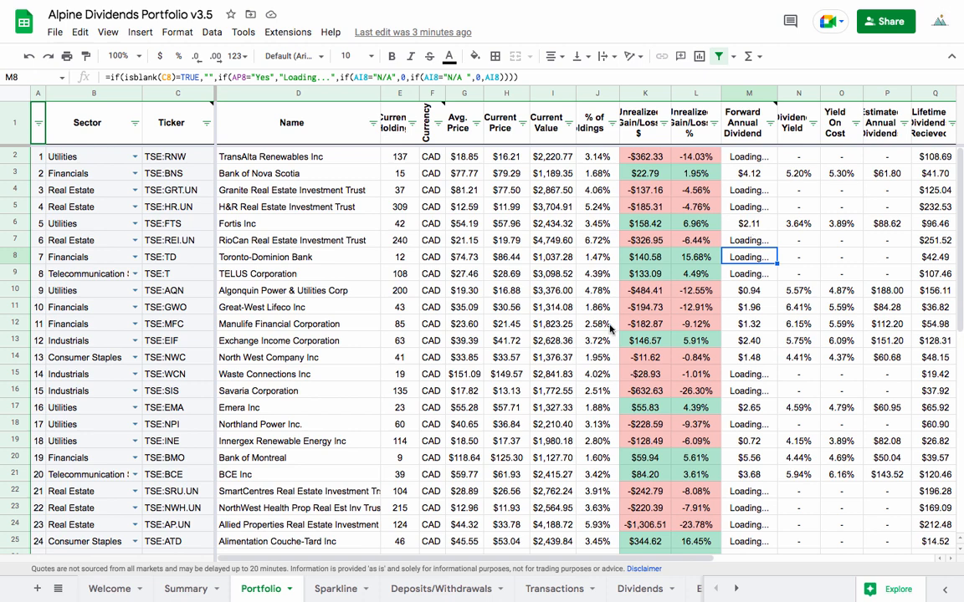
Step: Switch to Yahoo Finance and open the My Watchlist portfolio with its forward annual dividend rates
click(36, 589)
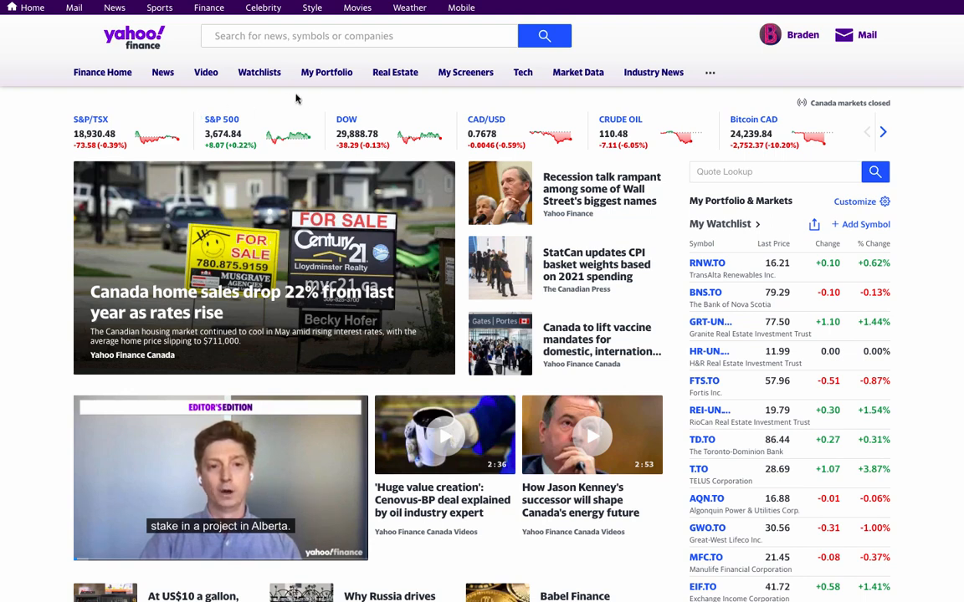
mouse_move(324, 80)
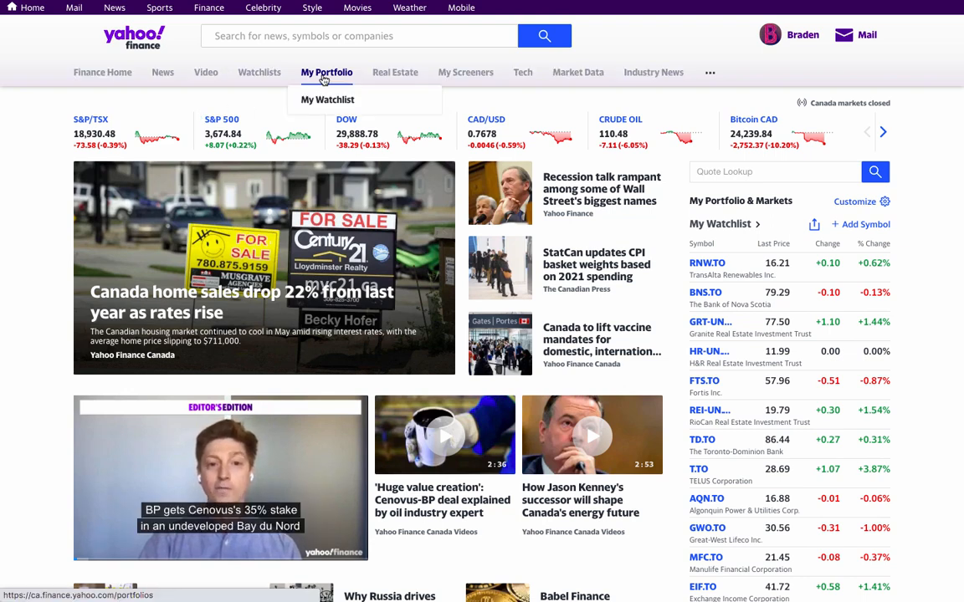
click(325, 75)
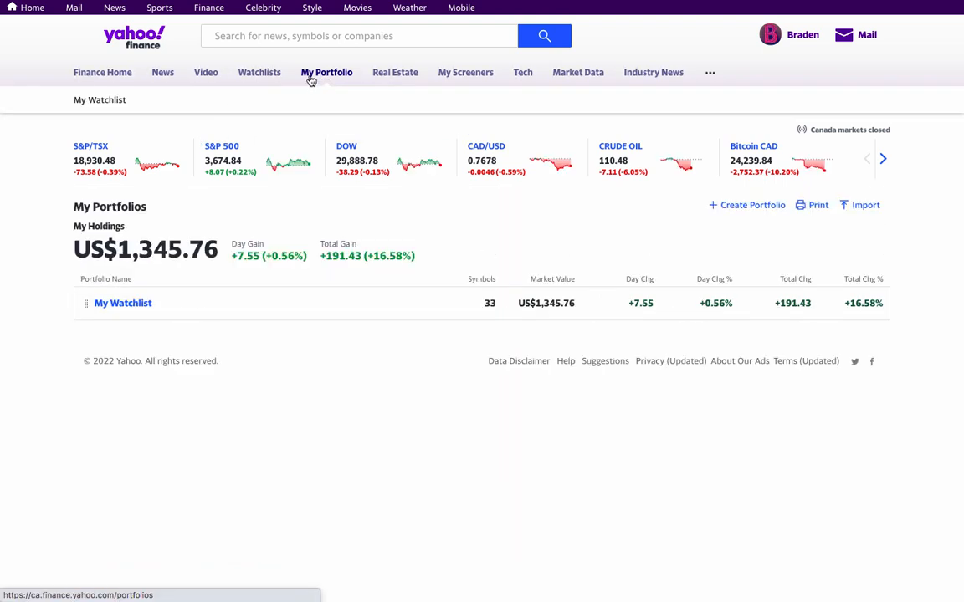
click(123, 303)
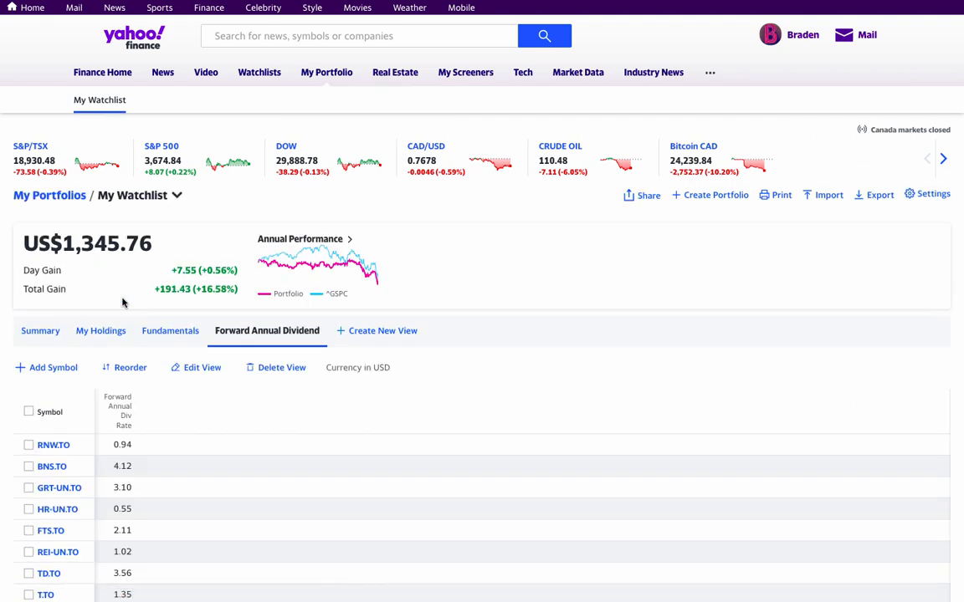
scroll(123, 303, down, 2)
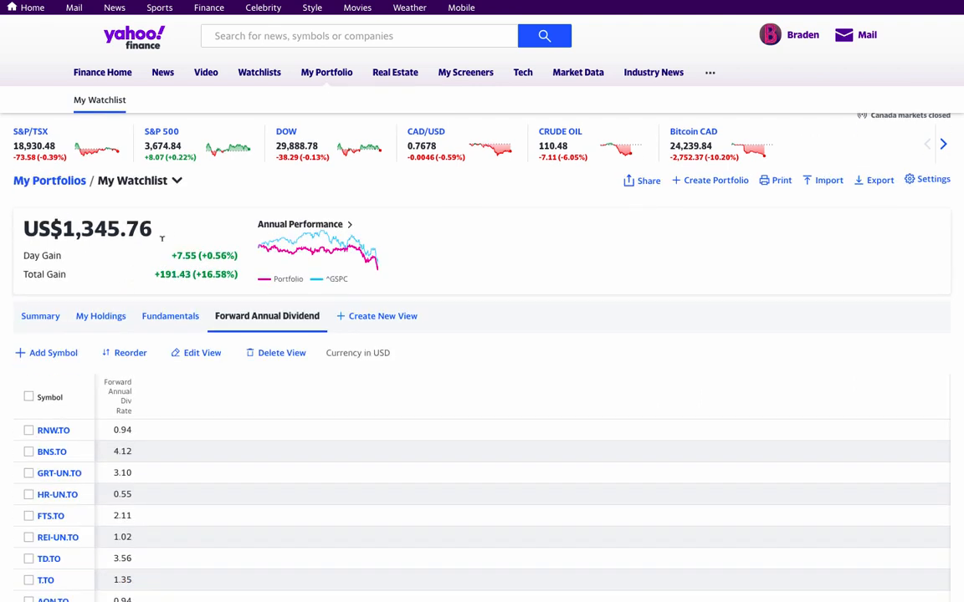
scroll(53, 385, down, 10)
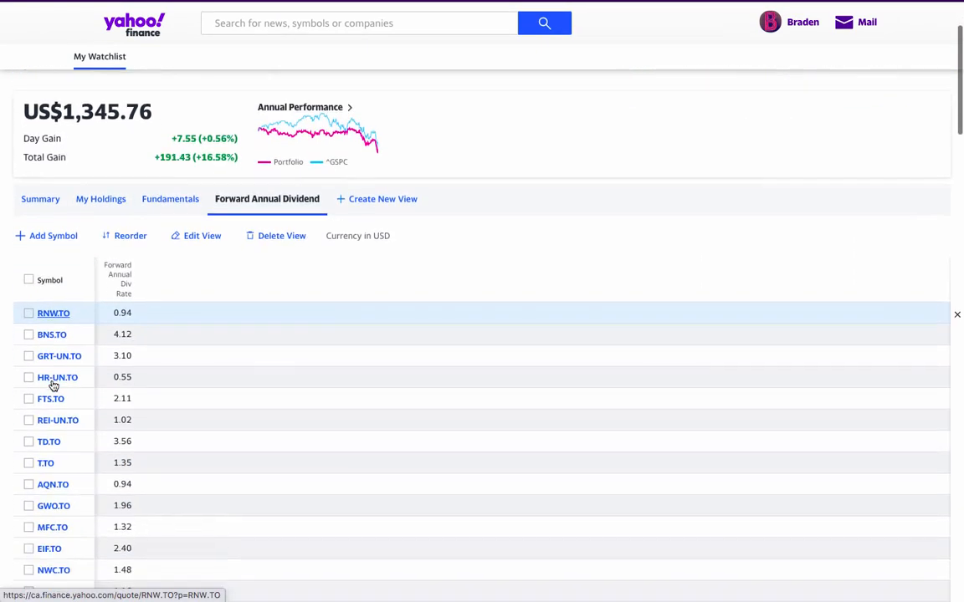
scroll(53, 384, up, 12)
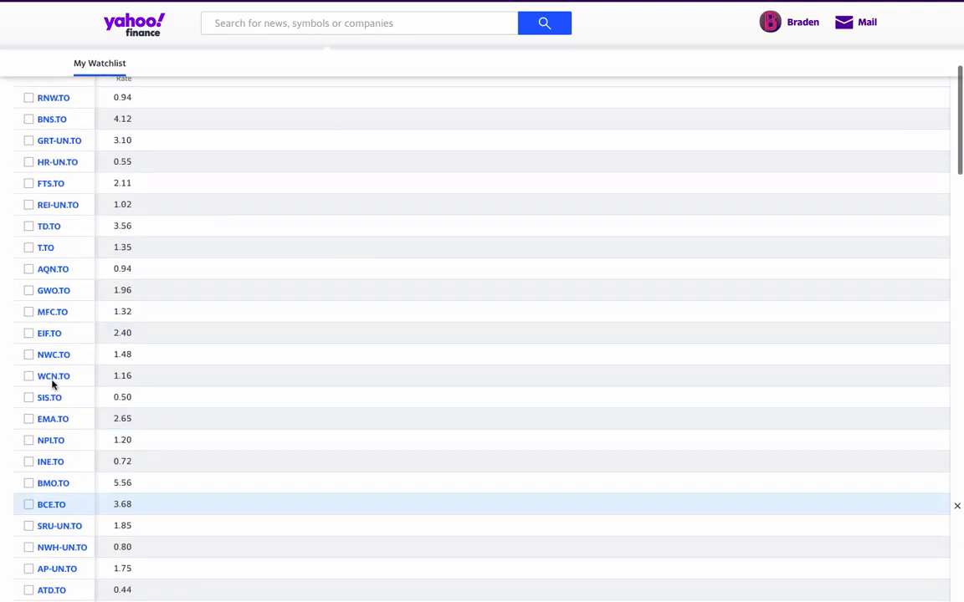
Step: Look up "td" as a symbol for the watchlist, and clear the search without adding anything
click(53, 264)
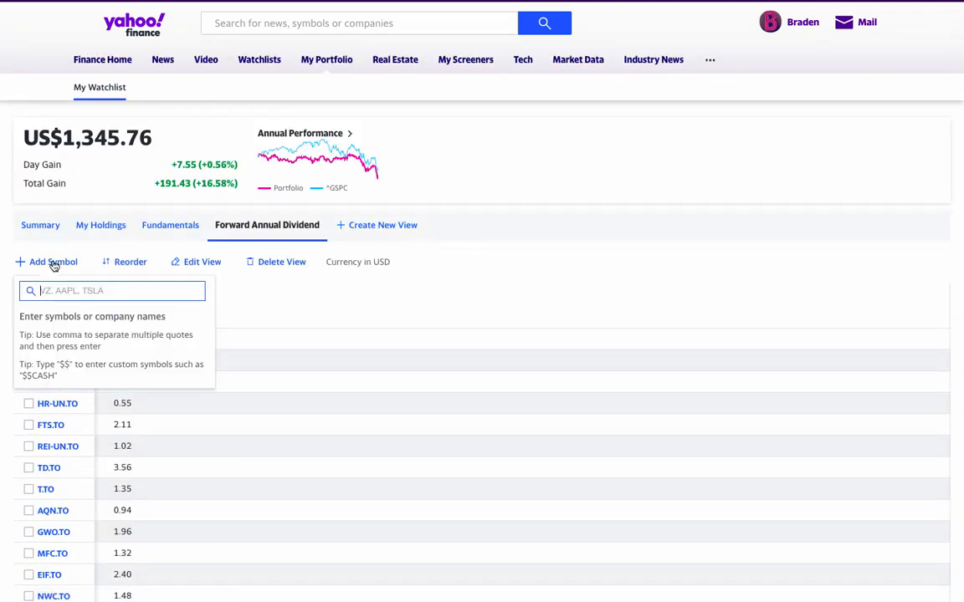
text(td)
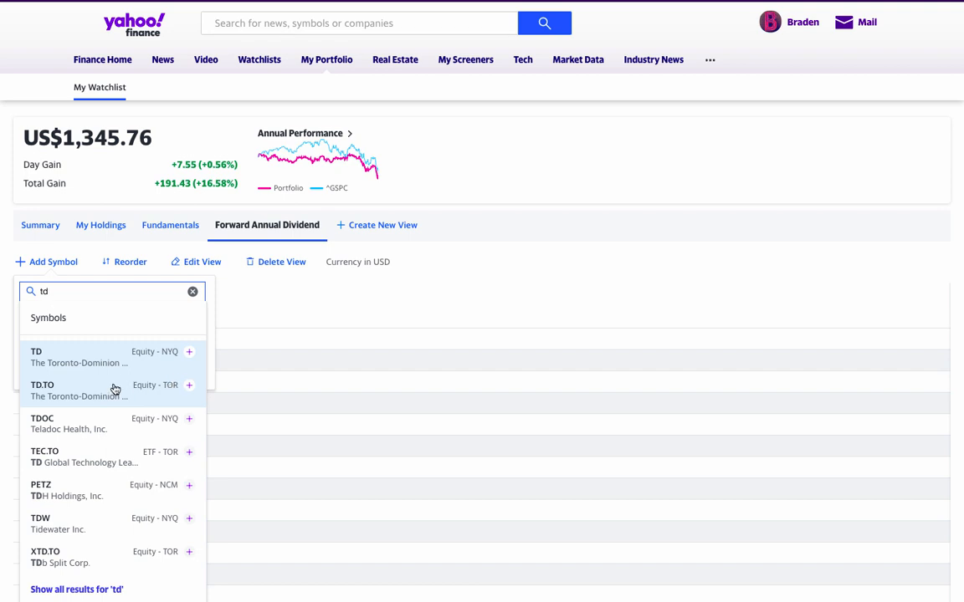
key(BackSpace)
key(BackSpace)
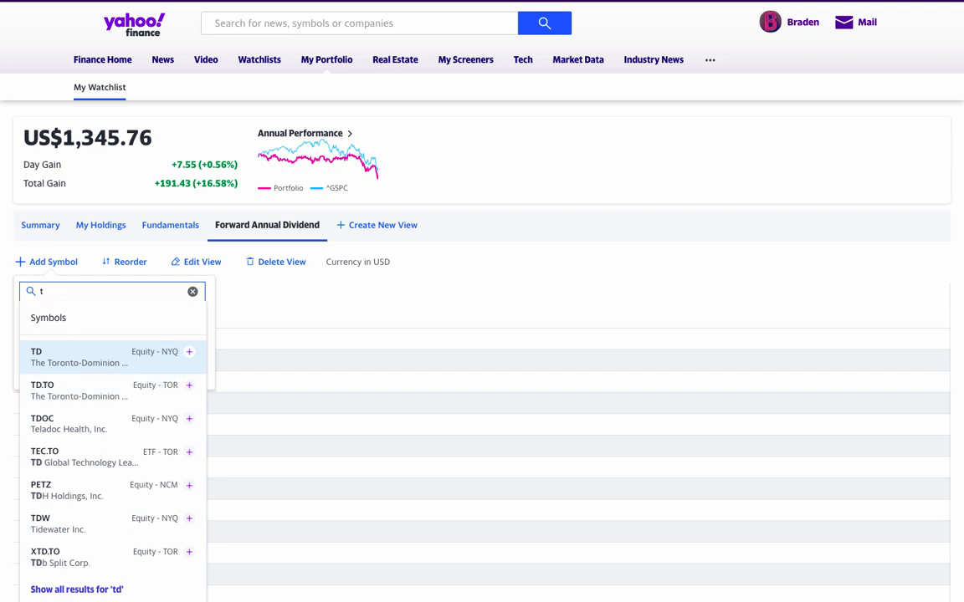
click(354, 289)
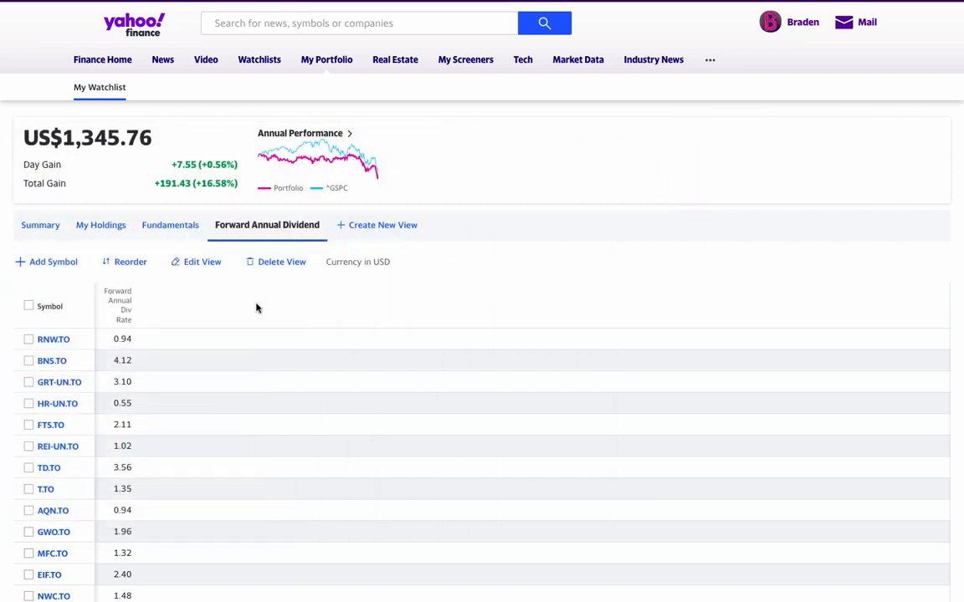
Step: Review the watchlist's ticker symbols and their forward annual dividend rates from RNW.TO down to BITF
scroll(77, 340, down, 3)
scroll(77, 339, up, 2)
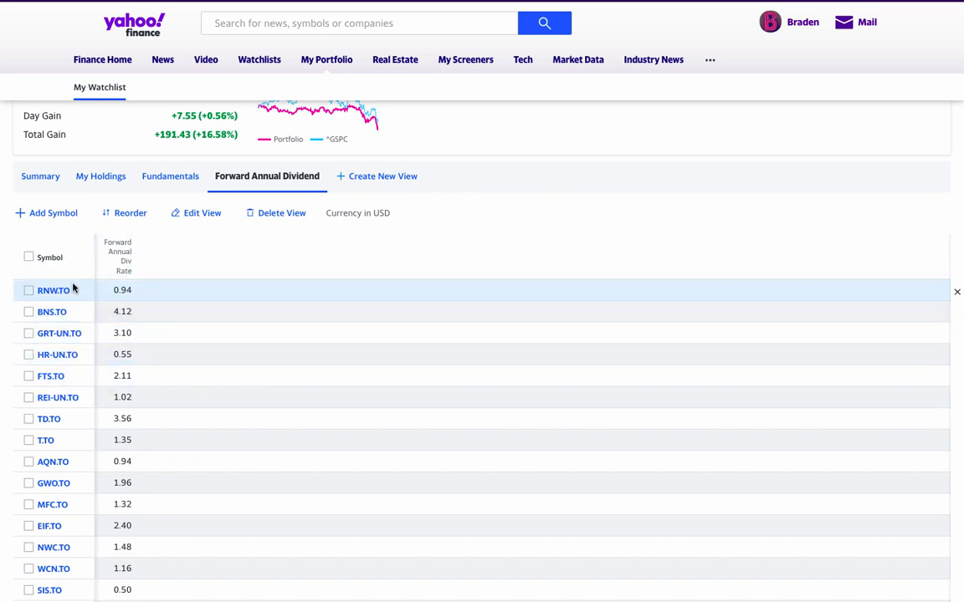
scroll(74, 284, down, 2)
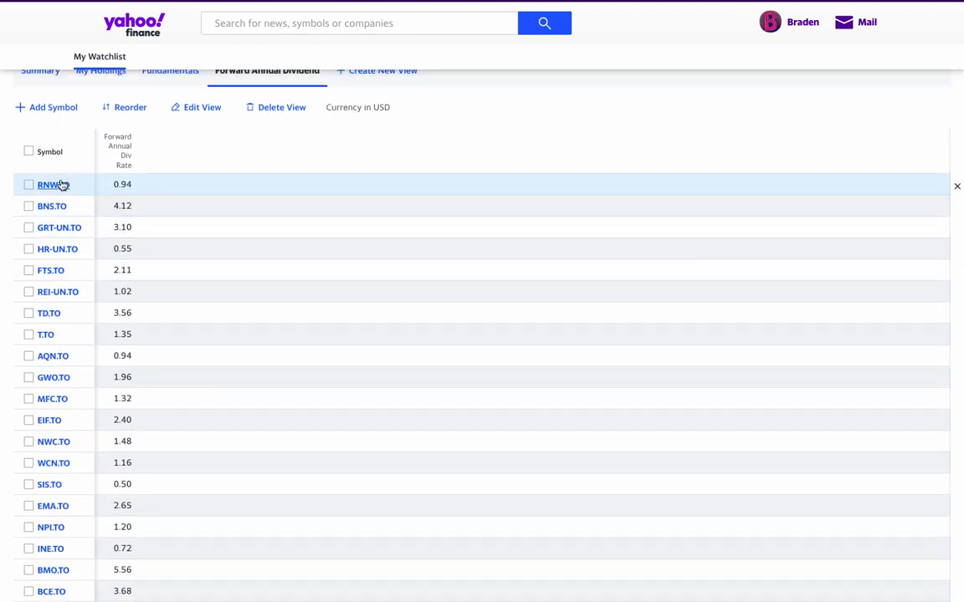
scroll(60, 189, down, 5)
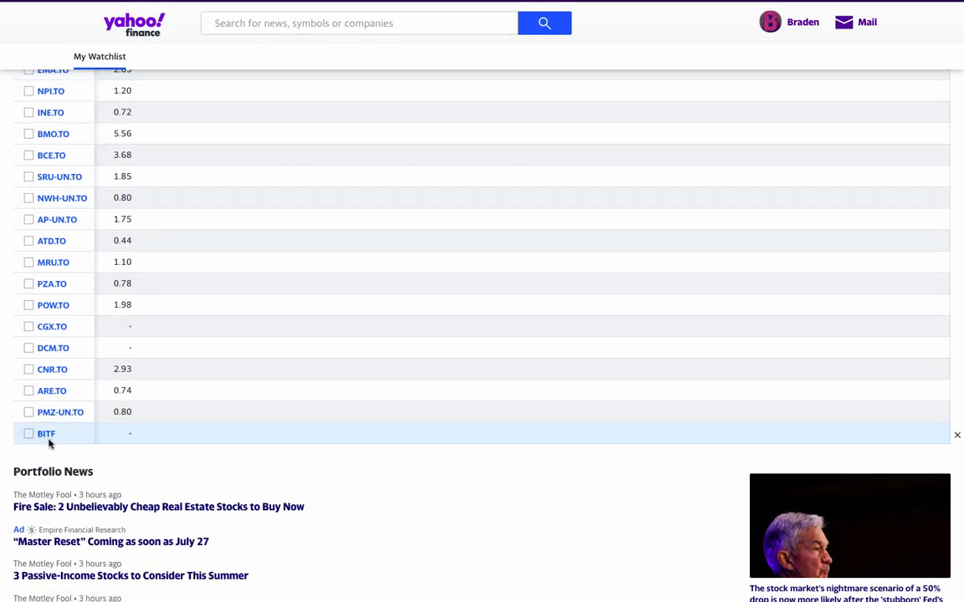
scroll(67, 430, up, 5)
scroll(67, 430, up, 2)
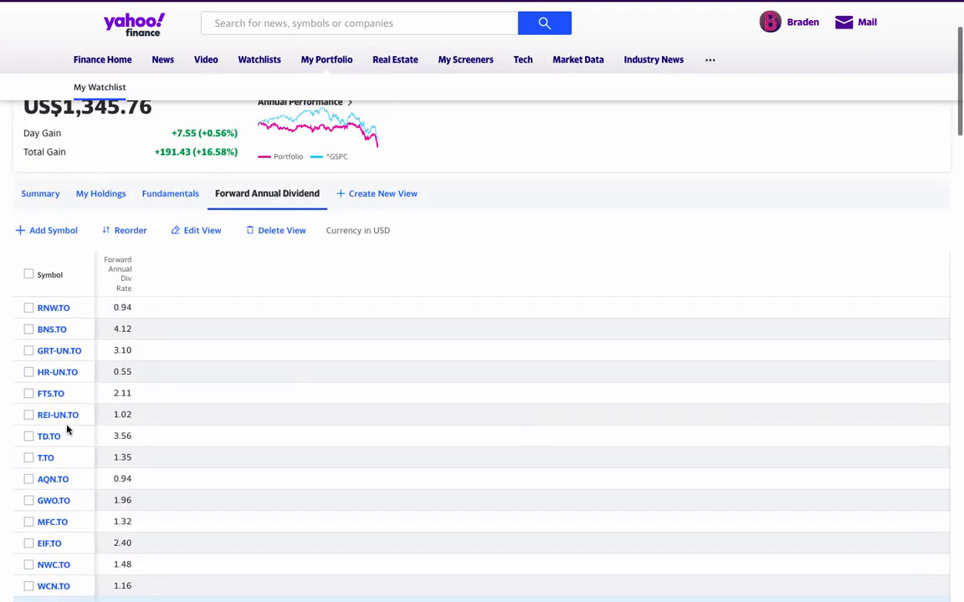
scroll(67, 430, down, 2)
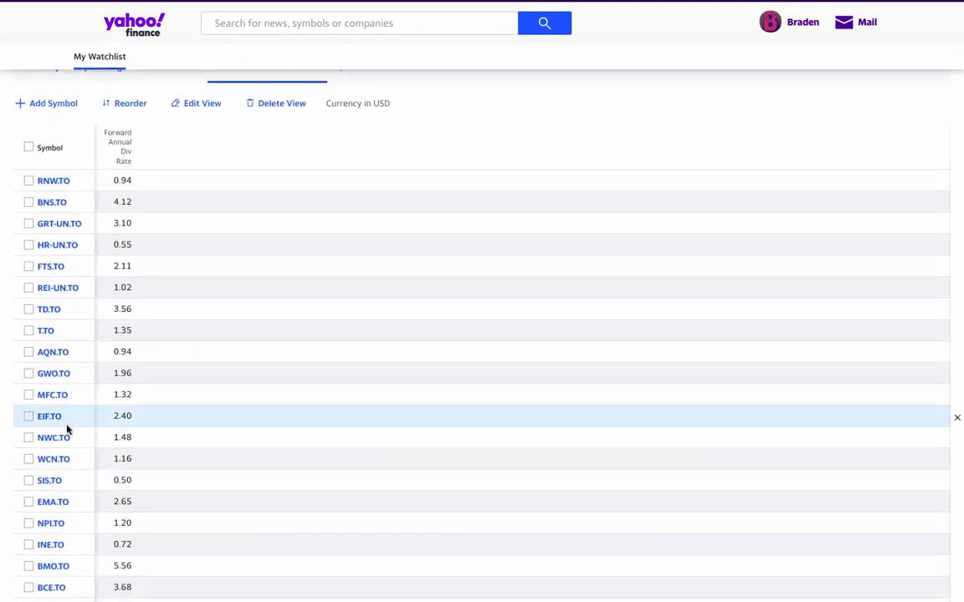
Step: Select the EIF.TO row in the watchlist and look over the rest of the symbol list
click(29, 417)
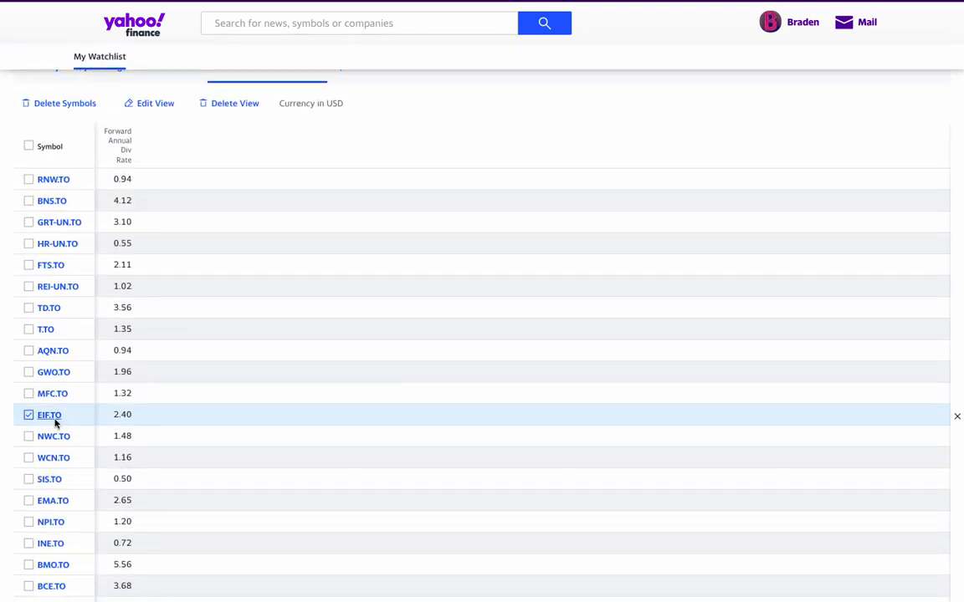
scroll(59, 421, up, 2)
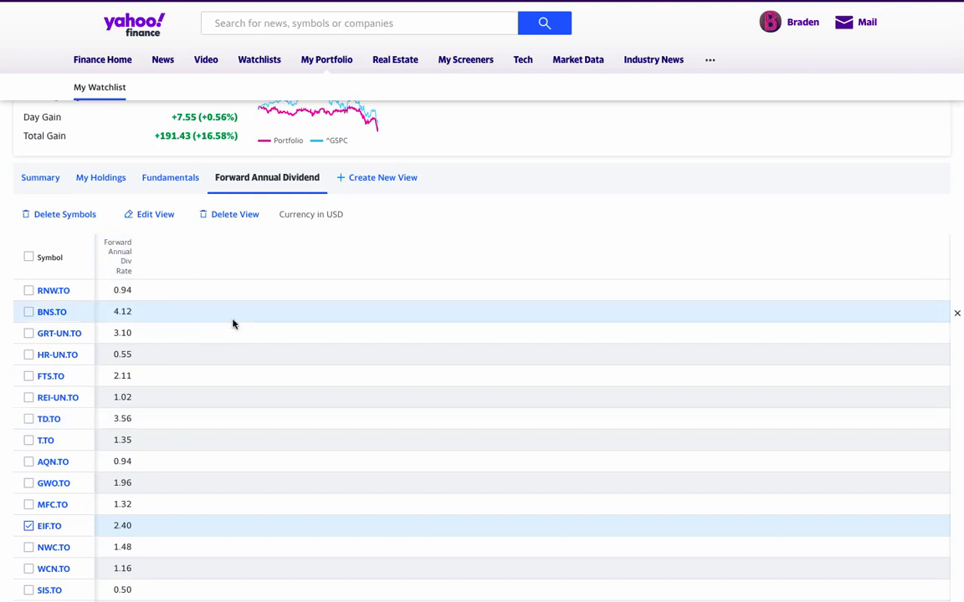
scroll(233, 323, down, 9)
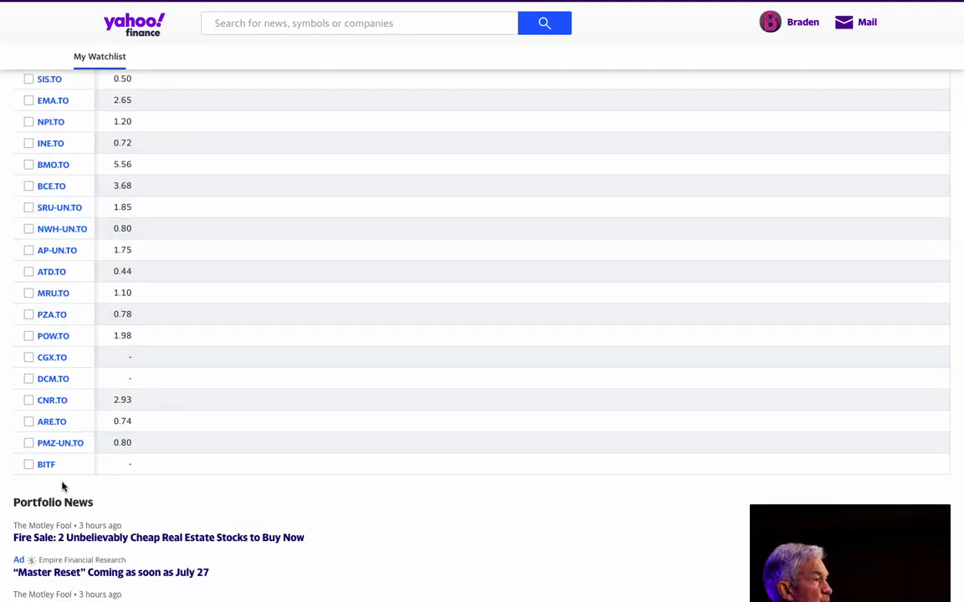
scroll(62, 486, up, 7)
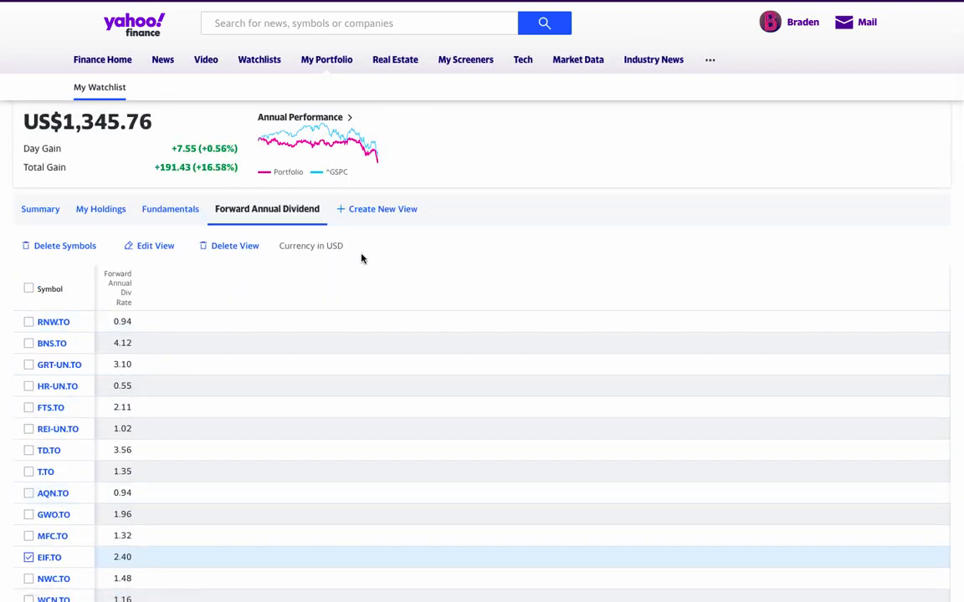
Step: Copy the watchlist's symbols and forward annual dividend rates, switch to Google Sheets, and paste them into Sheet37 starting at cell C5
scroll(47, 318, down, 3)
scroll(30, 349, up, 2)
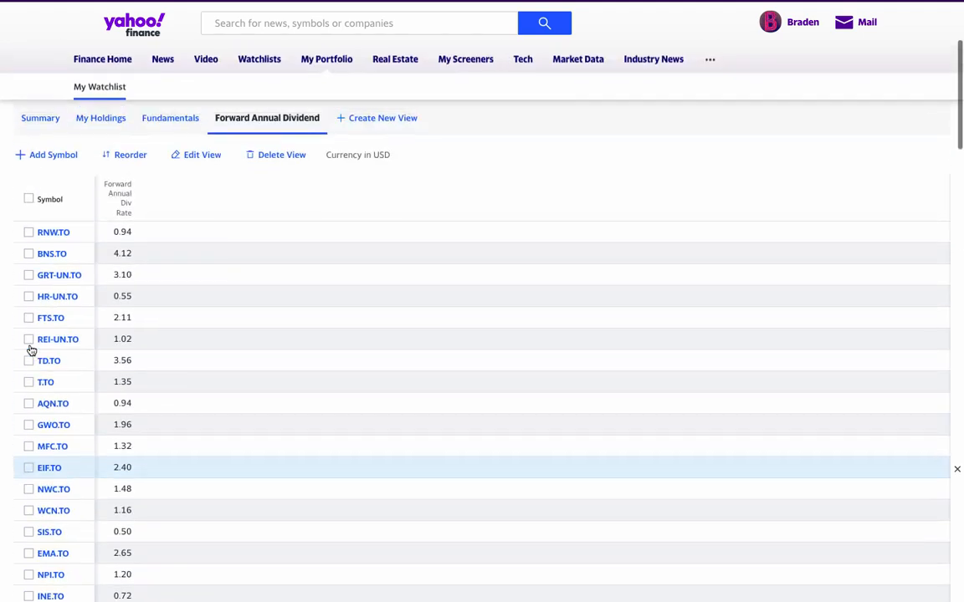
scroll(30, 349, down, 5)
scroll(30, 350, down, 2)
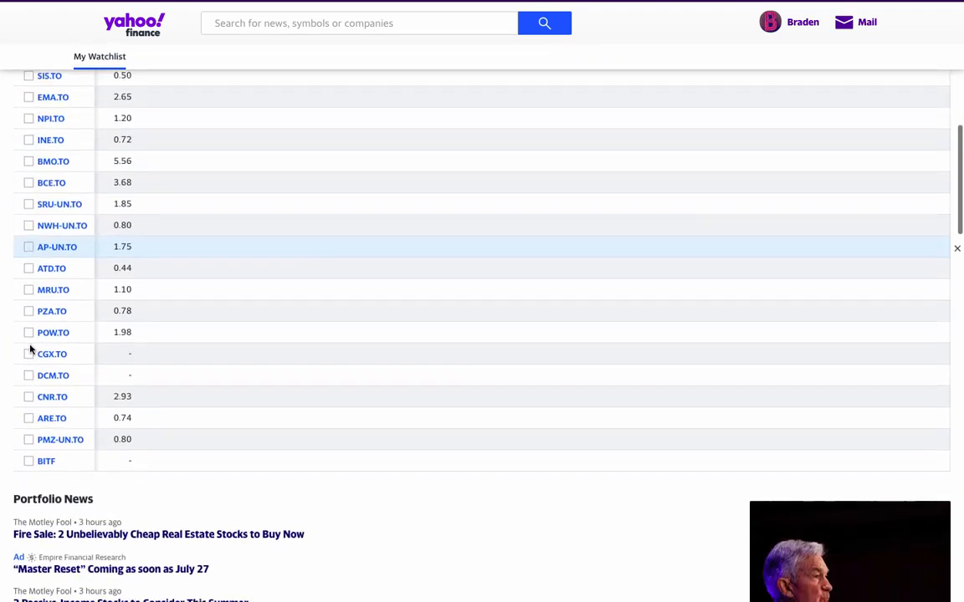
drag(138, 448, 39, 215)
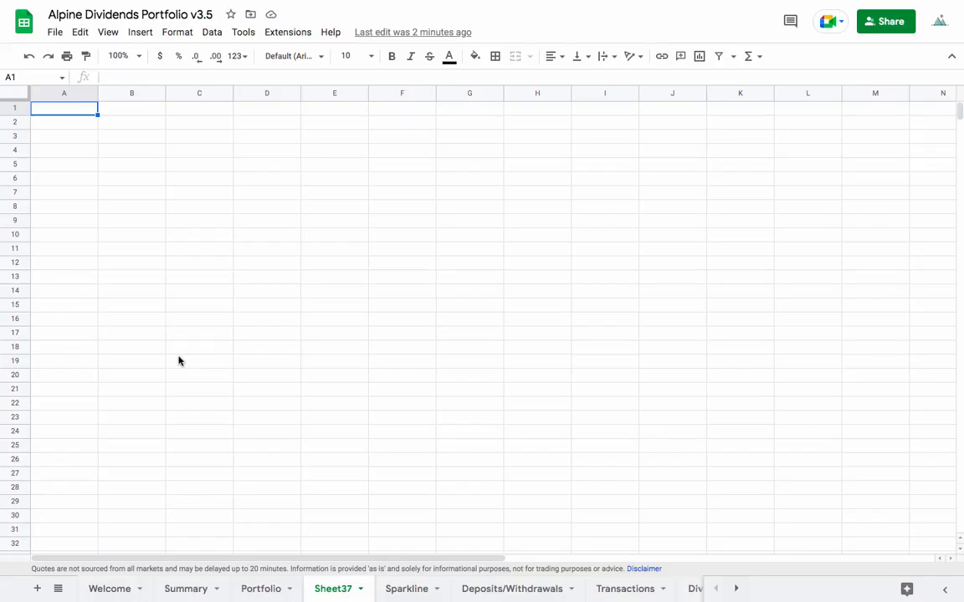
click(209, 167)
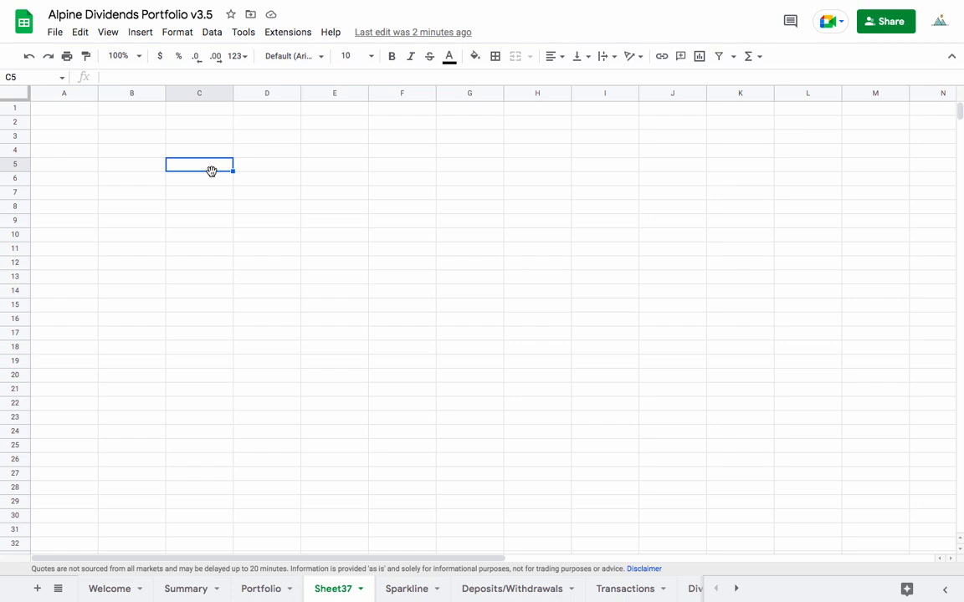
key(ctrl+v)
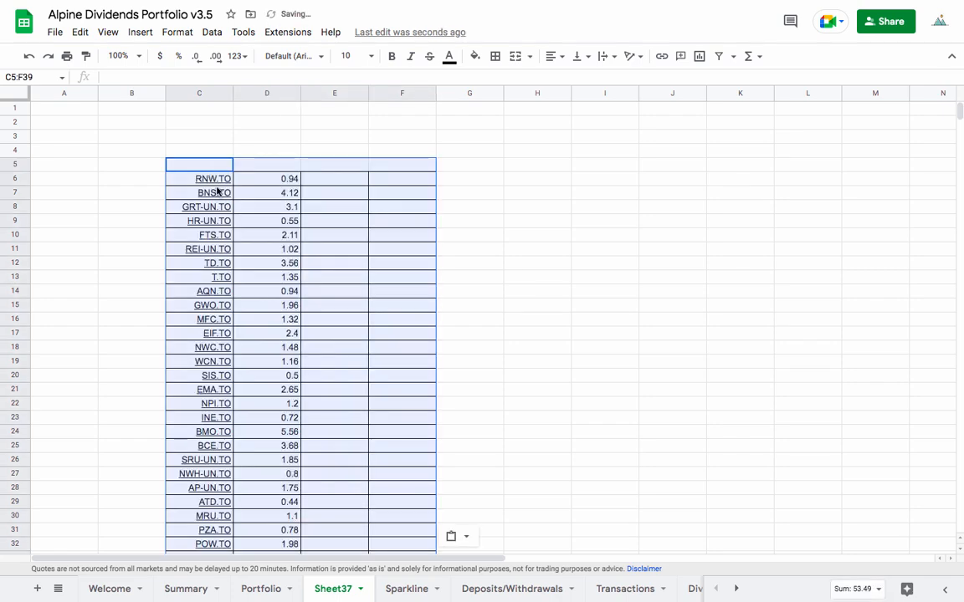
Step: Look over the pasted symbols and dividend rates in columns C and D of Sheet37, down to the BITF row
click(159, 178)
scroll(209, 188, down, 1)
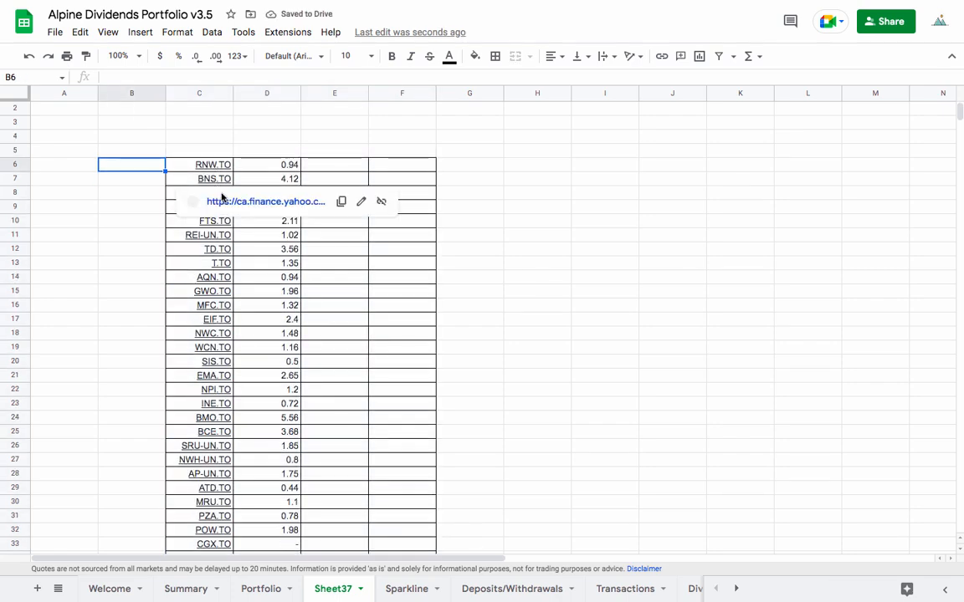
click(276, 292)
click(279, 250)
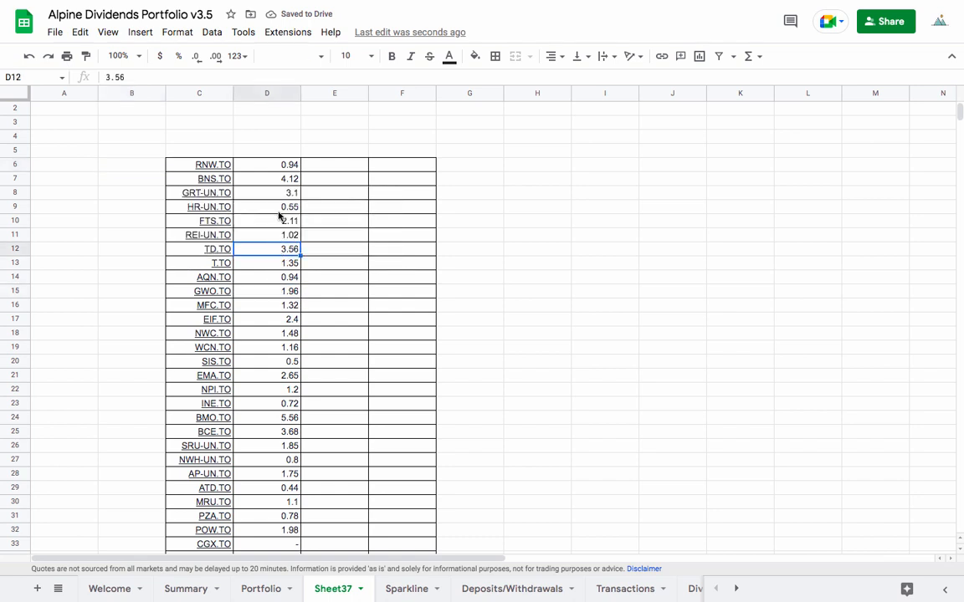
click(279, 206)
click(278, 192)
scroll(280, 193, down, 2)
click(283, 249)
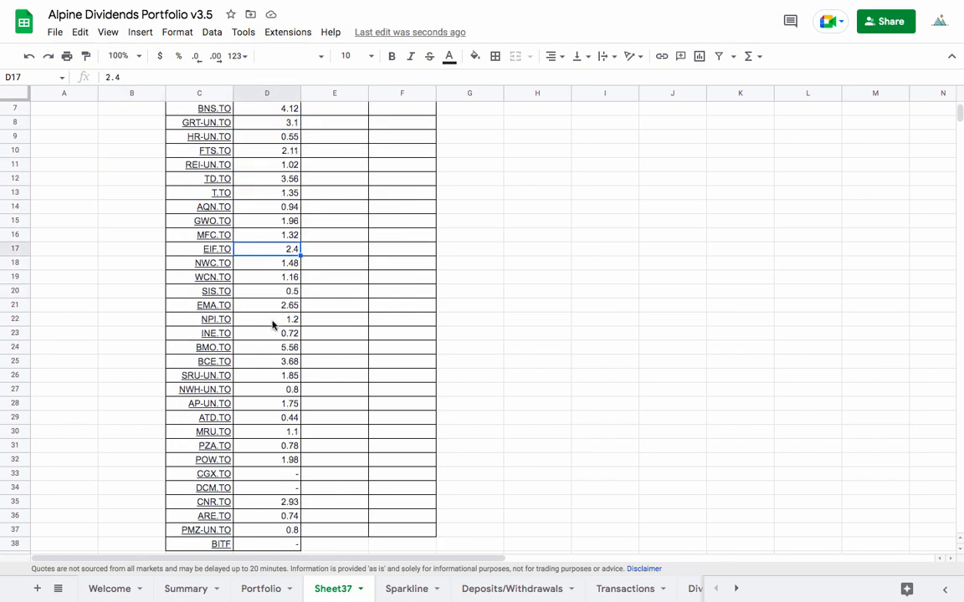
scroll(272, 328, down, 1)
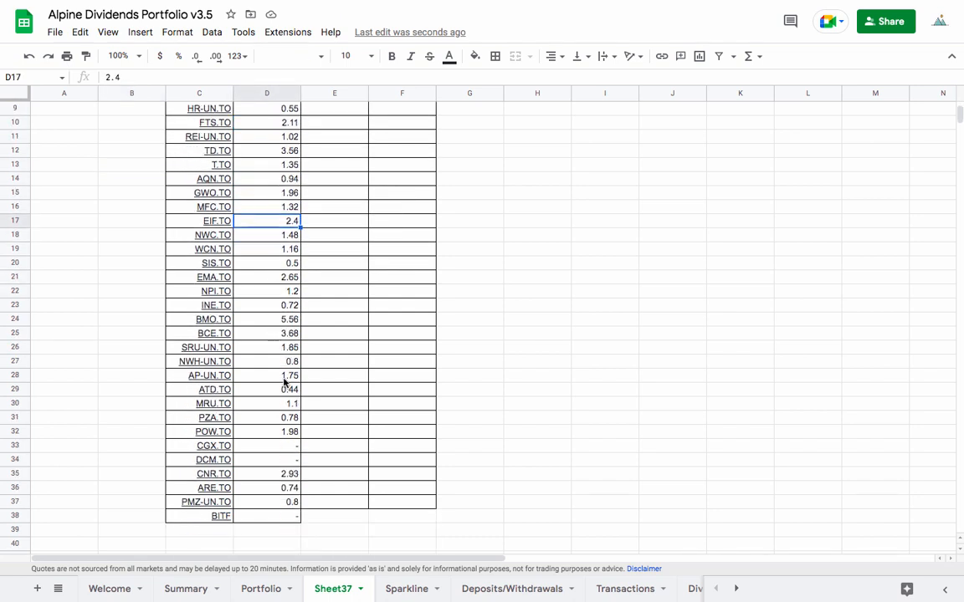
click(216, 337)
click(206, 418)
click(127, 417)
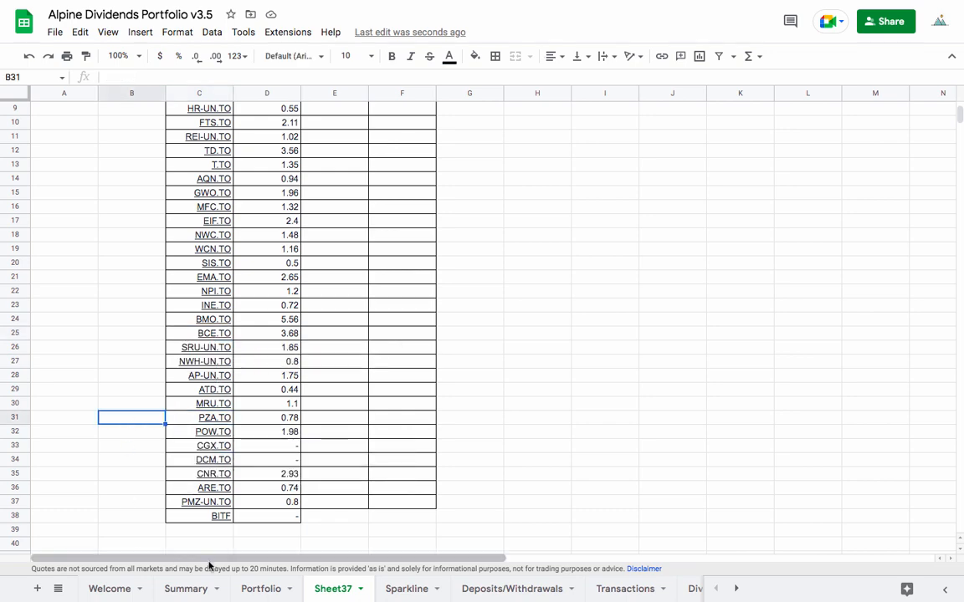
Step: Open the Portfolio sheet and review the order of its Ticker column from TSE:RNW to TSE:BITF
click(266, 589)
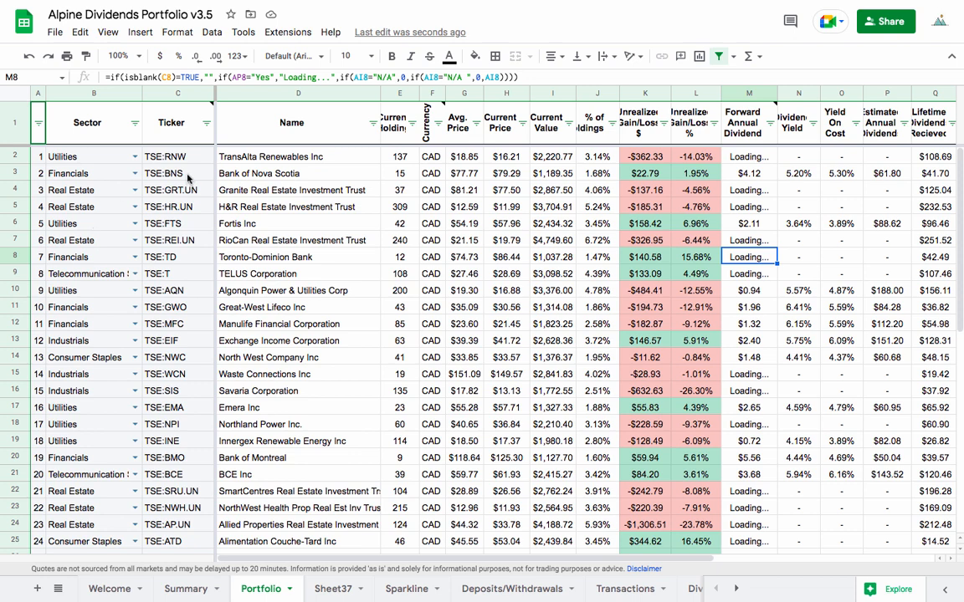
drag(170, 158, 167, 340)
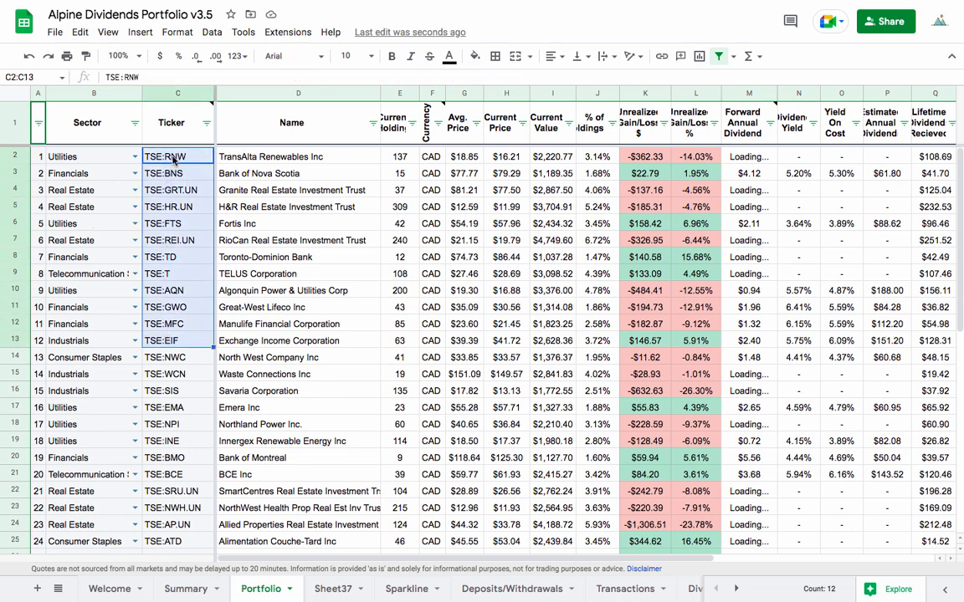
scroll(176, 186, down, 5)
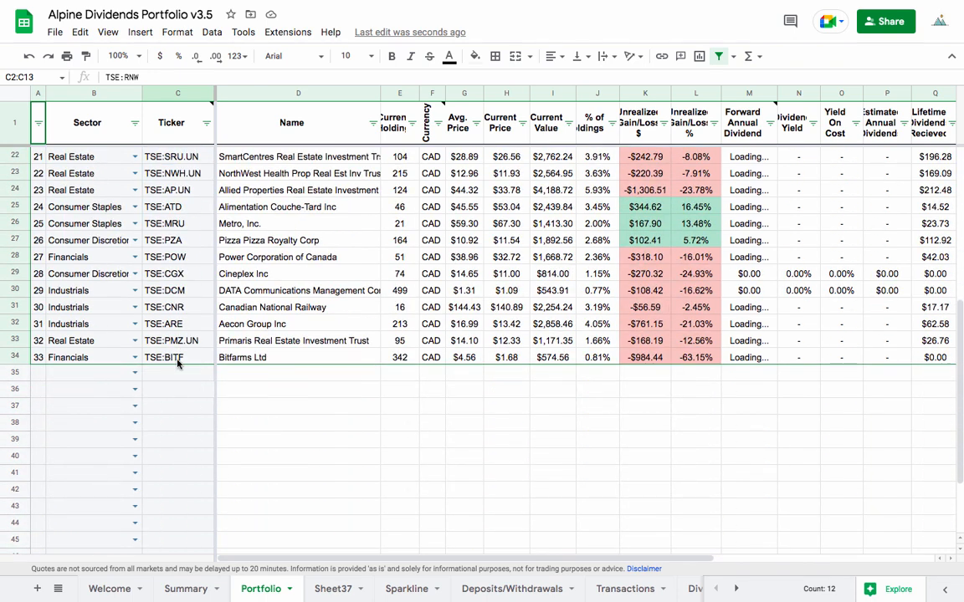
scroll(176, 362, up, 5)
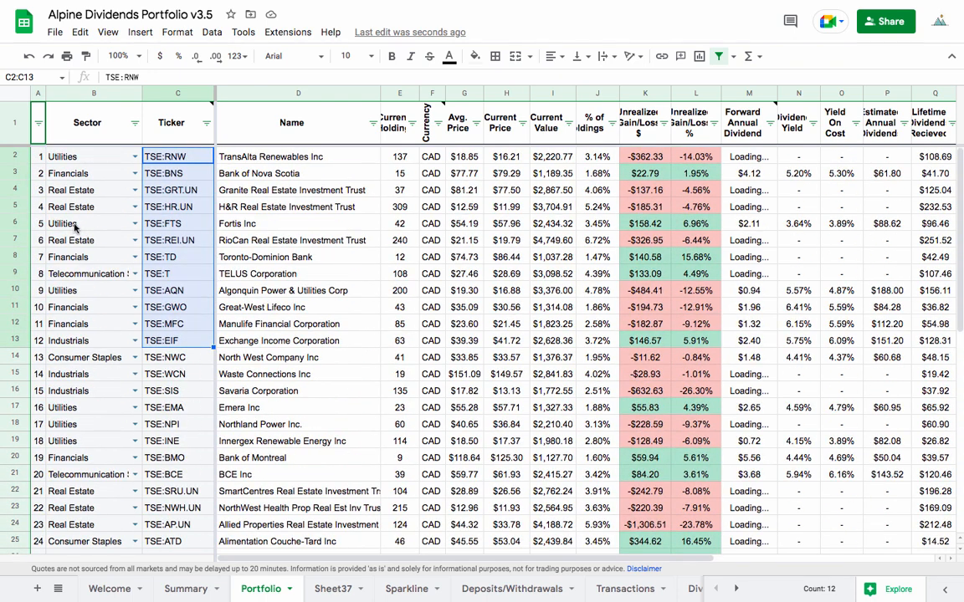
Step: Examine the holding numbers in column A of the Portfolio sheet, from the first holding through TSE:BITF
click(55, 165)
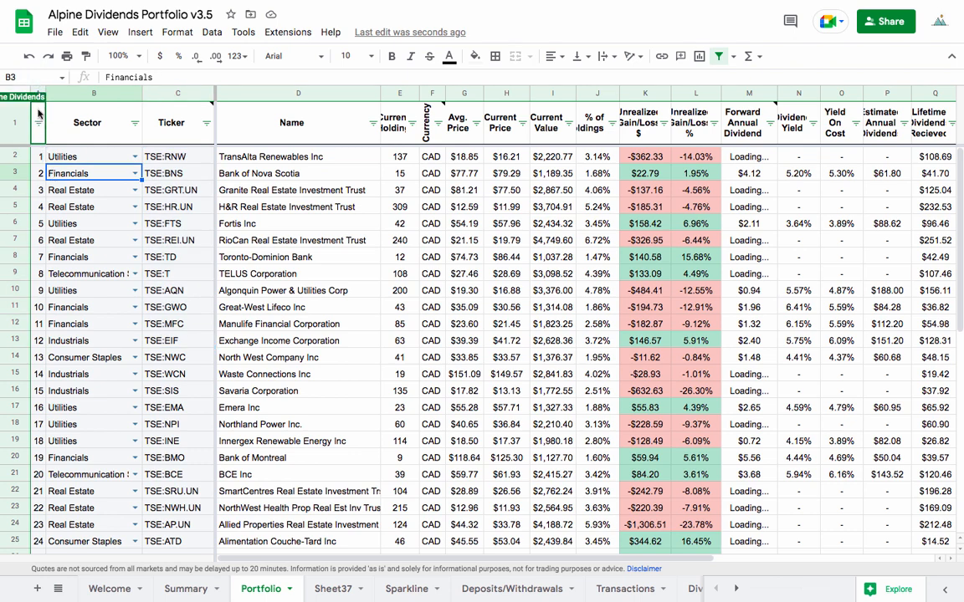
click(38, 188)
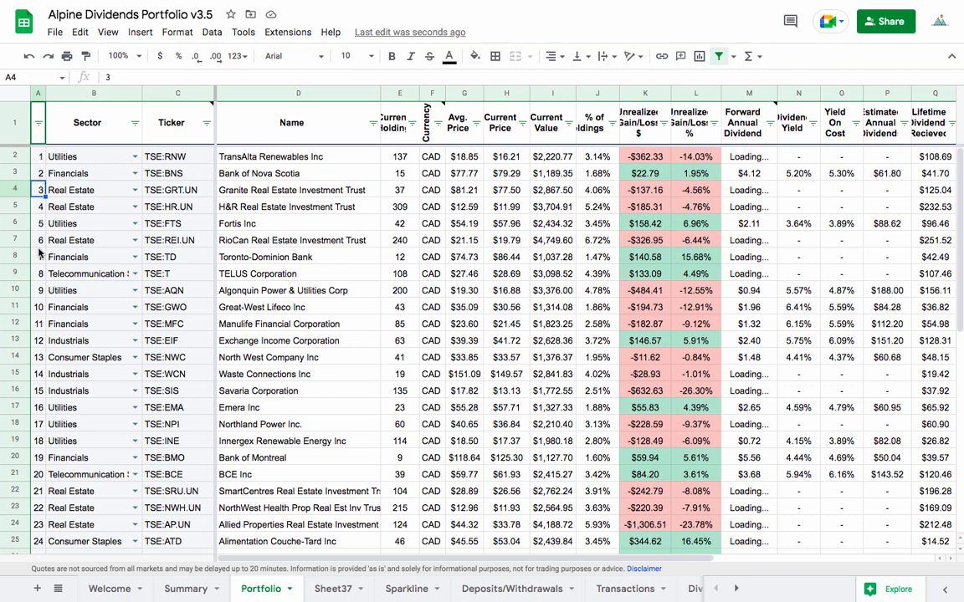
scroll(39, 253, down, 6)
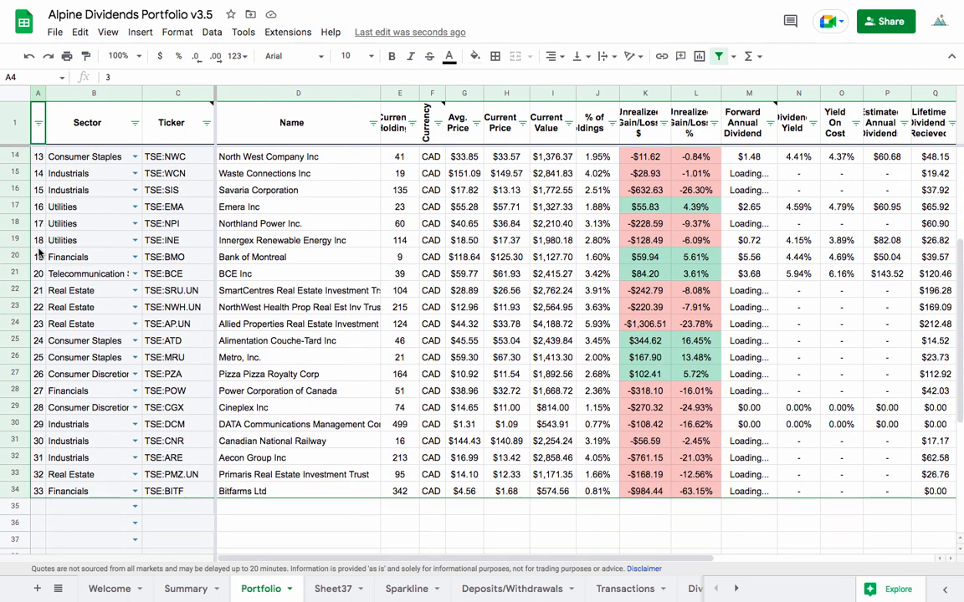
scroll(39, 254, down, 1)
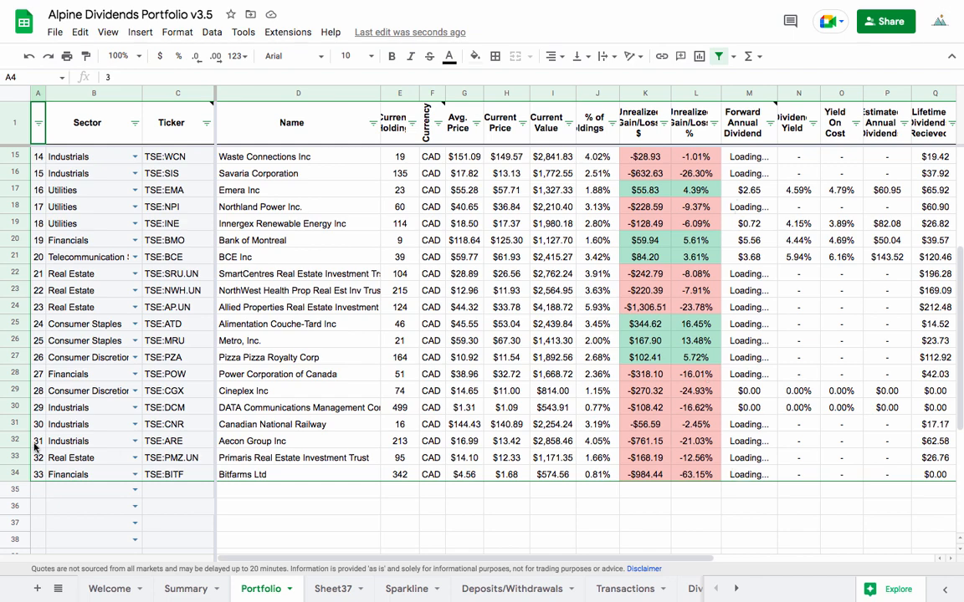
scroll(67, 424, up, 4)
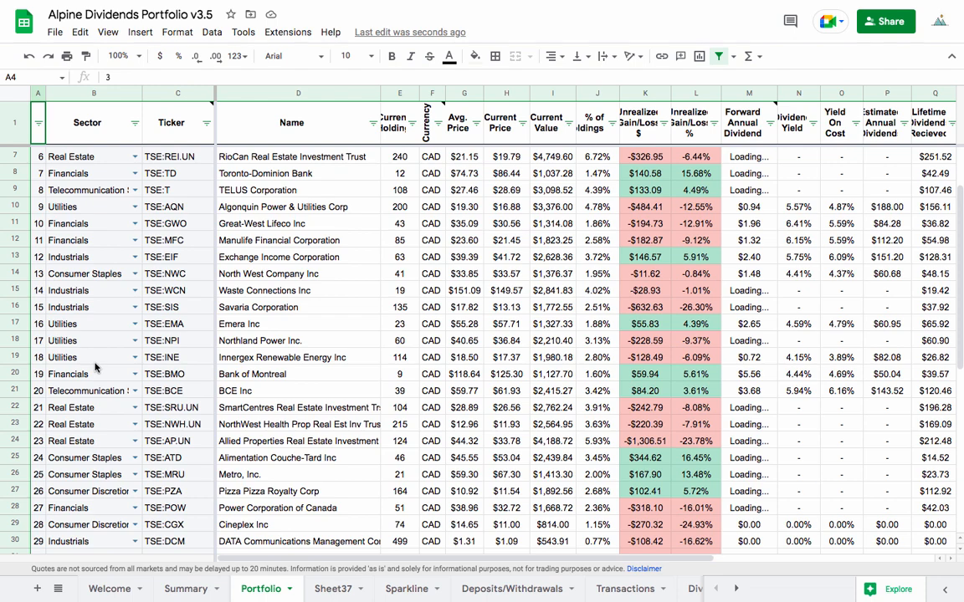
scroll(94, 366, up, 3)
scroll(95, 365, right, 3)
scroll(81, 357, left, 3)
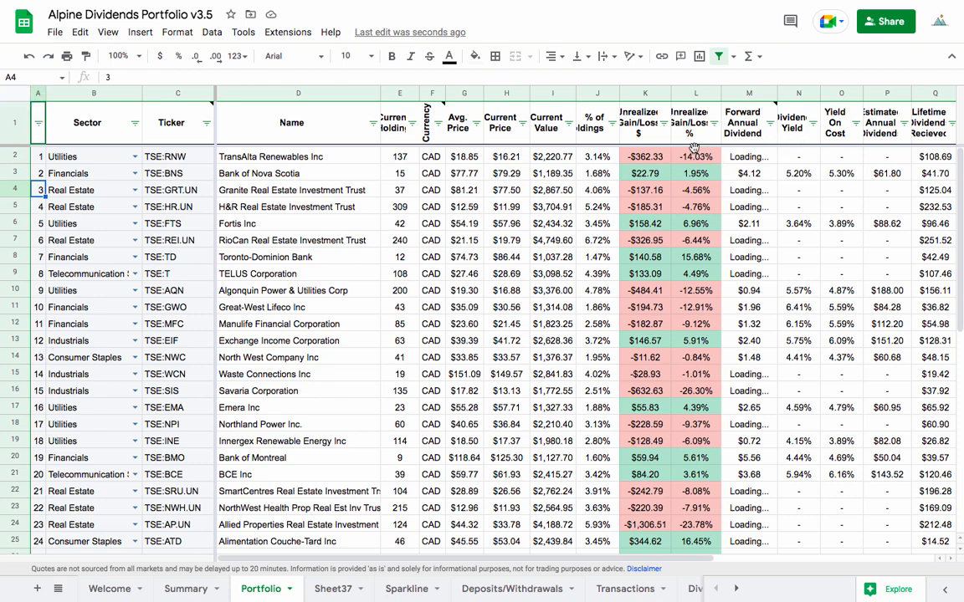
Step: Sort the portfolio by unrealized gain/loss % from Z to A, and restore the original order by sorting column A from A to Z
click(714, 123)
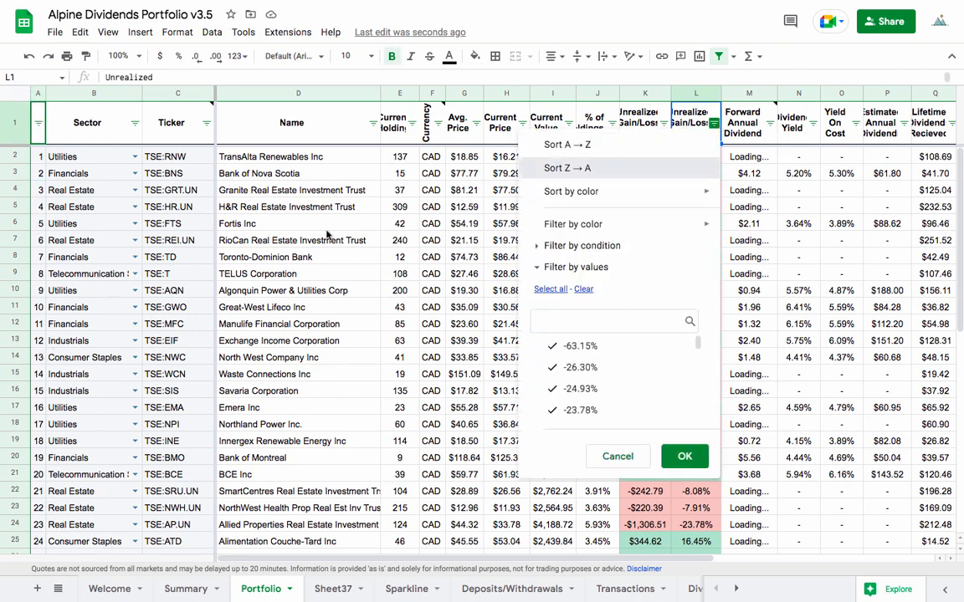
click(567, 168)
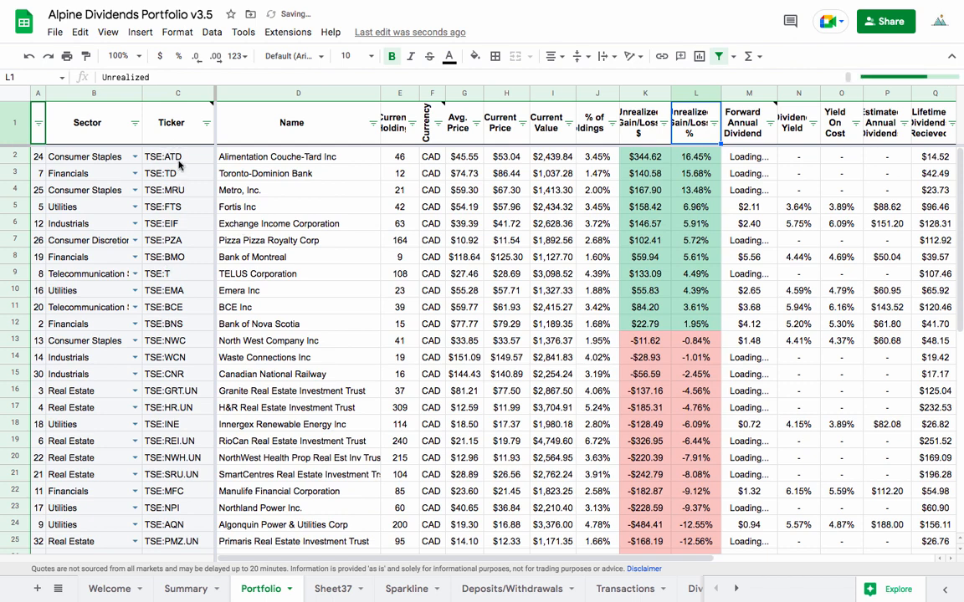
click(38, 124)
click(77, 170)
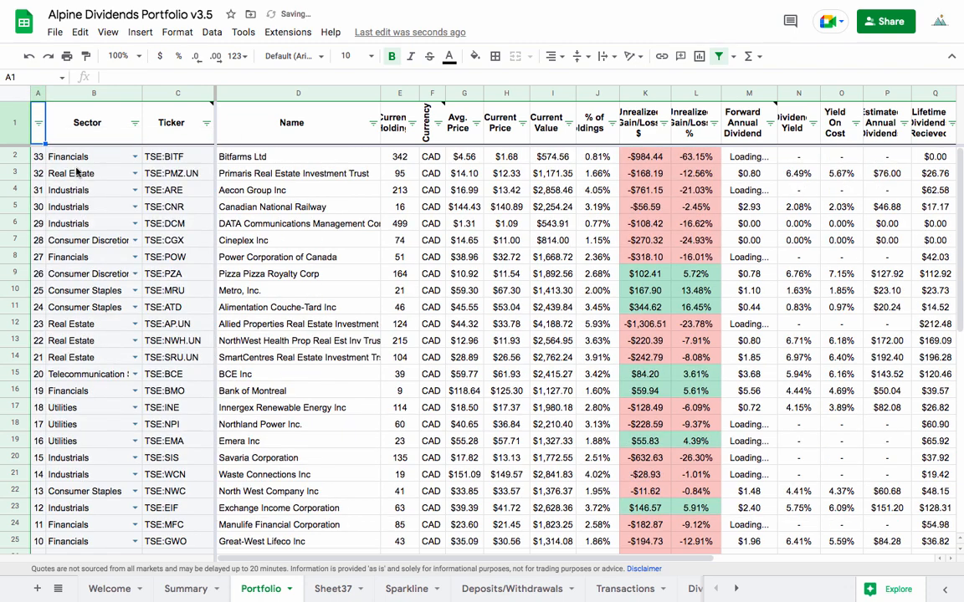
click(37, 123)
click(167, 145)
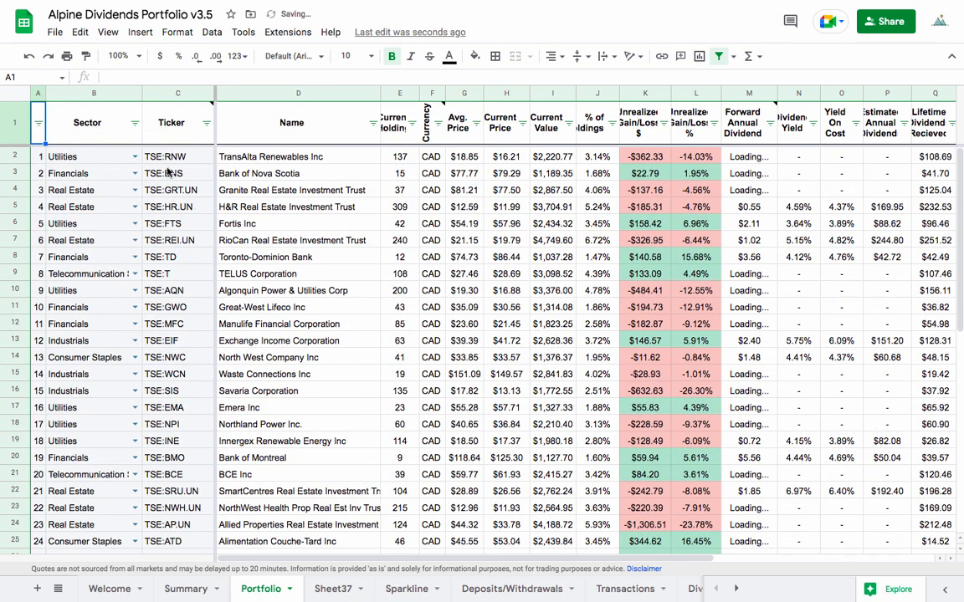
Step: Copy the Portfolio sheet's tickers in C2:C34 and paste them into Sheet37 starting at cell B6, beside the Yahoo symbols
drag(170, 159, 177, 448)
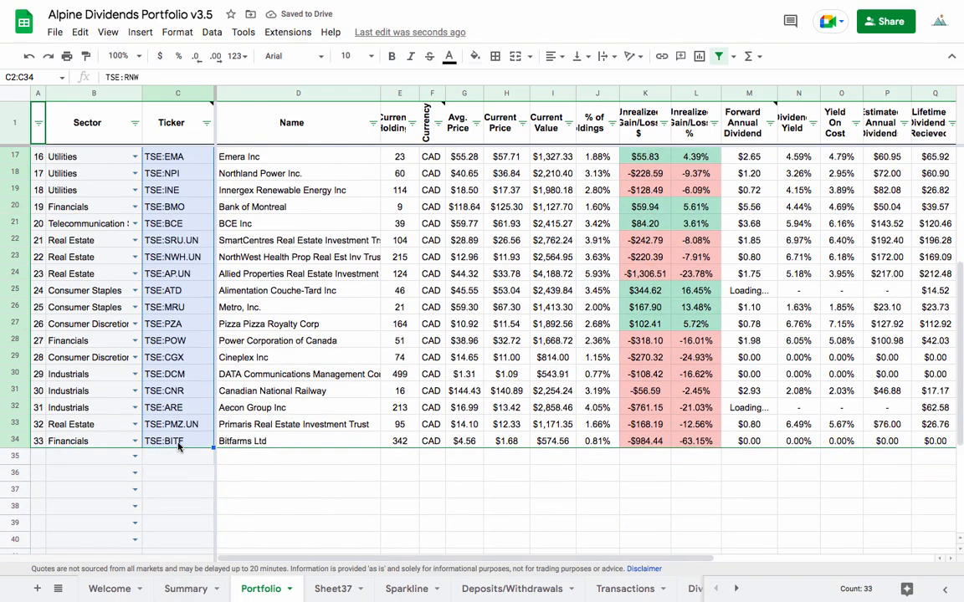
click(331, 588)
scroll(224, 242, up, 3)
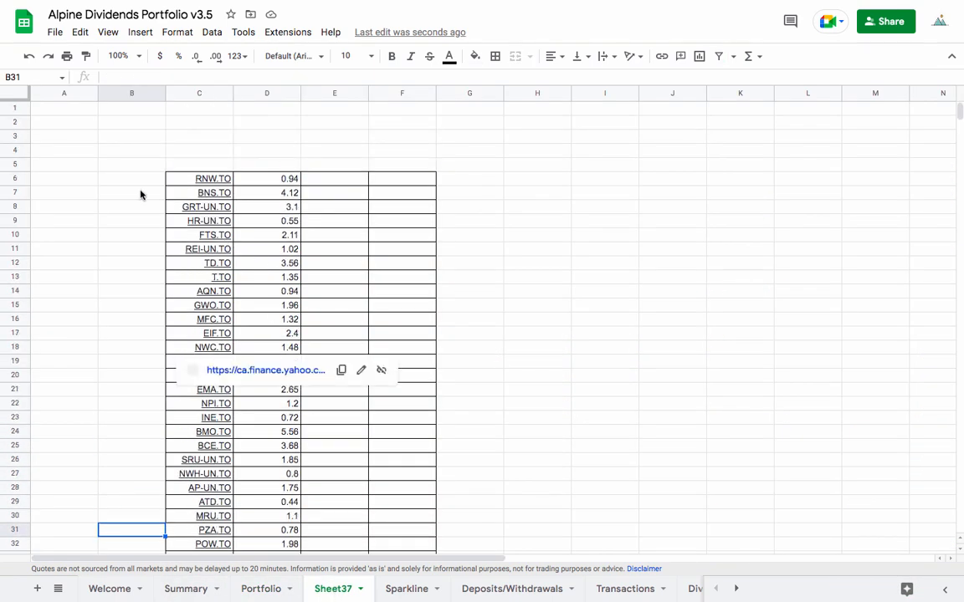
click(142, 181)
key(ctrl+v)
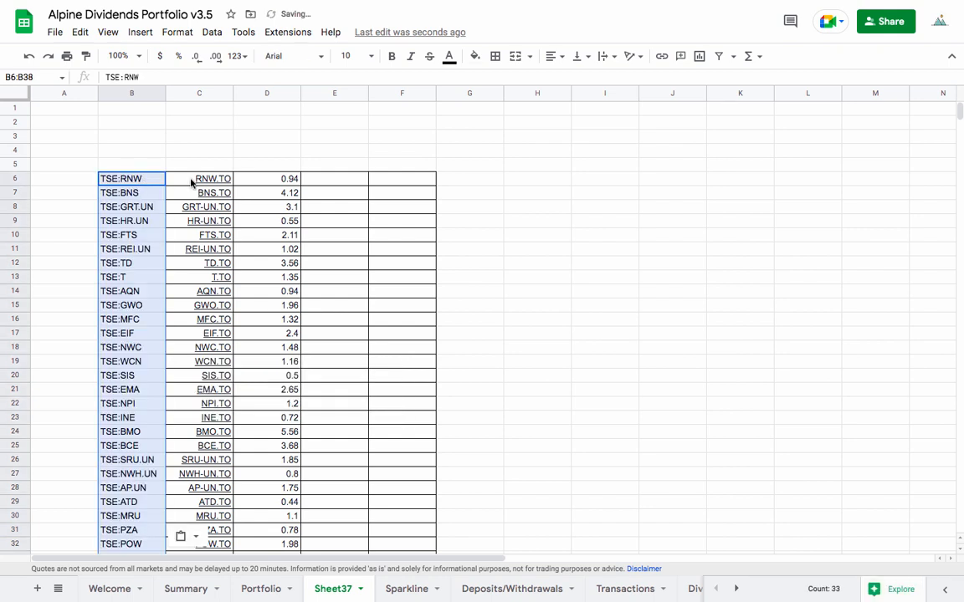
Step: Compare the TSE tickers in column B with the Yahoo symbols in column C row by row, from row 6 through row 38
click(194, 184)
key(Down)
key(Down)
key(Down)
key(Down)
key(Down)
key(Down)
key(Down)
key(Down)
key(Down)
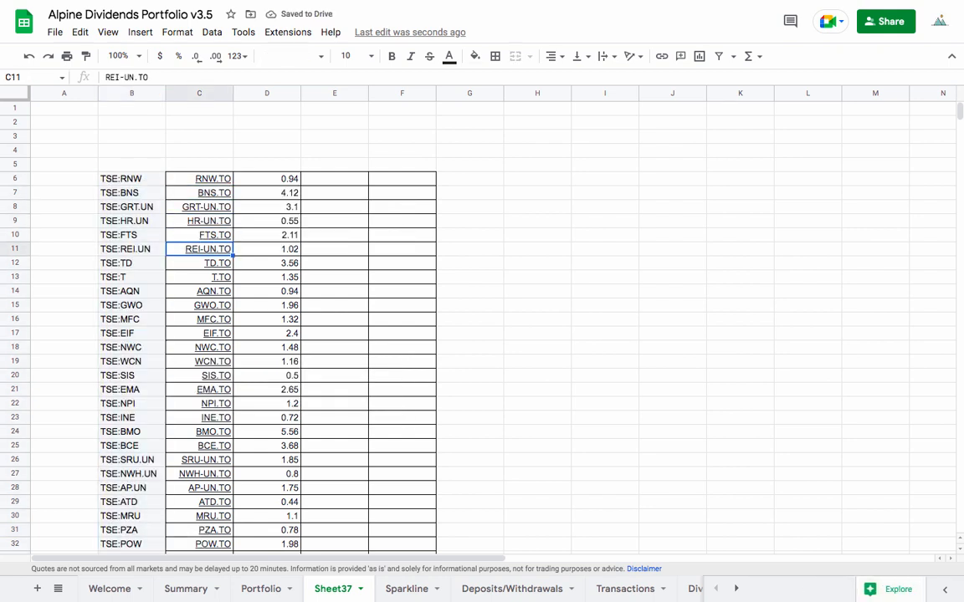
key(Down)
key(Down)
key(Down)
key(Down)
key(Down)
key(Down)
key(Down)
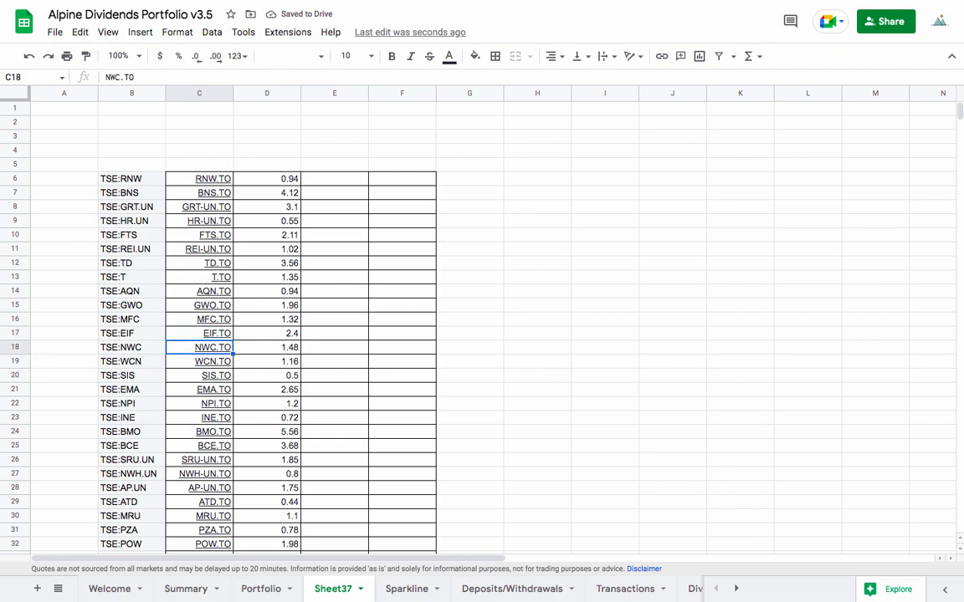
key(Down)
key(Down)
key(Down)
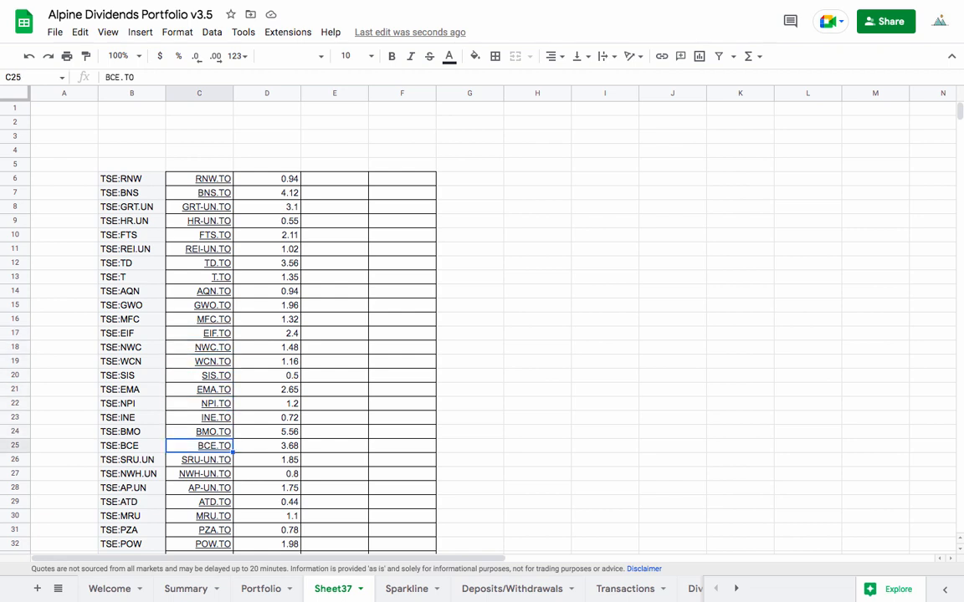
key(Left)
key(Right)
key(Down)
key(Down)
key(Down)
key(Down)
key(Down)
key(Down)
key(Down)
key(Down)
key(Down)
key(Down)
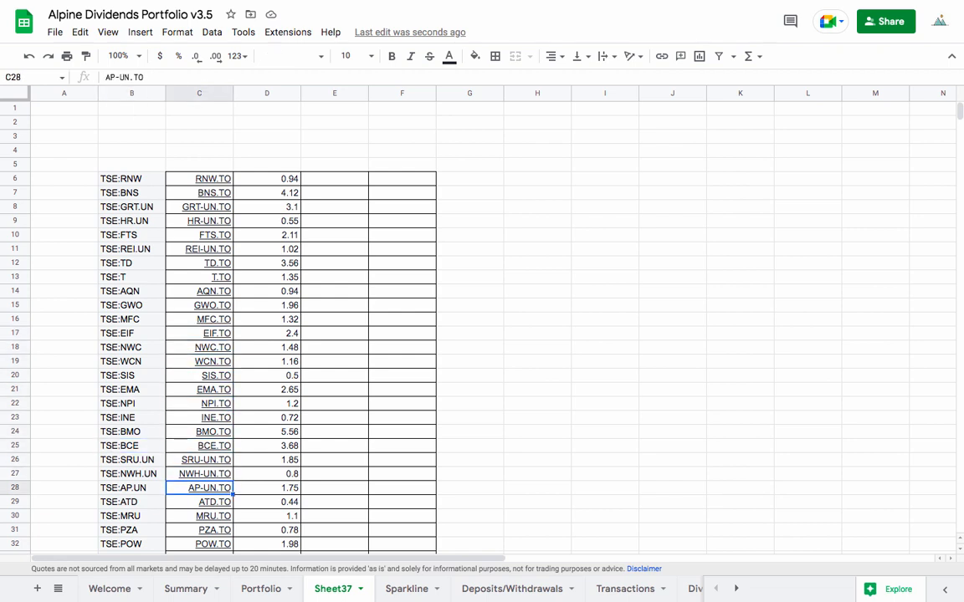
key(Down)
key(Down)
key(Down)
key(Down)
key(Down)
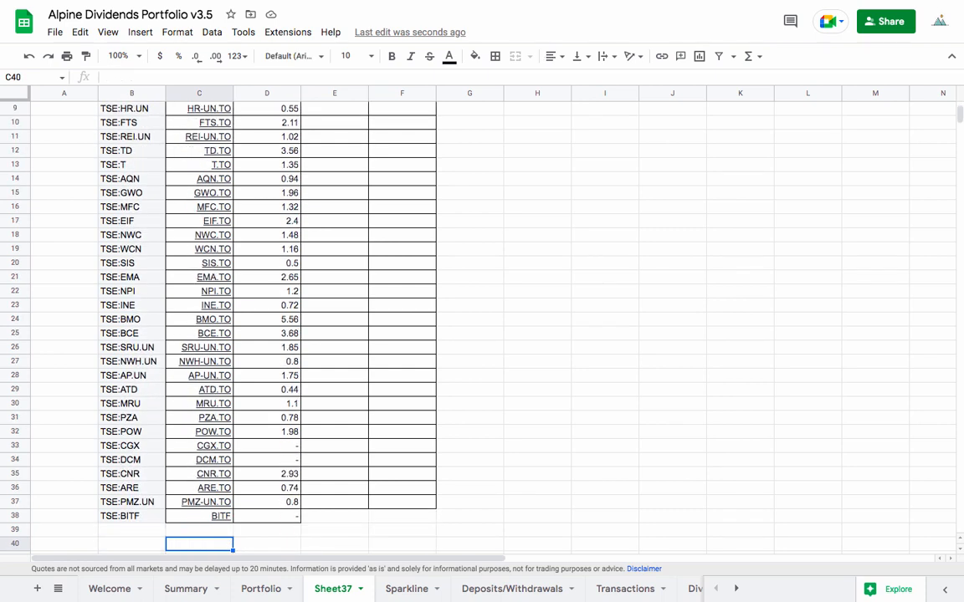
Step: Recheck the ticker pairs near the list's end, including TSE:DCM and PMZ-UN.TO, and continue back up to BMO.TO
key(Up)
key(Up)
key(Up)
key(Up)
key(Up)
key(Up)
key(Left)
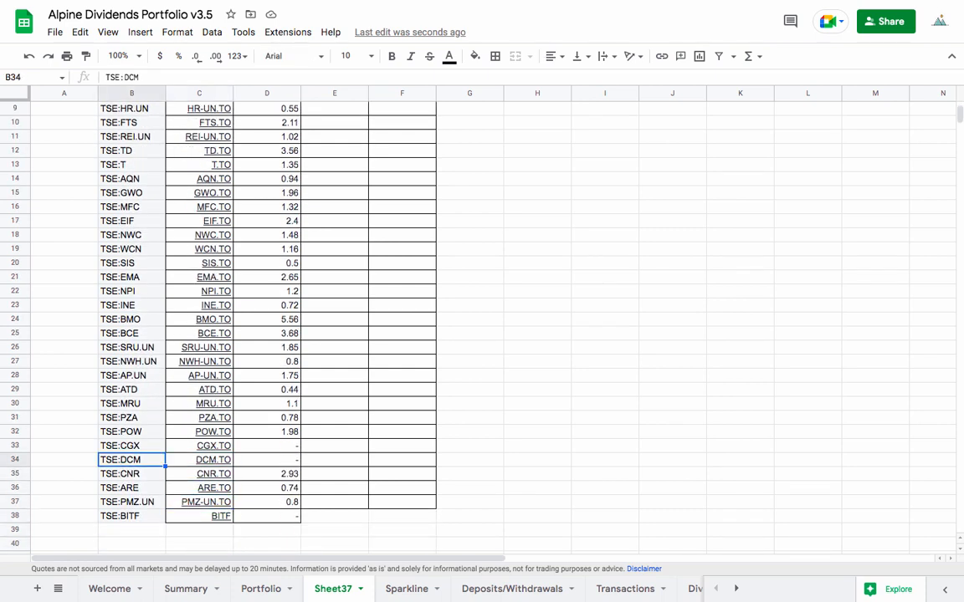
key(Down)
key(Down)
key(Down)
key(Down)
key(Up)
key(Right)
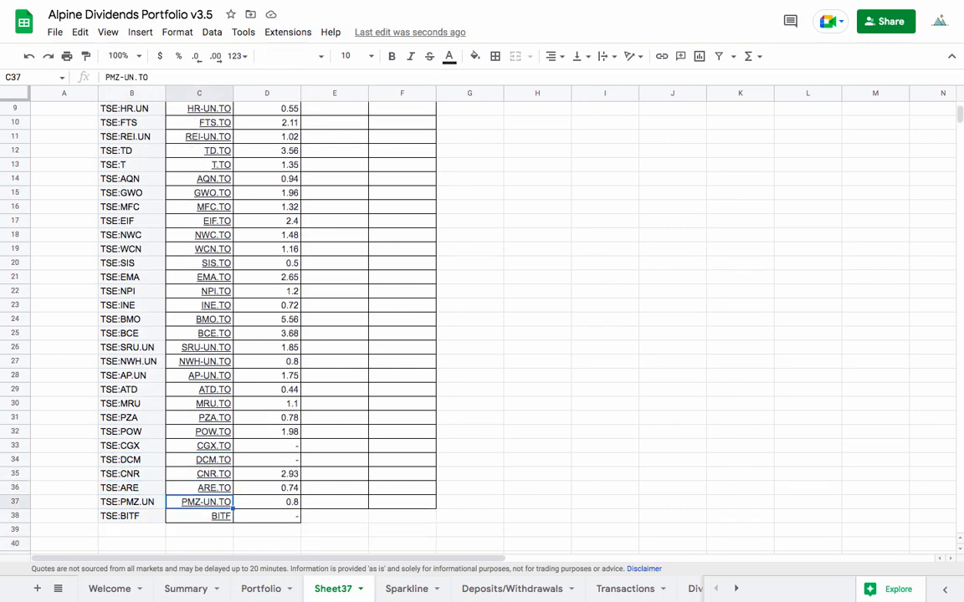
key(Up)
key(Up)
key(Up)
key(Up)
key(Up)
key(Up)
key(Up)
key(Up)
key(Up)
key(Up)
key(Up)
key(Up)
key(Up)
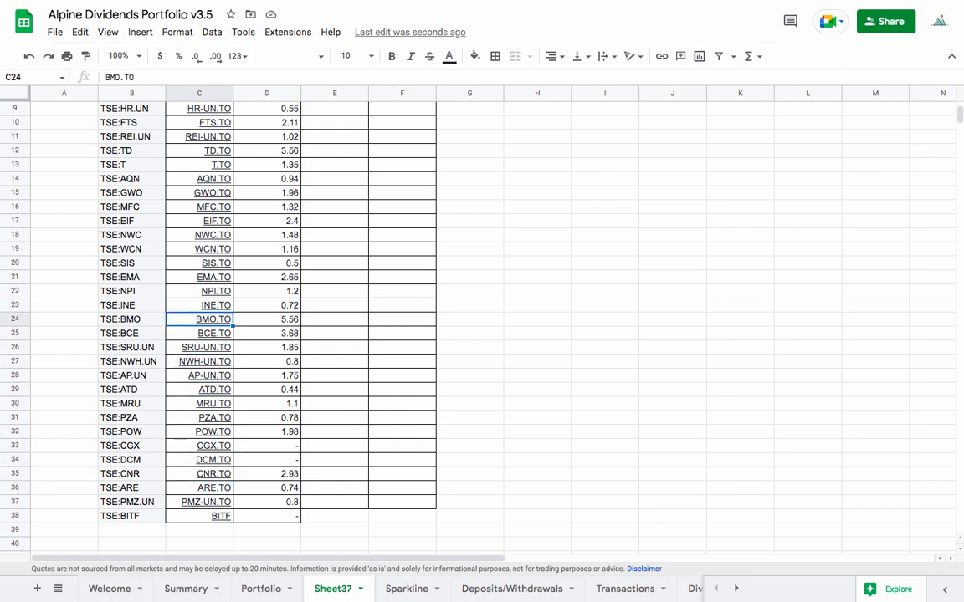
Step: Continue comparing the TSE tickers with the Yahoo symbols upward from BMO.TO to WCN.TO
key(Up)
key(Up)
key(Up)
key(Left)
key(Up)
key(Right)
key(Up)
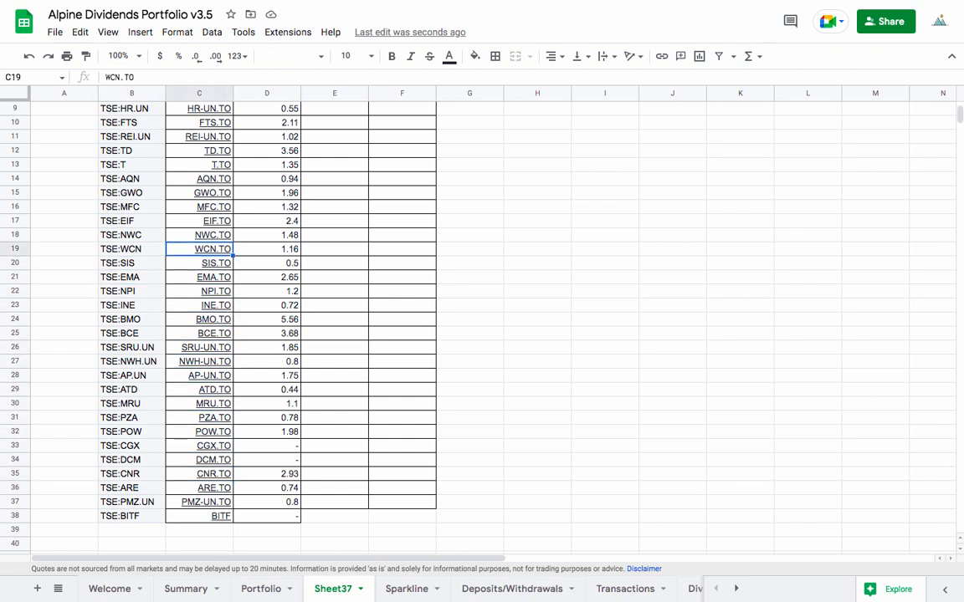
Step: Copy the forward annual dividend rates in Sheet37's D6:D38 and return to the start of the Portfolio sheet
scroll(192, 177, up, 4)
drag(286, 152, 288, 489)
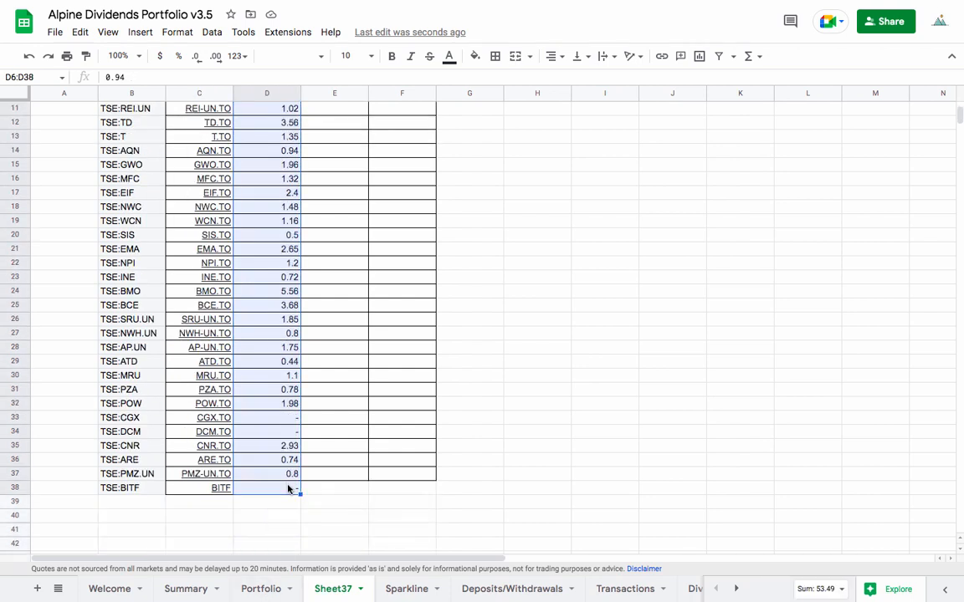
click(261, 589)
scroll(522, 290, up, 5)
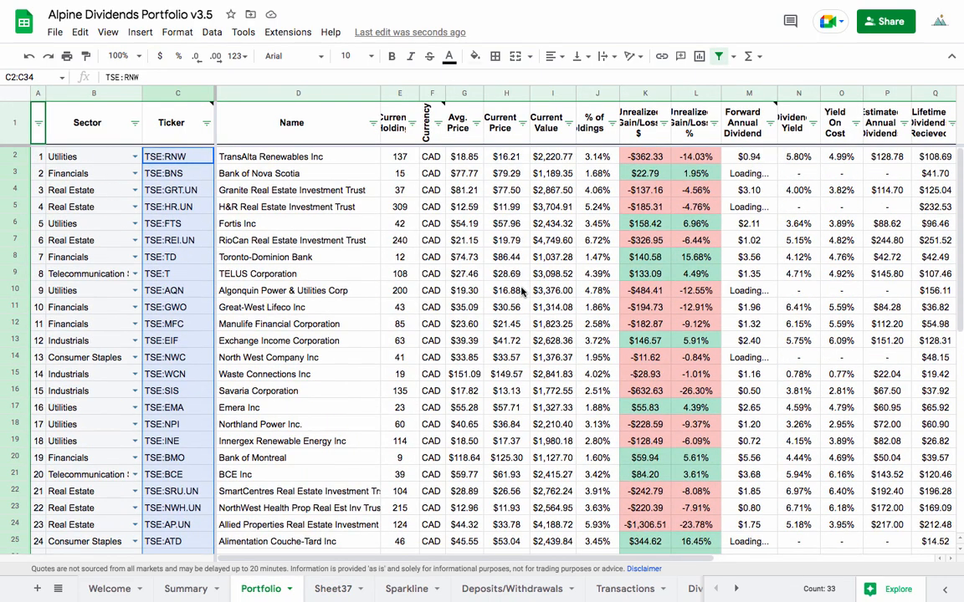
Step: Inspect the Forward Annual Dividend formulas in M2, M4 and M7, and the first ticker in C2
click(749, 156)
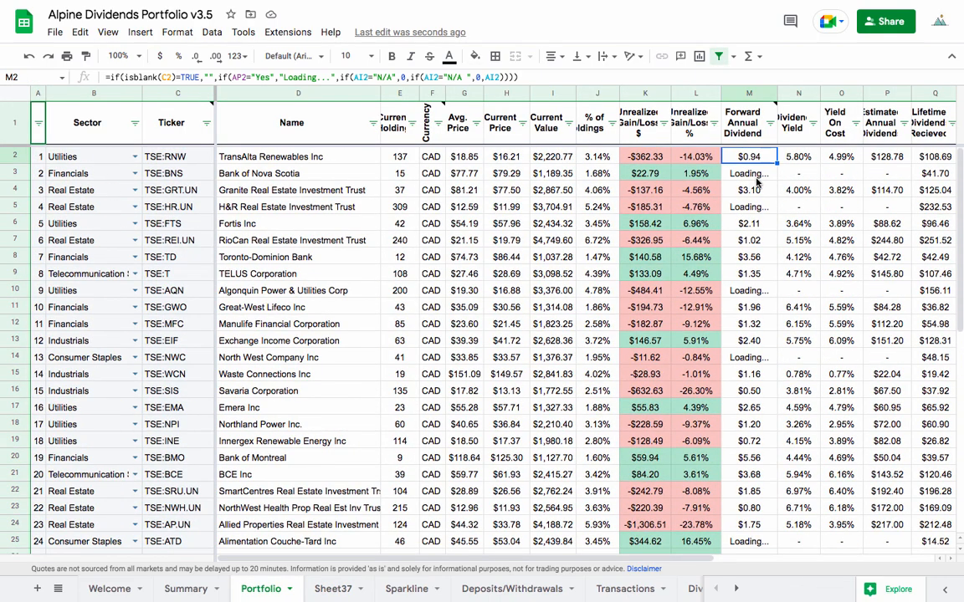
click(750, 190)
click(750, 241)
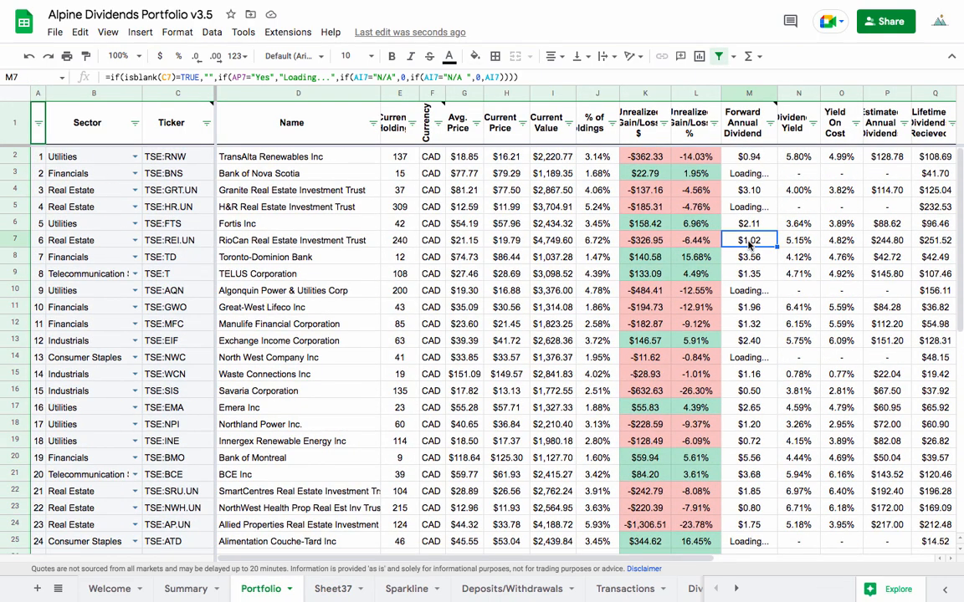
click(155, 159)
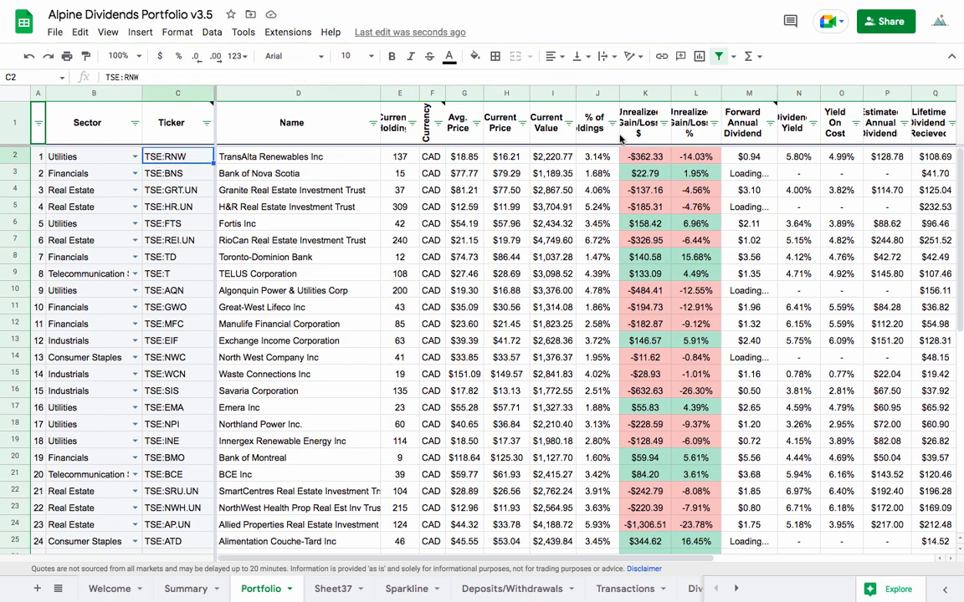
Step: Try a regular paste of the copied dividend rates into the Forward Annual Dividend column from M2, and undo it
click(741, 159)
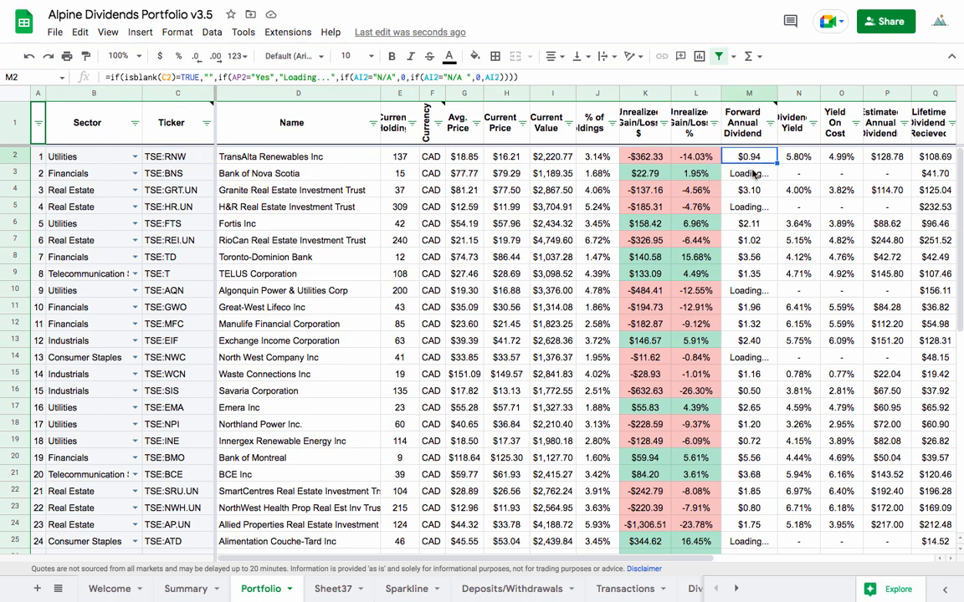
key(ctrl+shift+Down)
key(ctrl+c)
key(ctrl+shift+v)
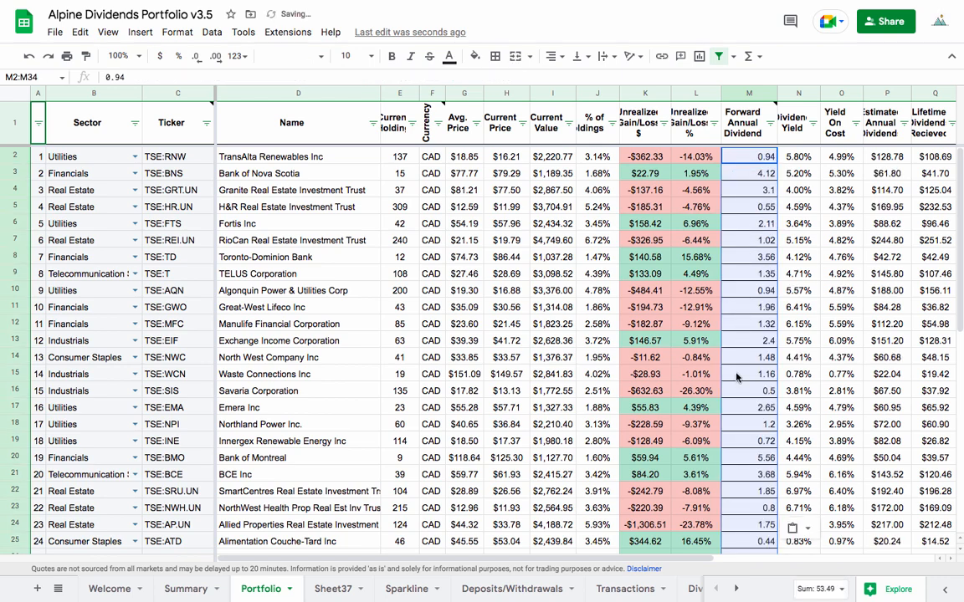
click(797, 341)
key(ctrl+z)
Step: Paste the copied dividend rates as values only into the Forward Annual Dividend column, starting at M2
click(750, 159)
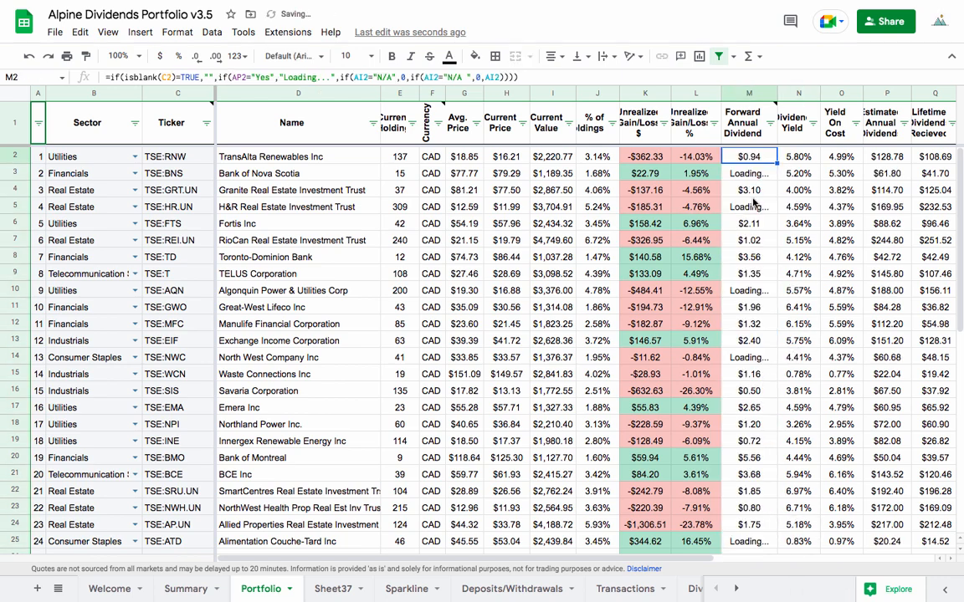
right_click(749, 158)
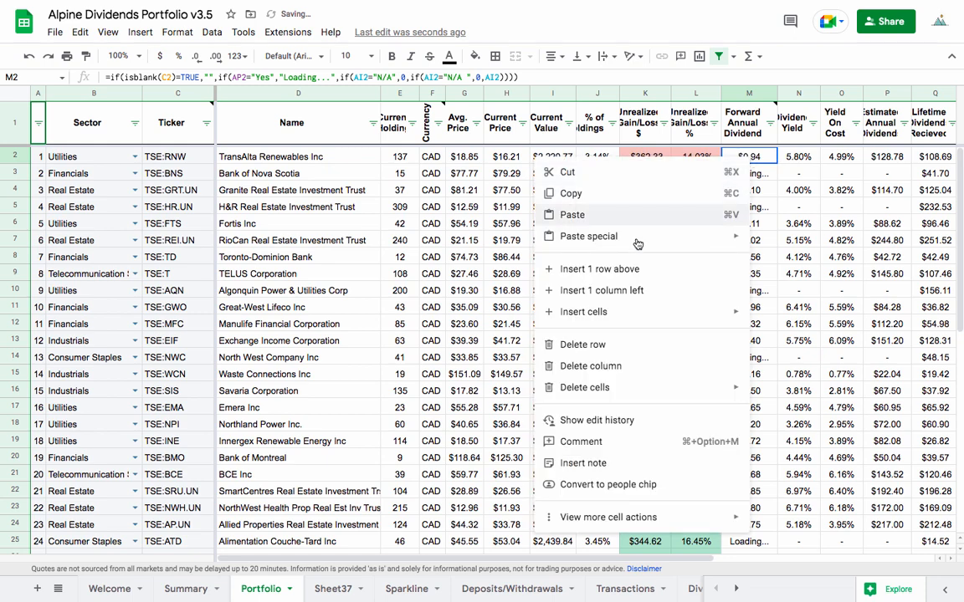
mouse_move(637, 243)
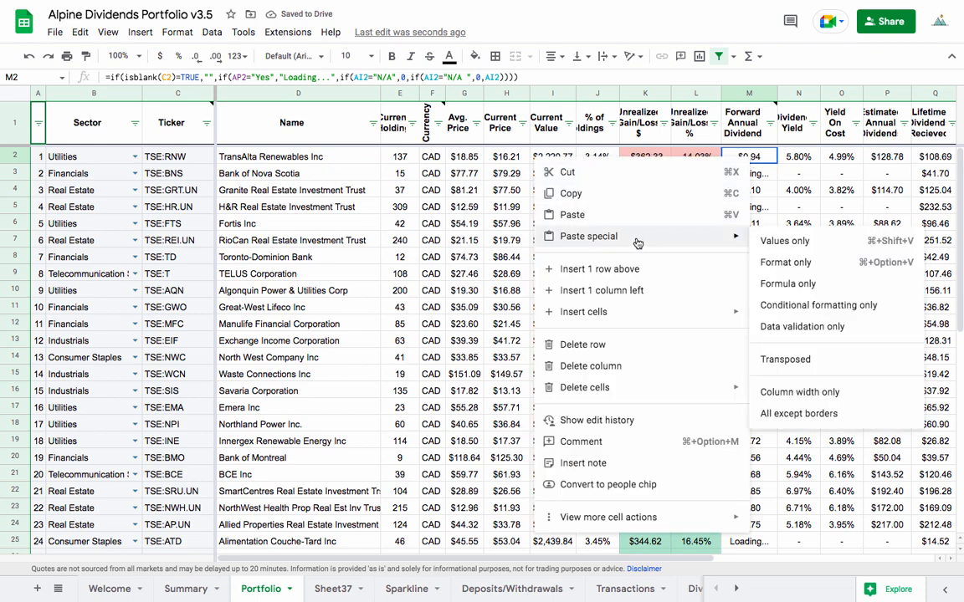
click(791, 242)
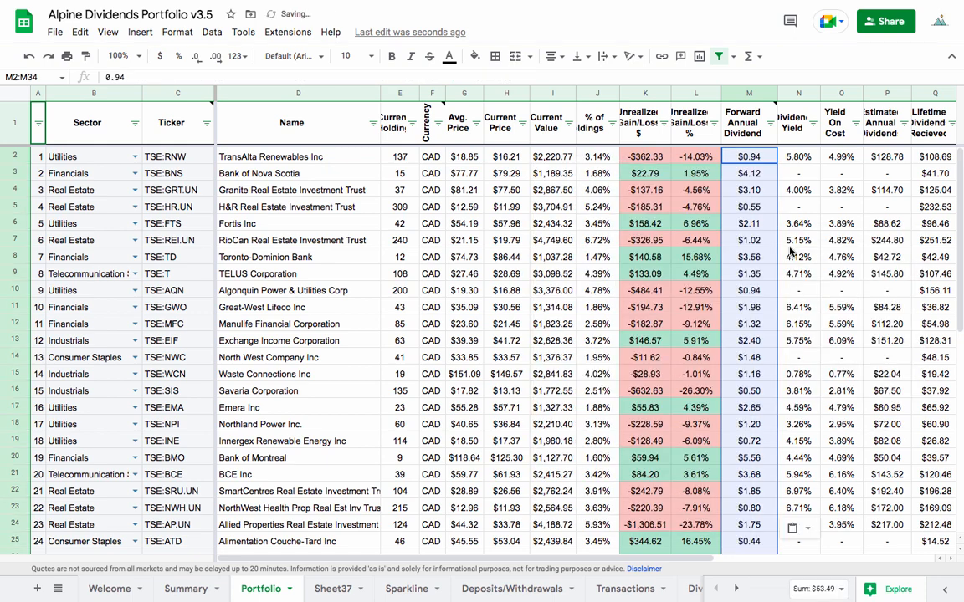
Step: Check the pasted values down the Forward Annual Dividend column, including the rows for TSE:NWC, TSE:MRU and TSE:PZA
scroll(752, 203, down, 3)
click(749, 224)
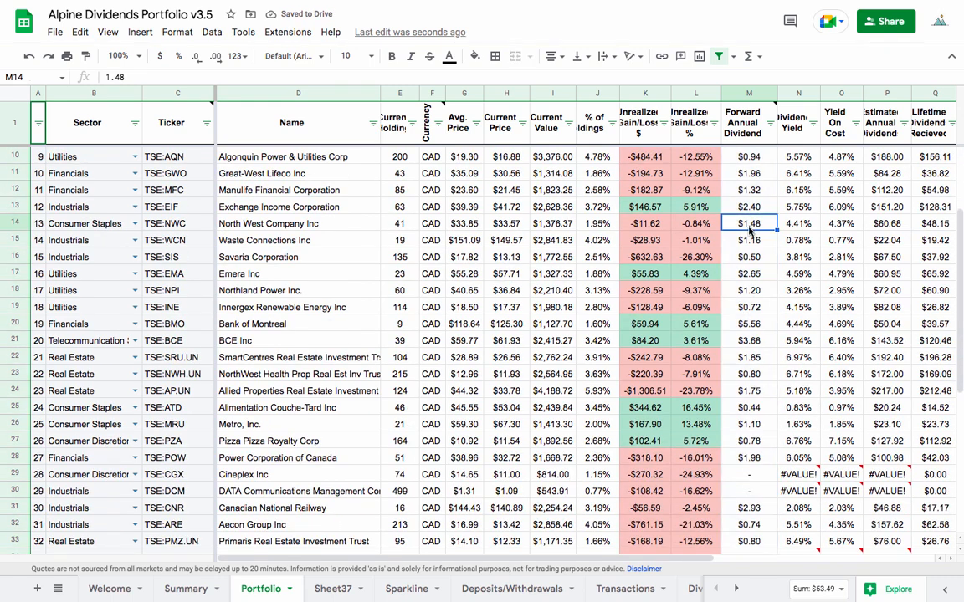
scroll(749, 259, down, 4)
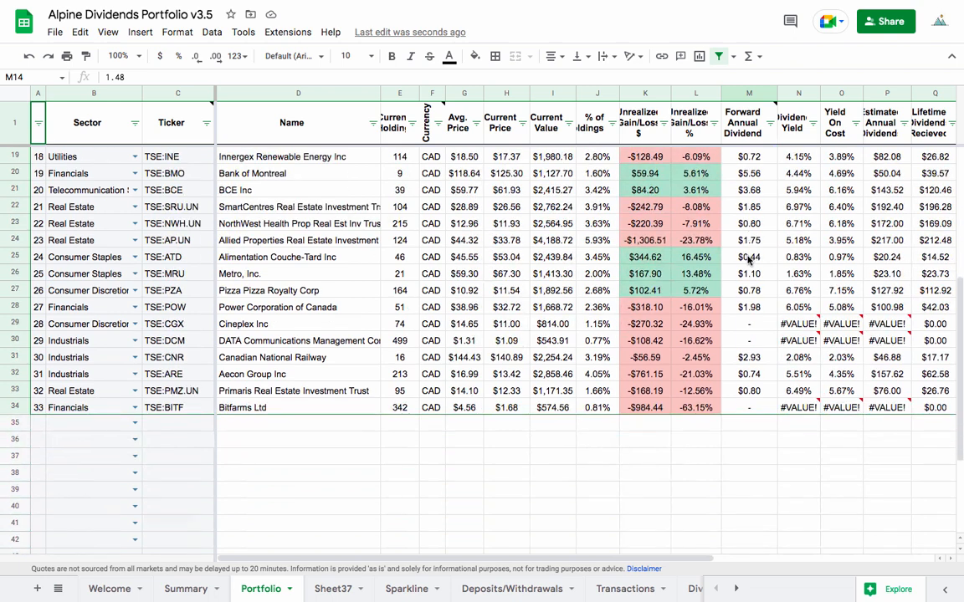
click(749, 241)
click(750, 274)
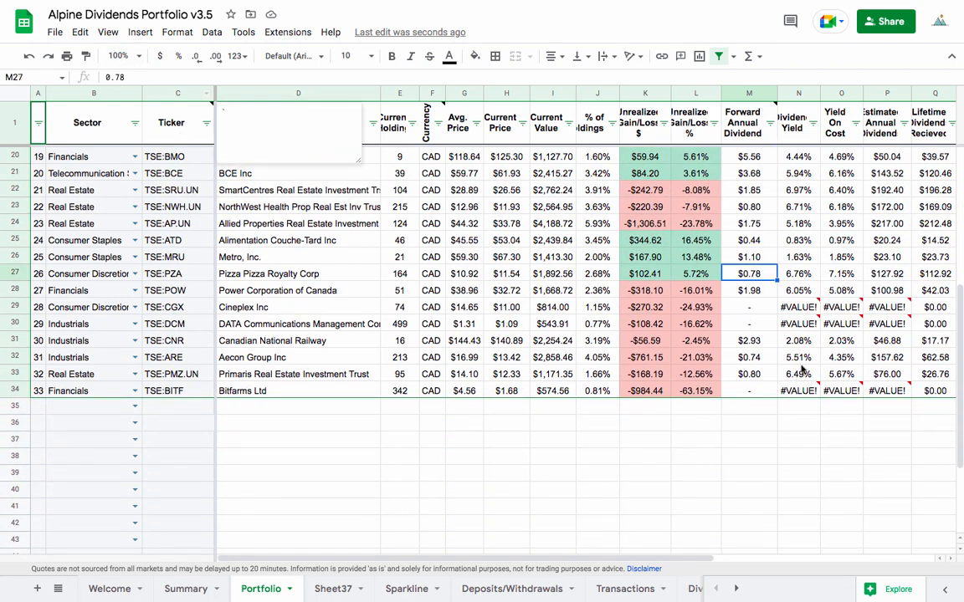
click(768, 360)
click(753, 337)
click(745, 259)
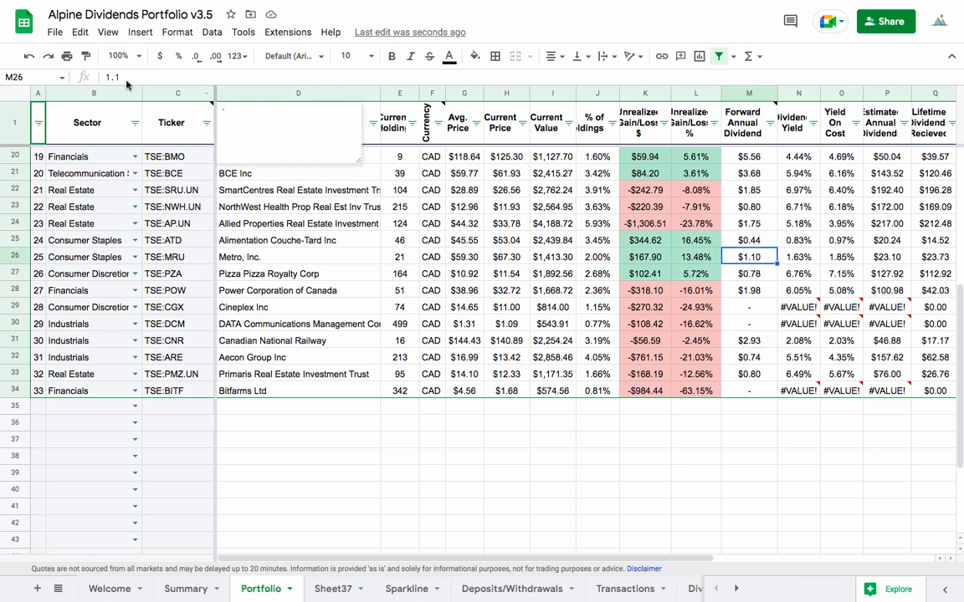
Step: Inspect the Forward Annual Dividend formulas in the empty rows below the holdings, M35 to M37
click(748, 409)
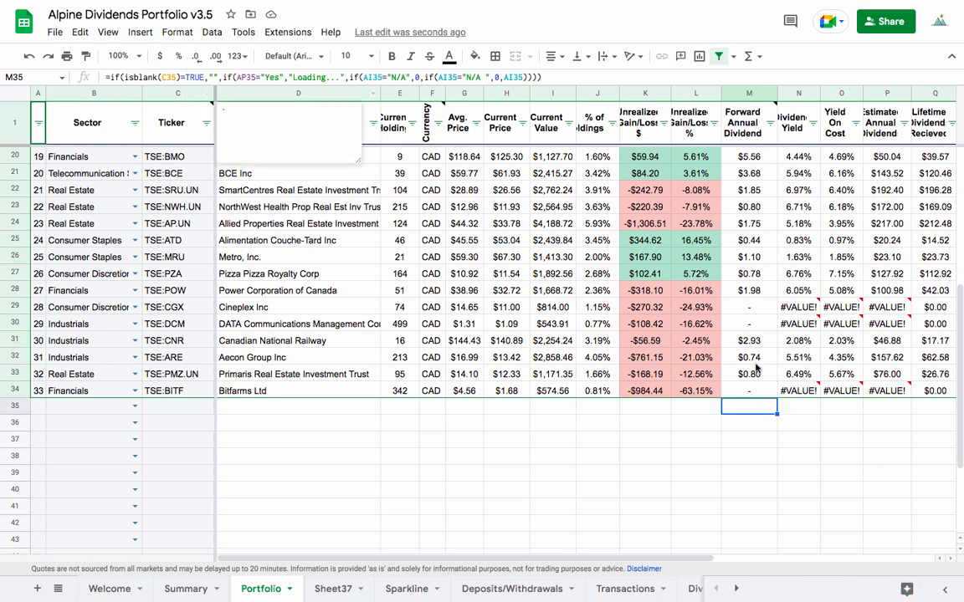
click(747, 423)
click(747, 443)
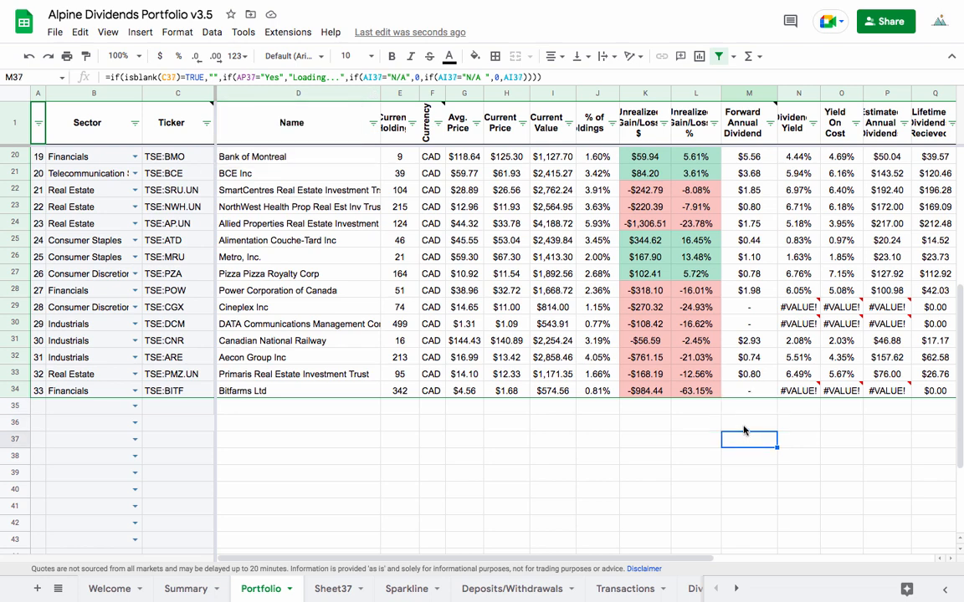
click(744, 422)
click(744, 406)
Step: Replace the dashes with 0 in the Forward Annual Dividend cells for TSE:BITF, TSE:DCM and TSE:CGX
click(743, 393)
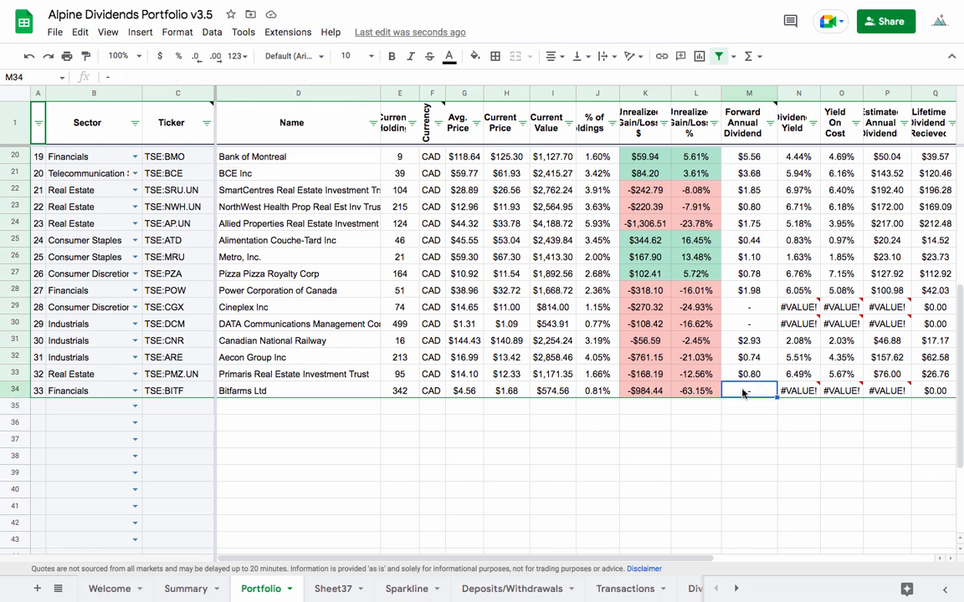
text(0)
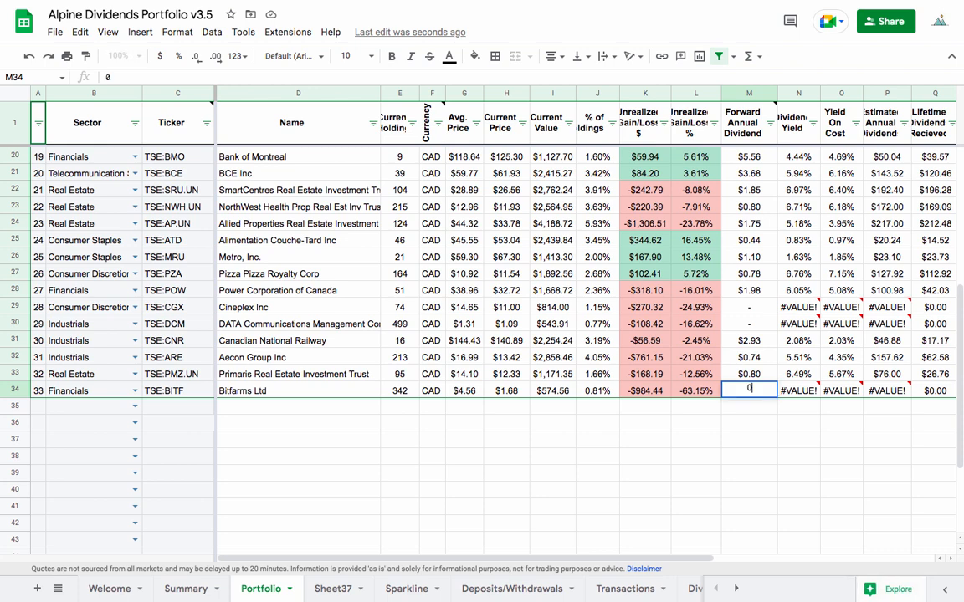
key(Return)
click(750, 325)
text(0)
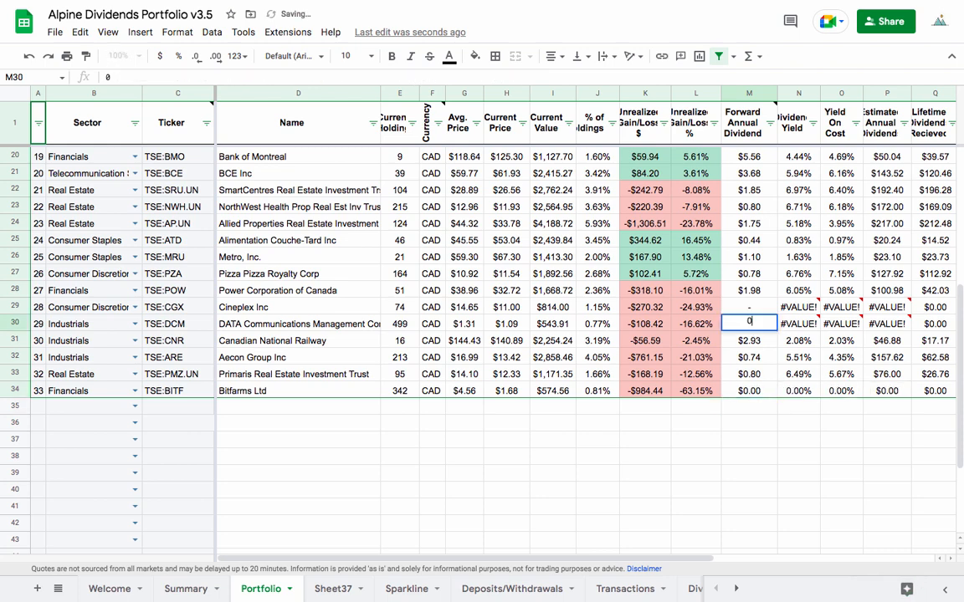
key(Return)
key(Up)
key(Down)
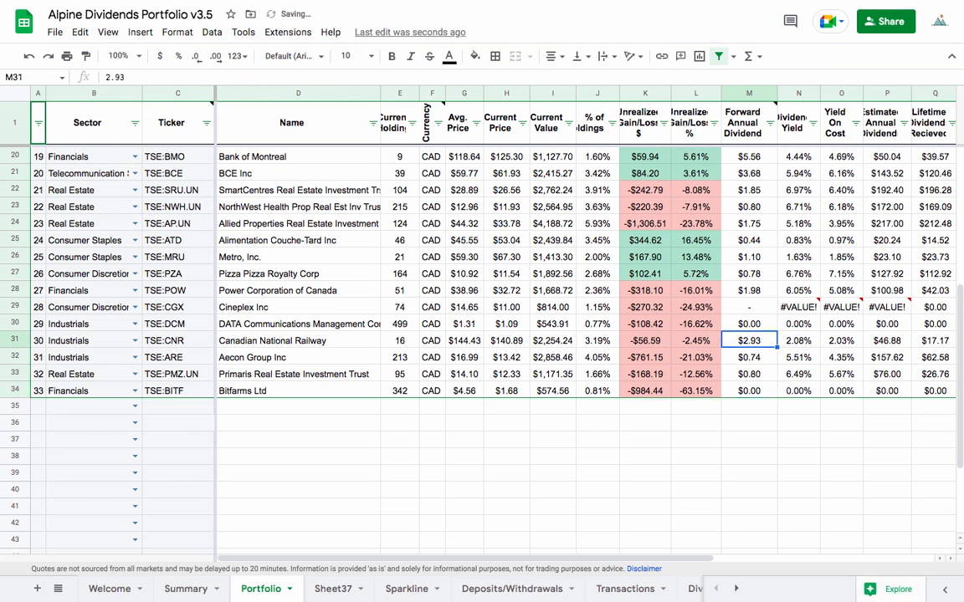
key(Up)
key(Up)
text(0)
key(Return)
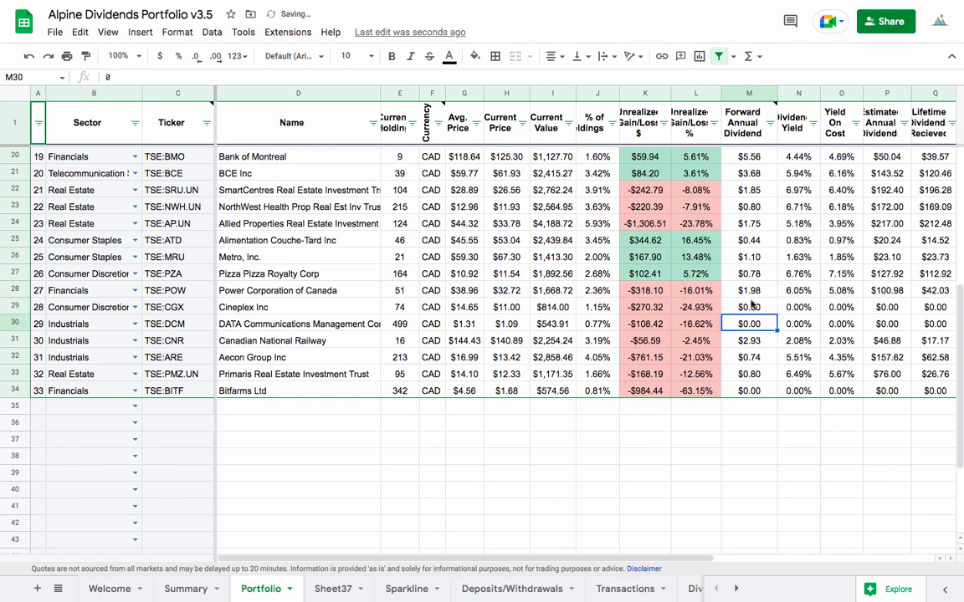
Step: Fill the Forward Annual Dividend formula from M35 upward through M23
scroll(753, 305, up, 5)
scroll(753, 306, up, 2)
scroll(755, 351, down, 5)
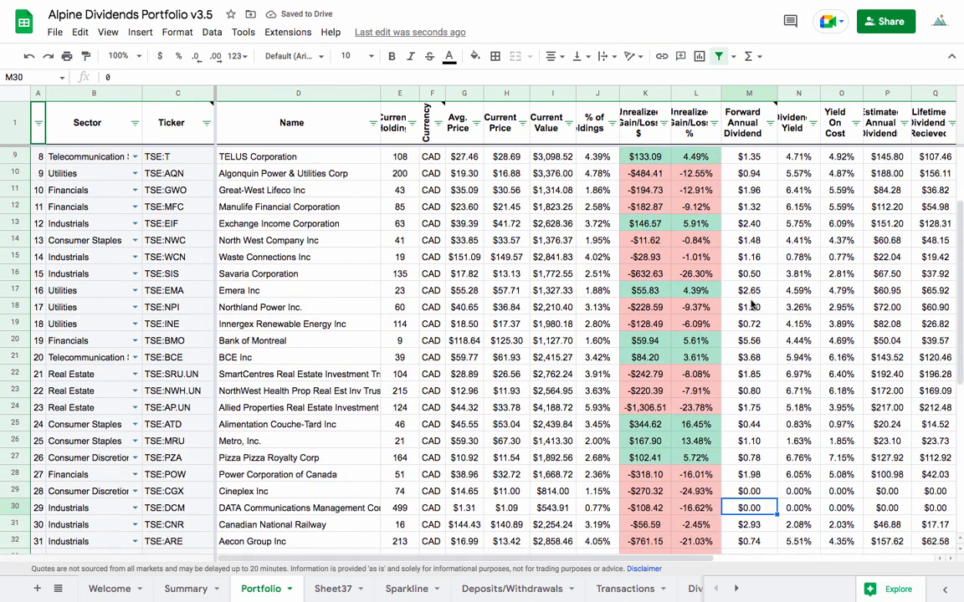
scroll(759, 394, down, 1)
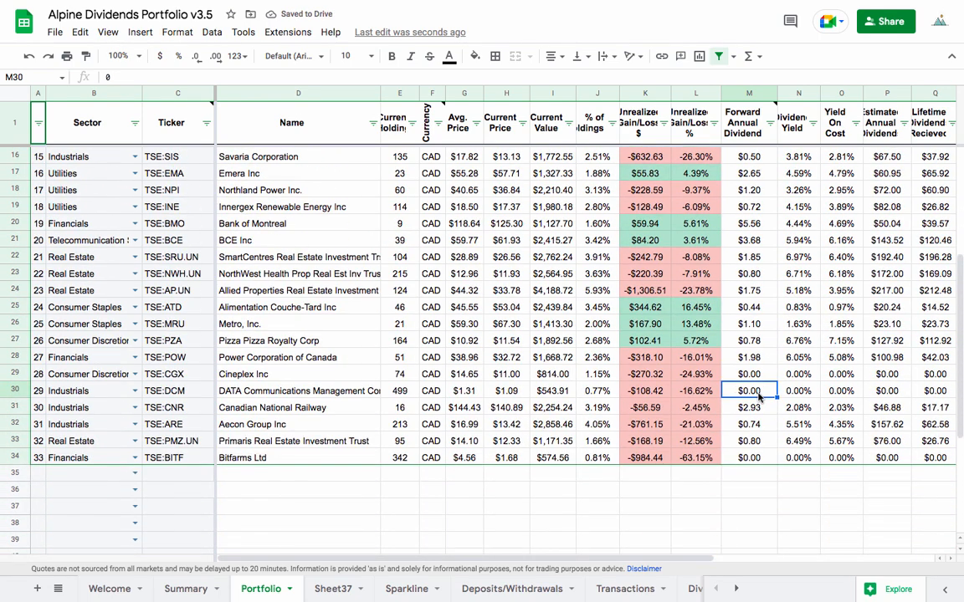
click(746, 474)
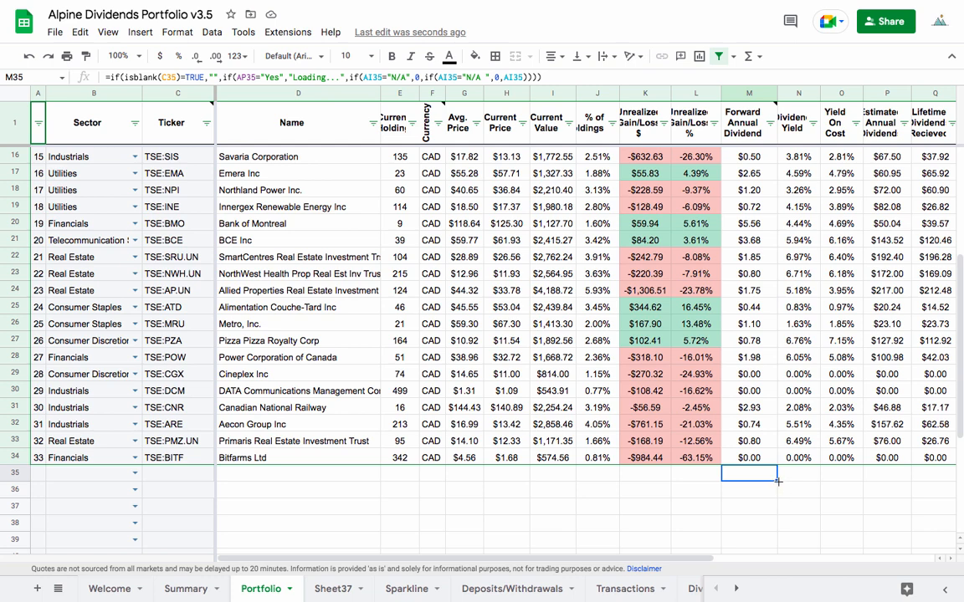
drag(777, 481, 778, 272)
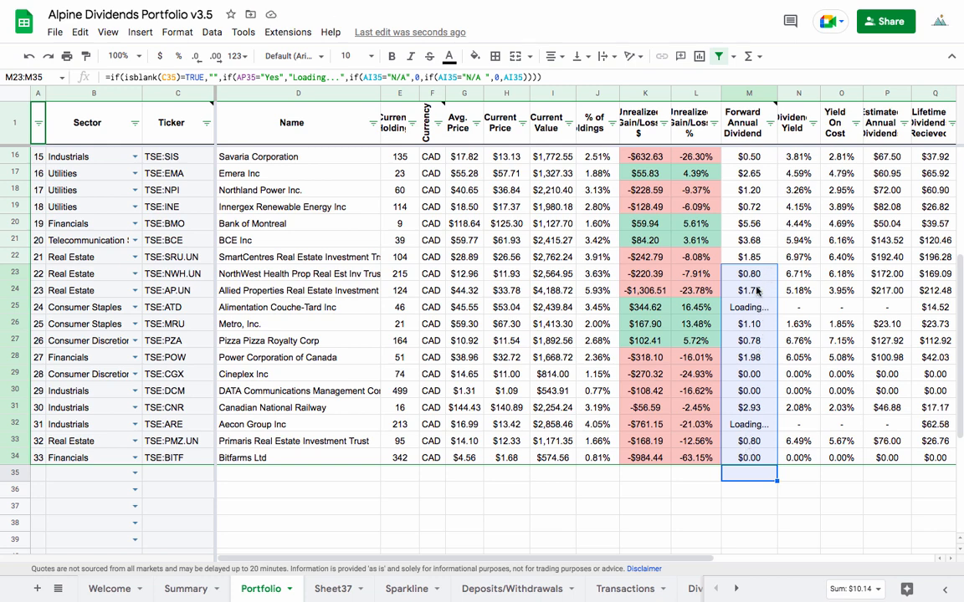
Step: Compare the formulas in M23 and M24 with the pasted values in M22 and M20, and undo the upward fill
click(757, 290)
click(752, 291)
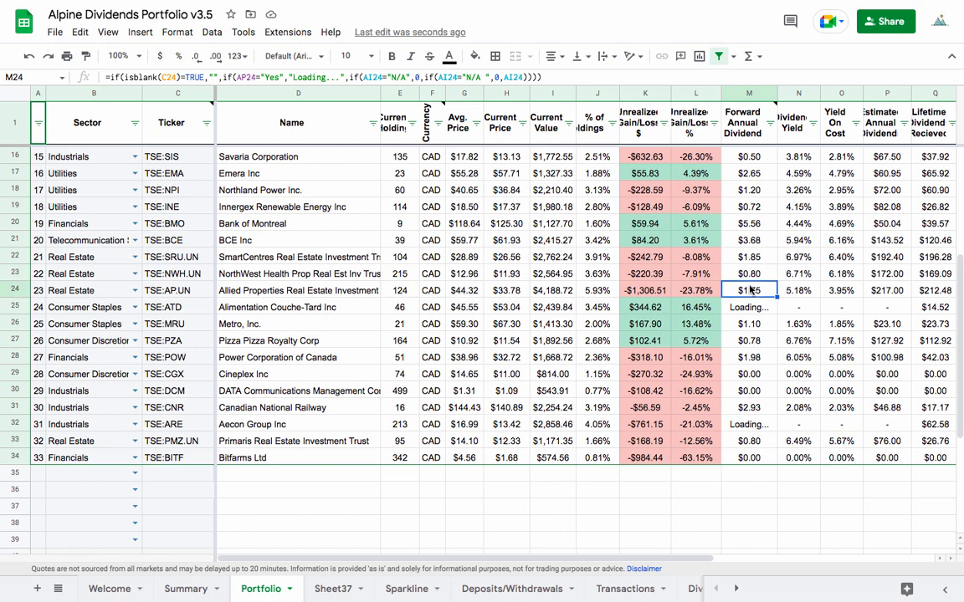
click(753, 275)
click(749, 259)
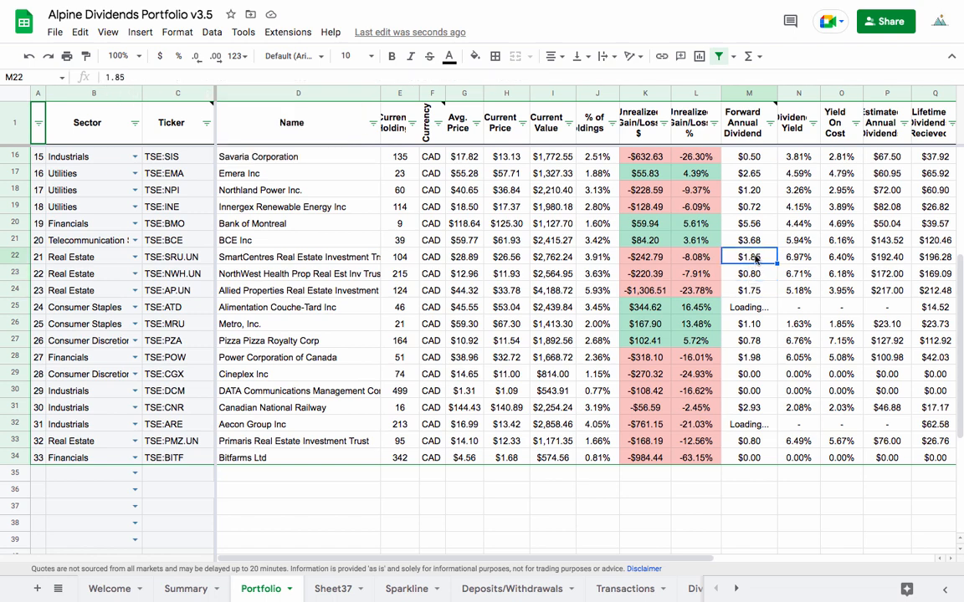
click(749, 225)
click(757, 473)
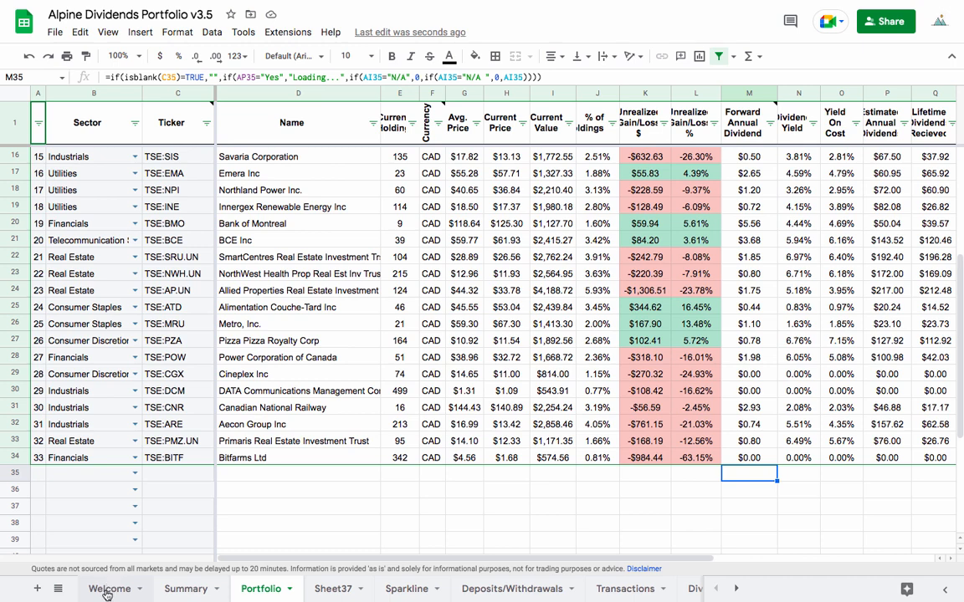
click(745, 461)
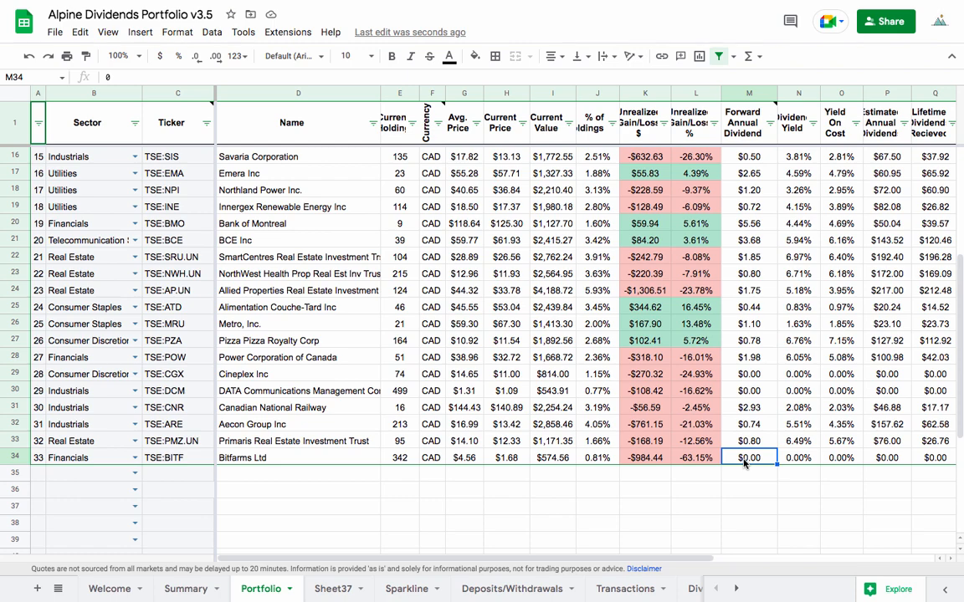
Step: Switch to the Yahoo Finance watchlist and review the Forward Annual Dividend view from RNW.TO through BITF
scroll(744, 462, up, 5)
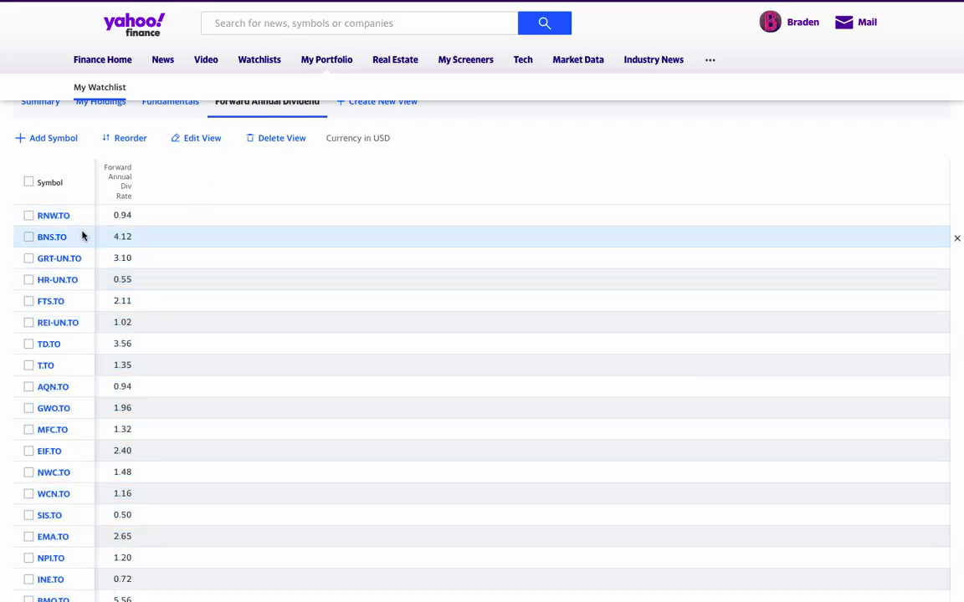
scroll(117, 298, down, 1)
scroll(116, 298, down, 5)
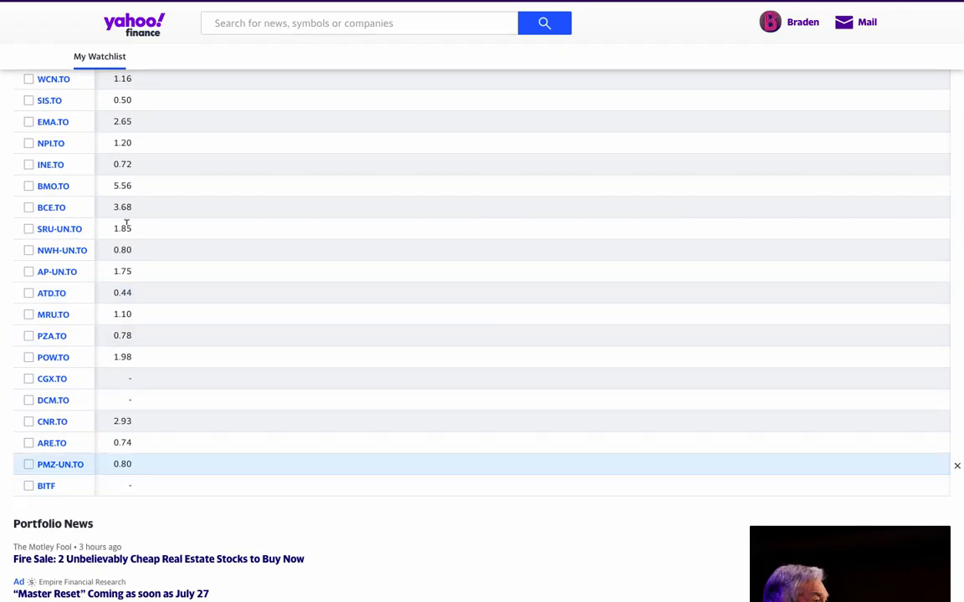
scroll(125, 167, up, 10)
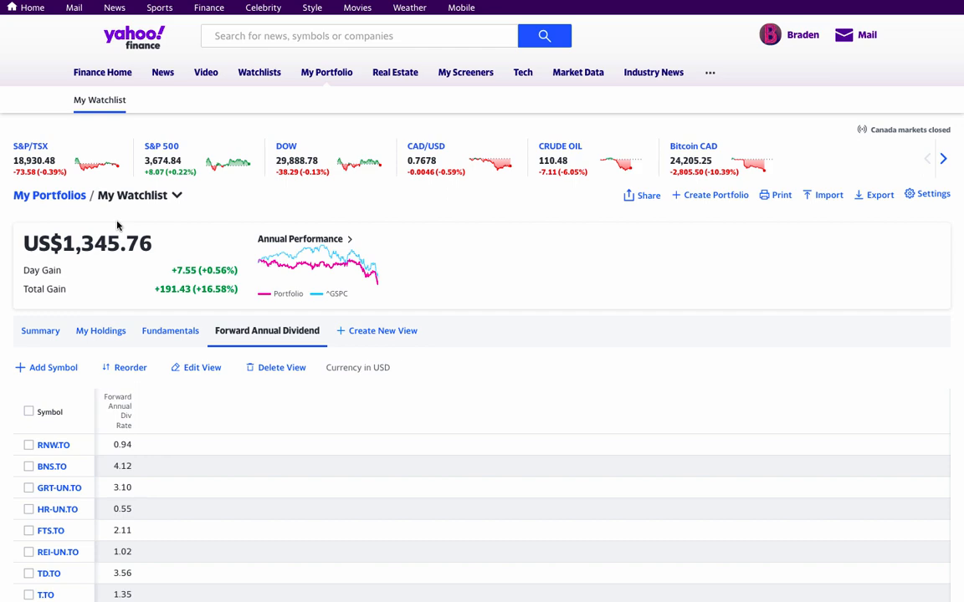
scroll(118, 434, down, 5)
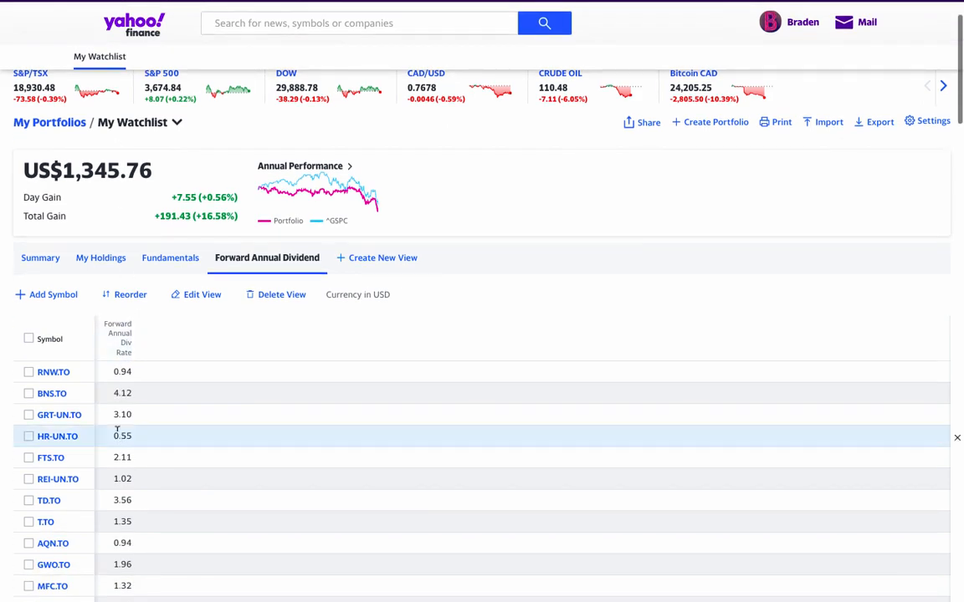
Step: Review the Forward Annual Dividend rates down to BITF in the Yahoo Finance watchlist
scroll(72, 457, down, 6)
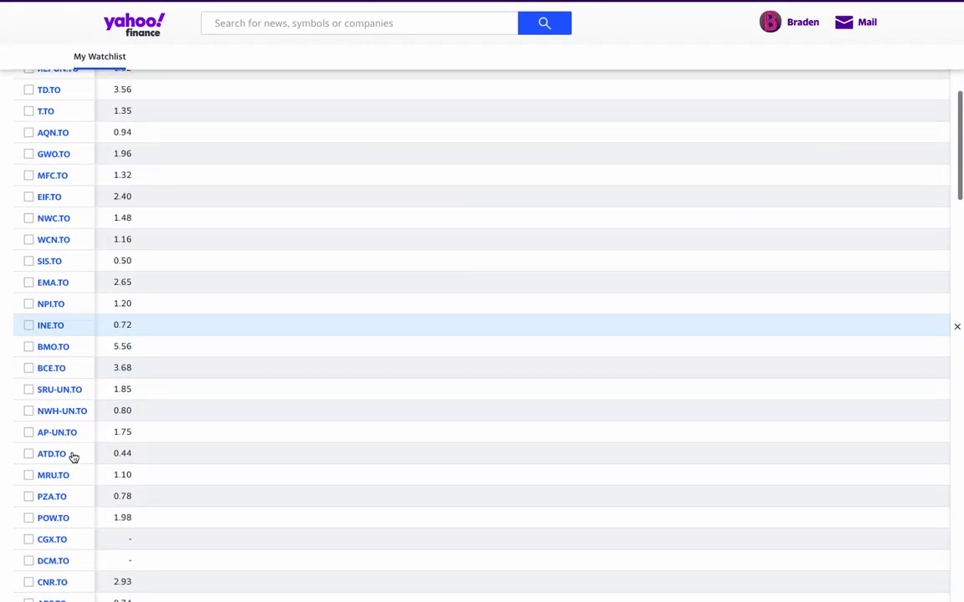
scroll(64, 481, down, 4)
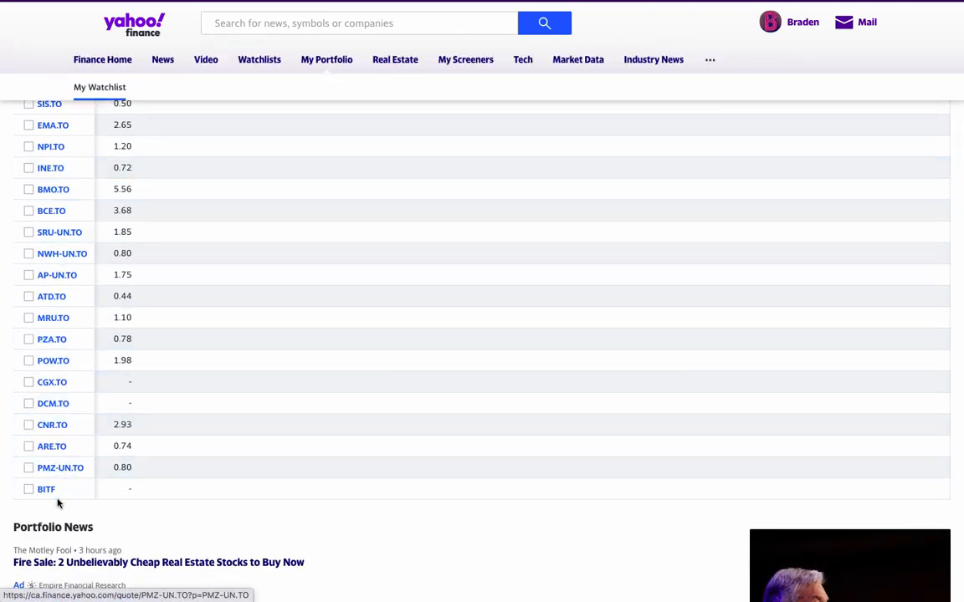
scroll(97, 387, up, 10)
scroll(103, 399, down, 3)
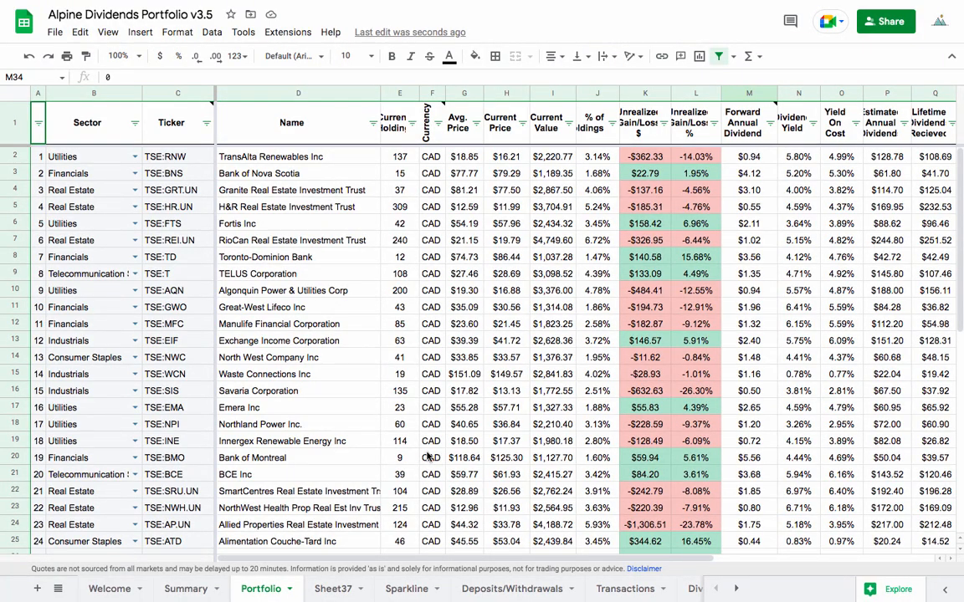
Step: Switch to the Google Sheets portfolio and examine the pasted Forward Annual Dividend values from TSE:RNW through TSE:BITF
click(743, 459)
click(750, 376)
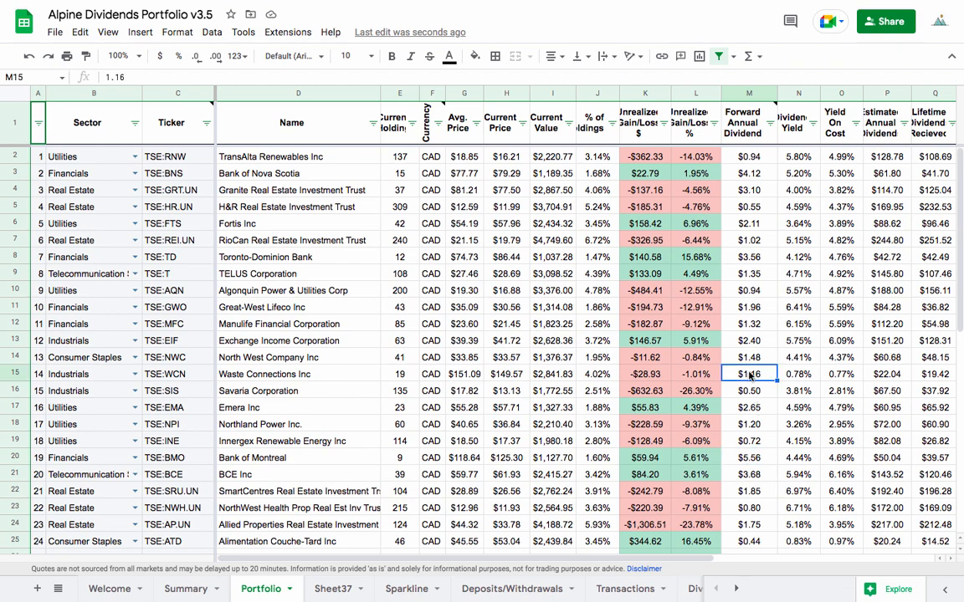
click(751, 256)
click(751, 223)
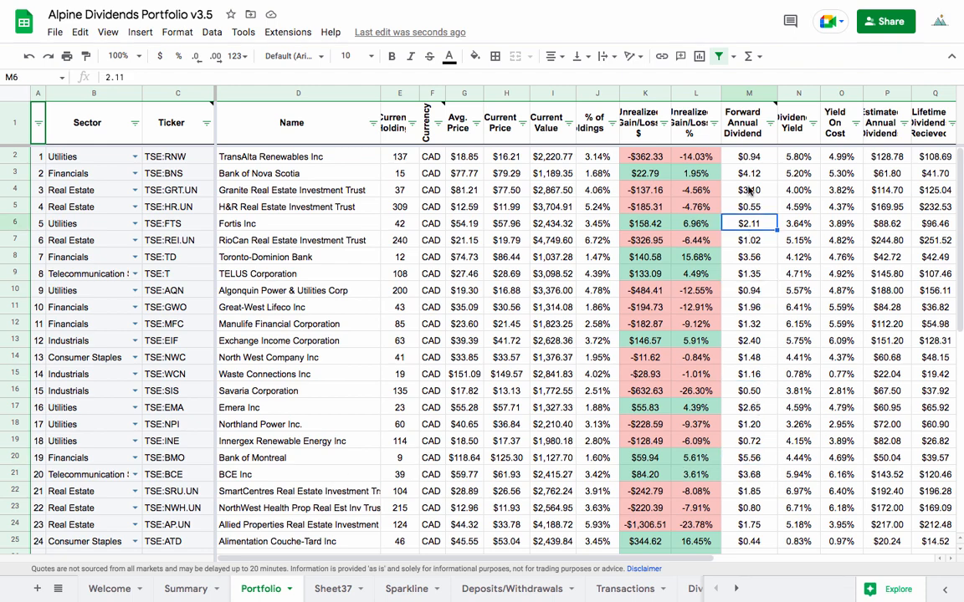
click(751, 190)
click(749, 157)
click(749, 223)
scroll(745, 423, down, 4)
scroll(739, 422, up, 4)
scroll(238, 390, down, 1)
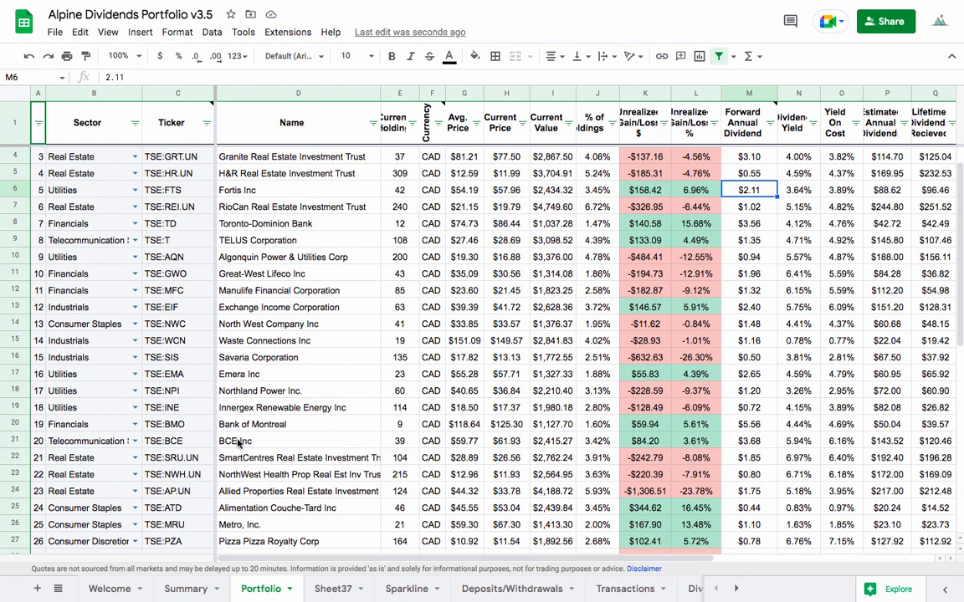
scroll(238, 443, down, 3)
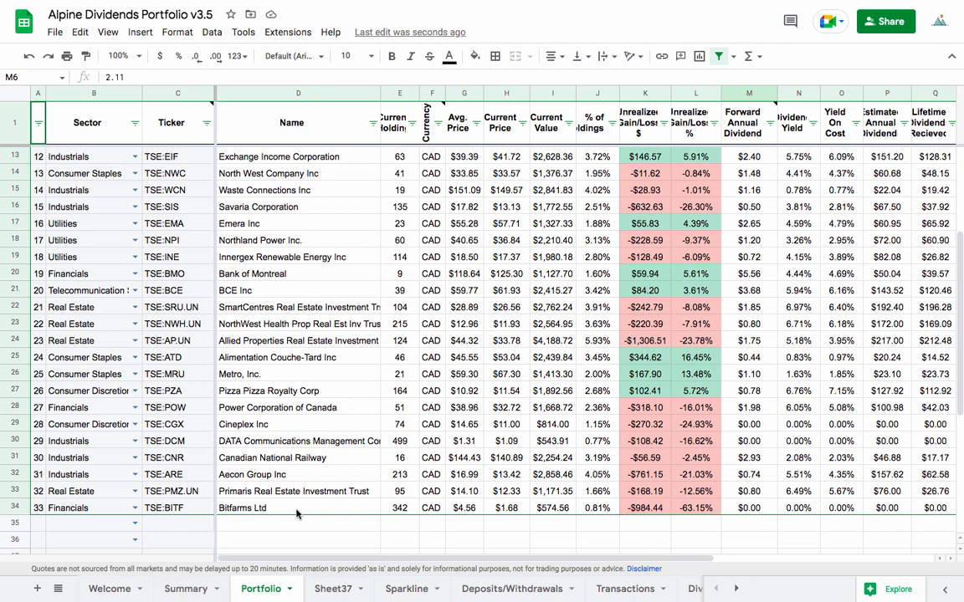
scroll(390, 506, down, 1)
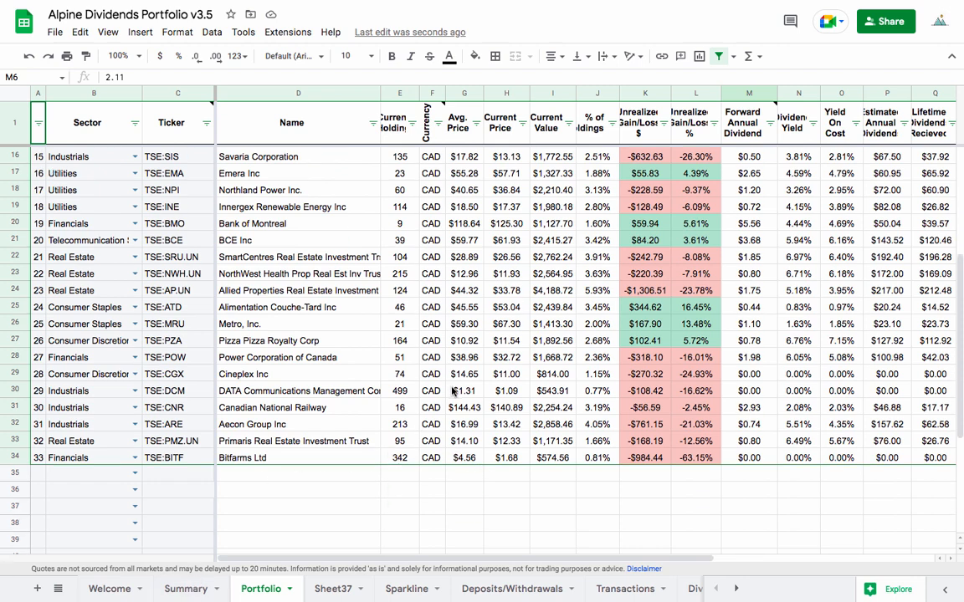
Step: Enter the ticker NEO:PYPL in C36 and inspect the Current Price formula in H36
click(176, 491)
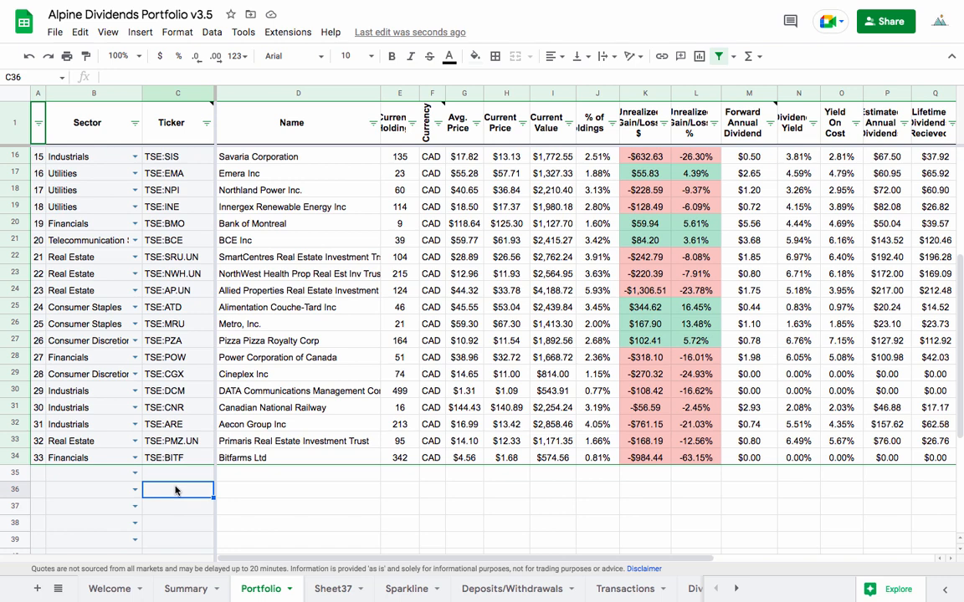
text(NEO:PYPL)
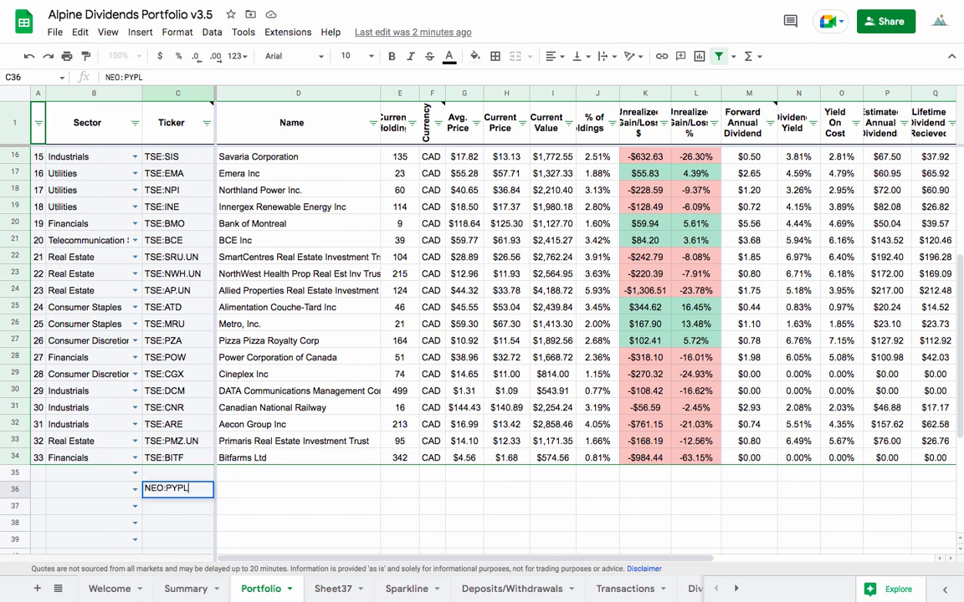
key(Return)
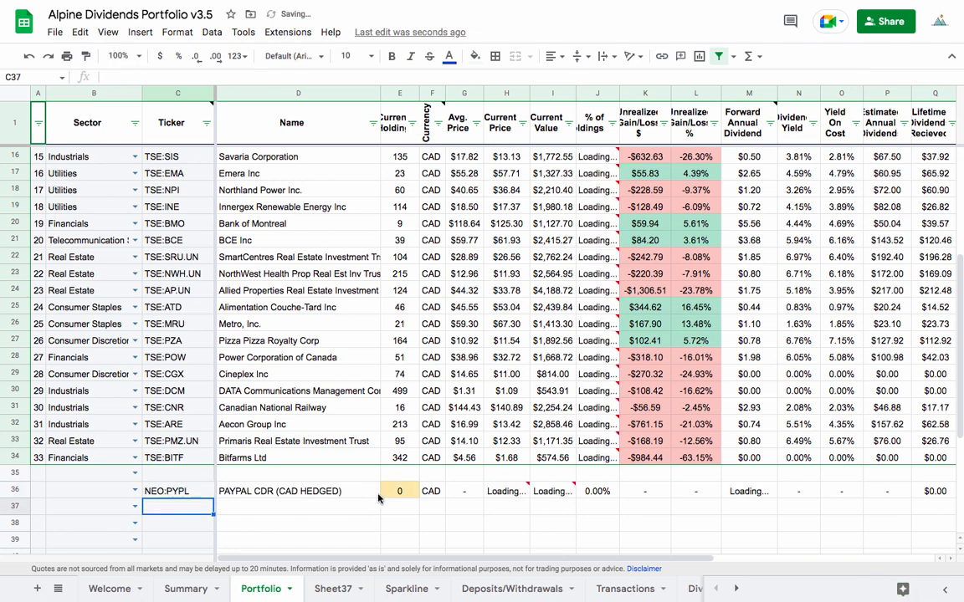
click(506, 491)
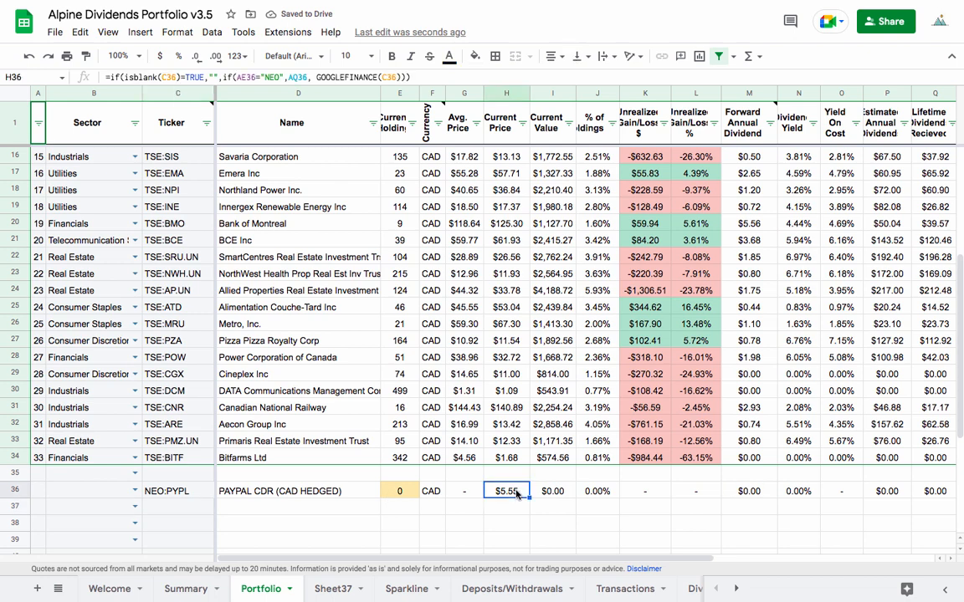
Step: Enter the ticker NEO:MSFT in C37
click(153, 512)
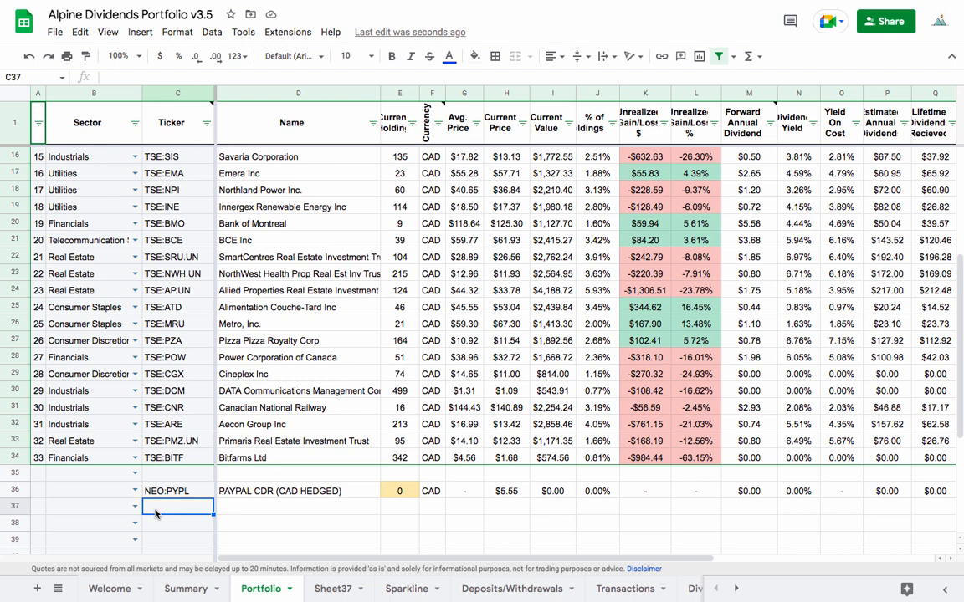
text(NEO:M)
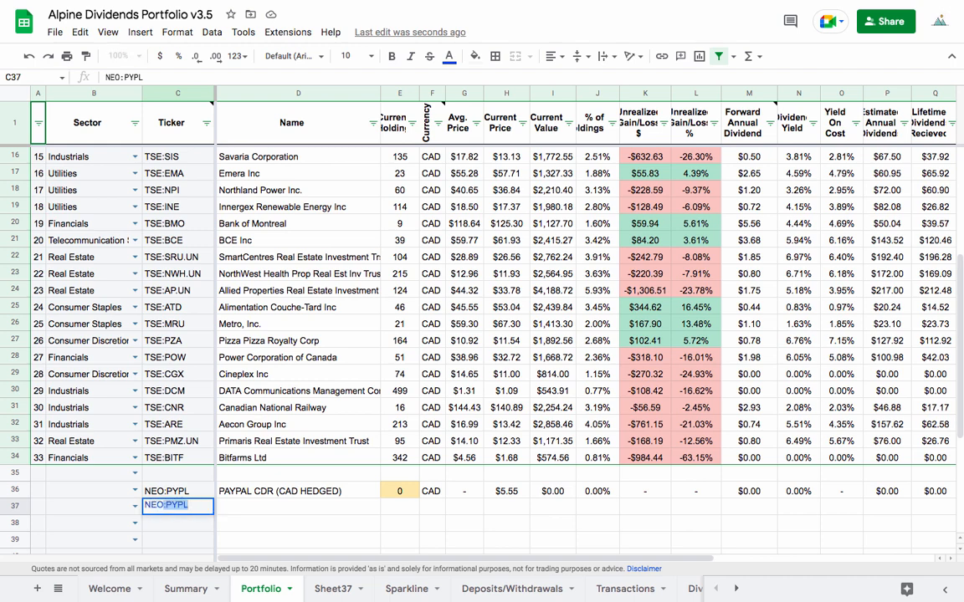
text(SF)
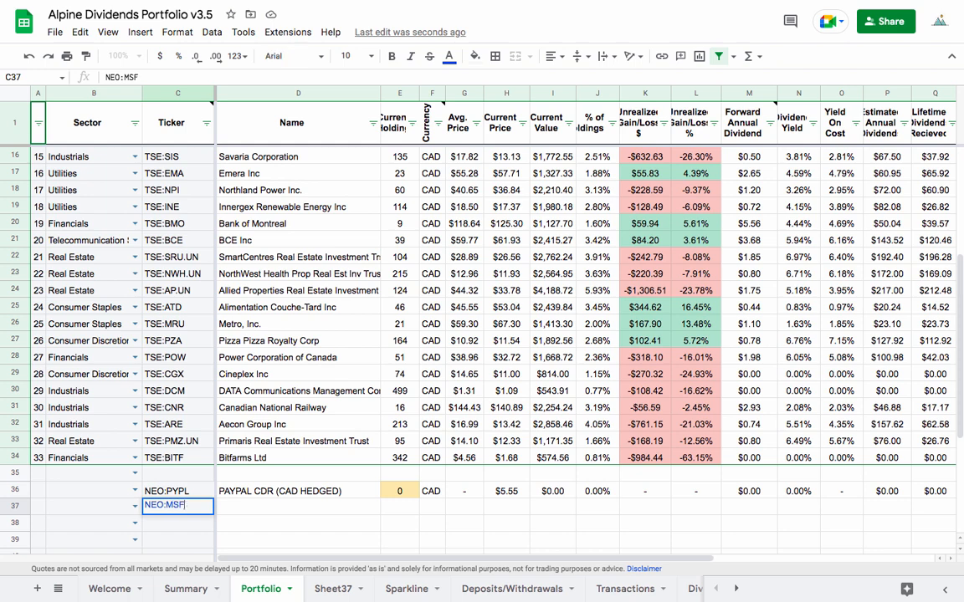
text(T)
key(Return)
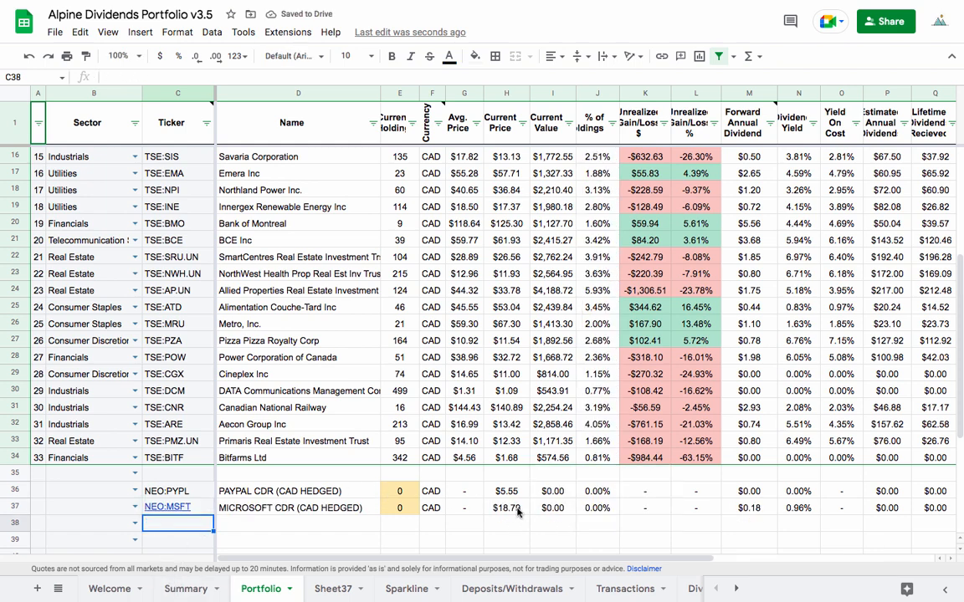
Step: Delete the NEO:PYPL and NEO:MSFT test tickers from C36:C37
drag(176, 495, 173, 508)
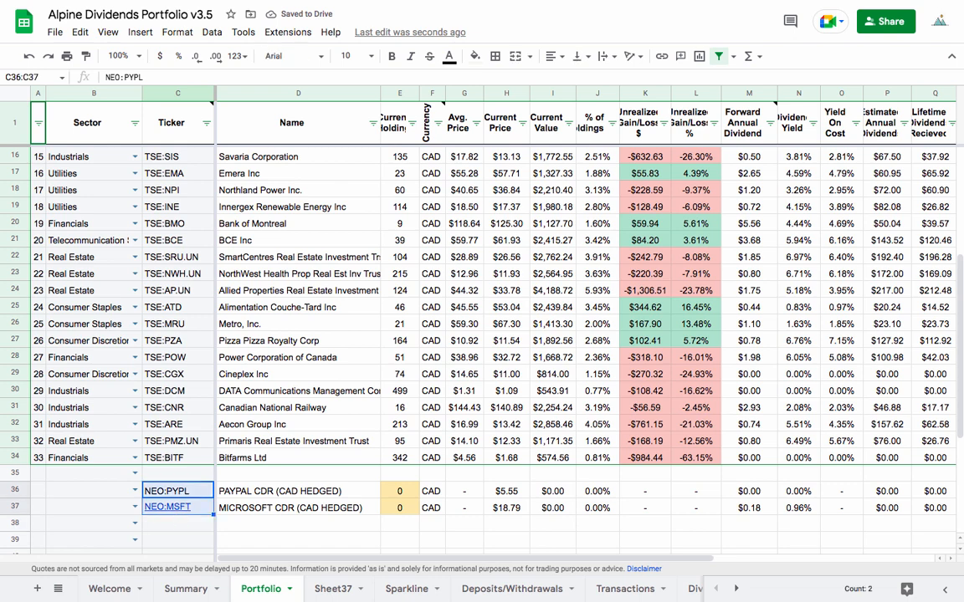
key(Delete)
scroll(318, 425, up, 5)
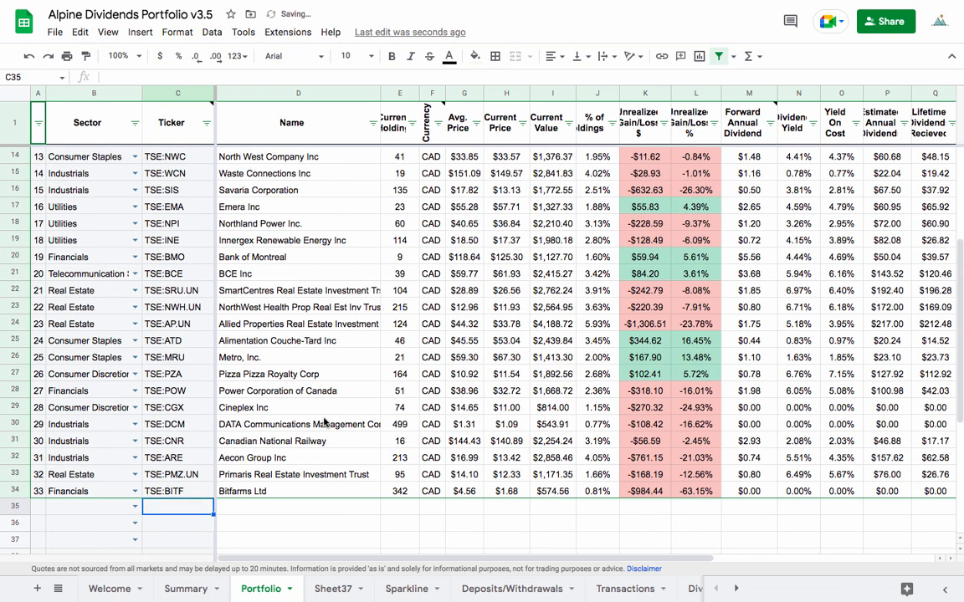
Step: Check the Forward Annual Dividend value for TSE:NPI and go to the Summary sheet to review the portfolio totals
click(751, 308)
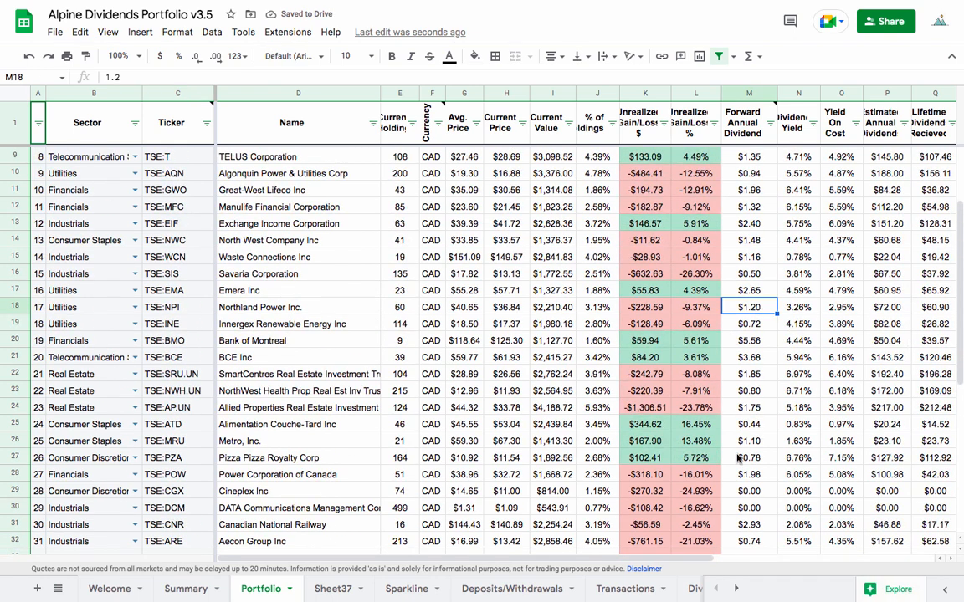
click(186, 589)
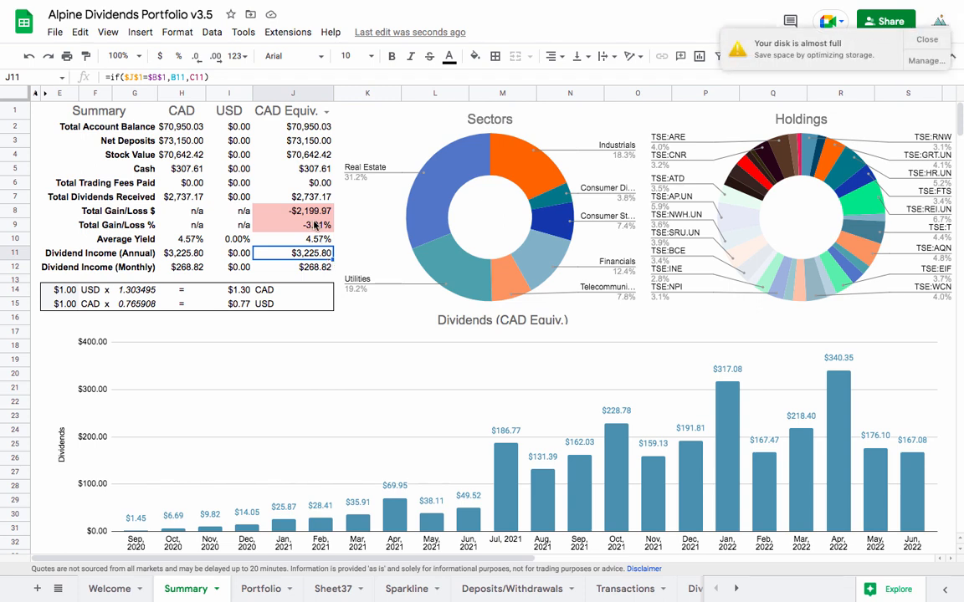
click(928, 39)
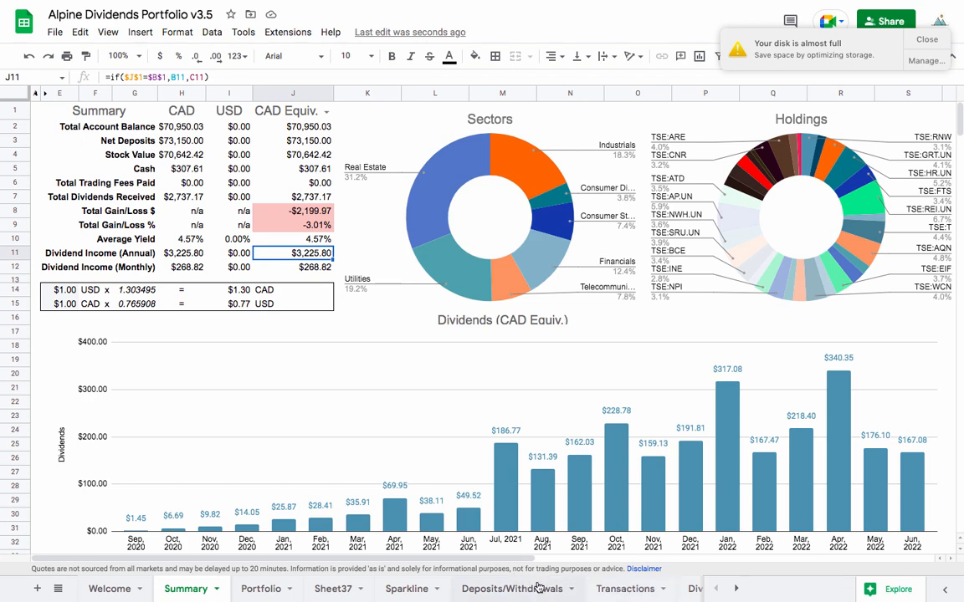
Step: Examine the June 15, 2022 dividend amounts in D354:D362 of the Dividends sheet, and return to the Summary sheet
scroll(590, 589, right, 1)
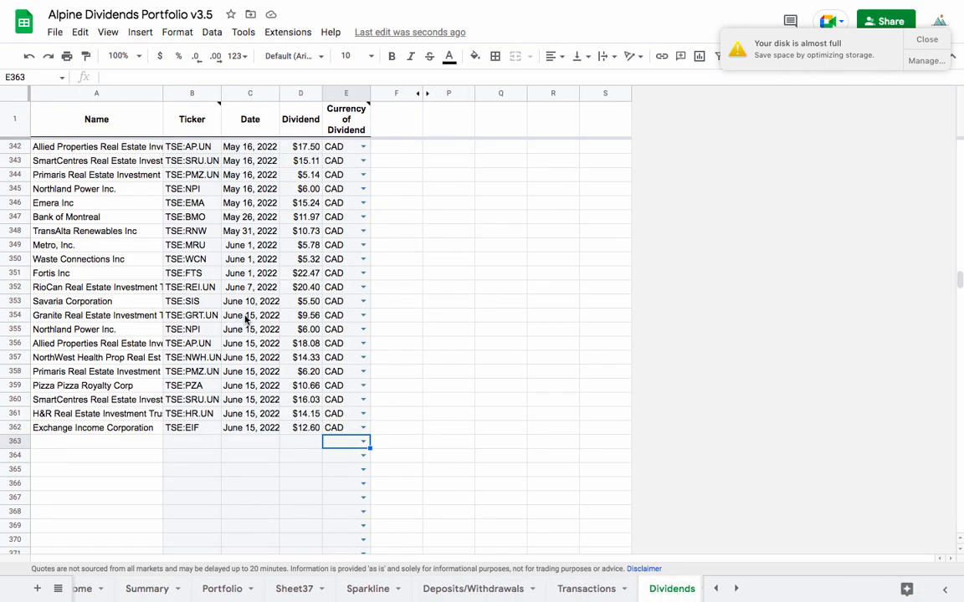
drag(199, 315, 310, 316)
click(301, 438)
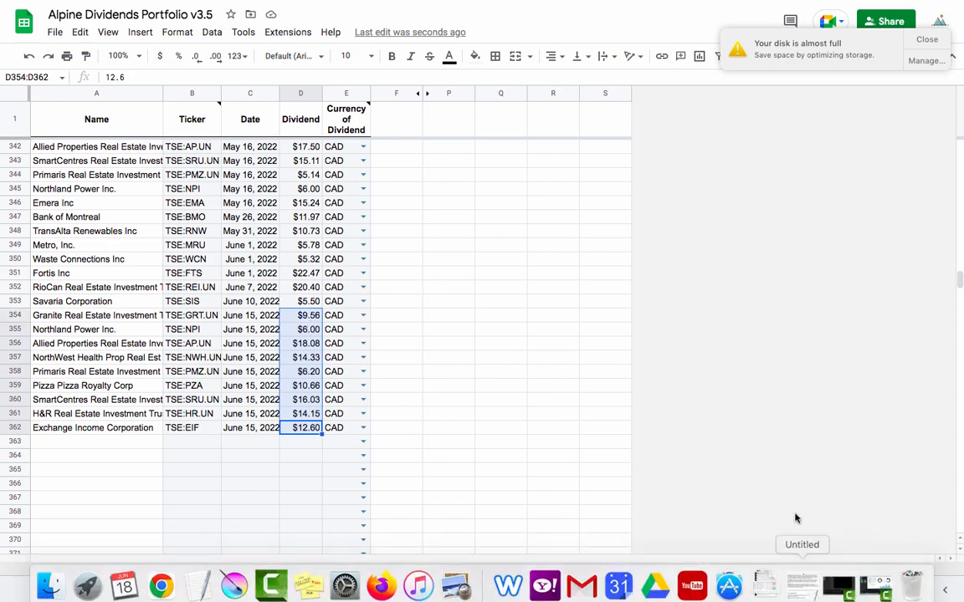
click(226, 590)
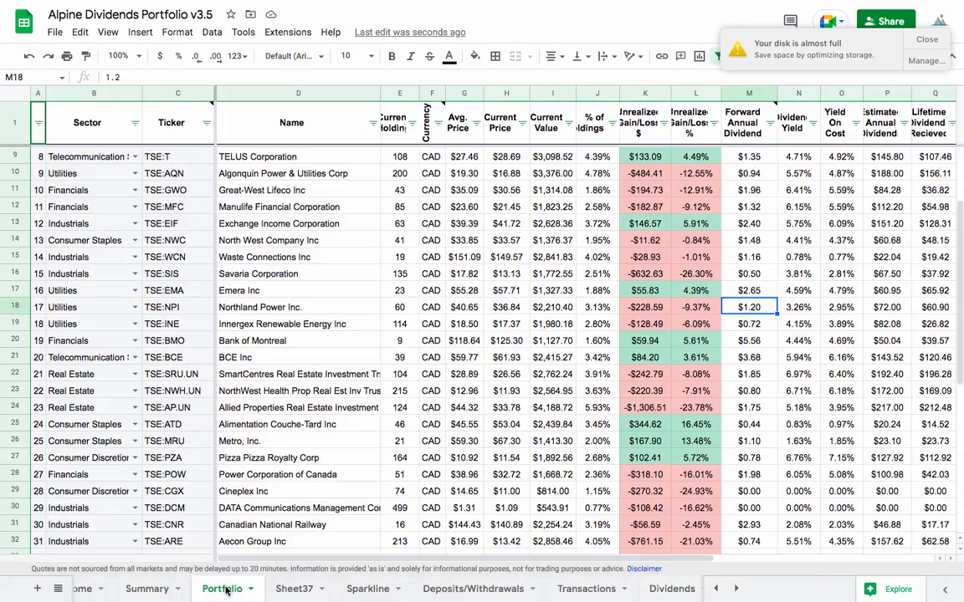
click(152, 589)
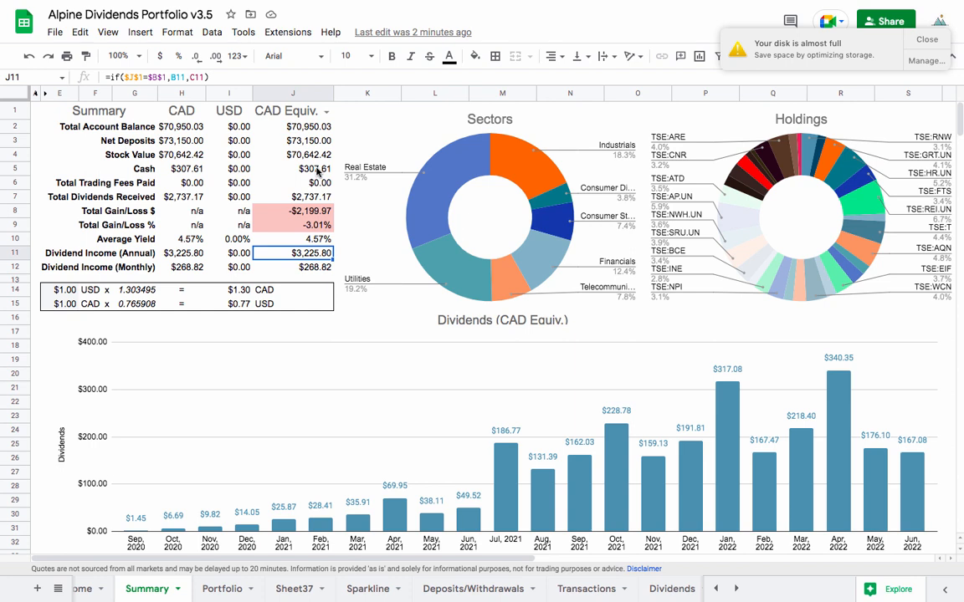
Step: Reopen the Dividends sheet and check the latest dividend entry for TSE:EIF in D362
click(599, 591)
click(673, 588)
click(307, 452)
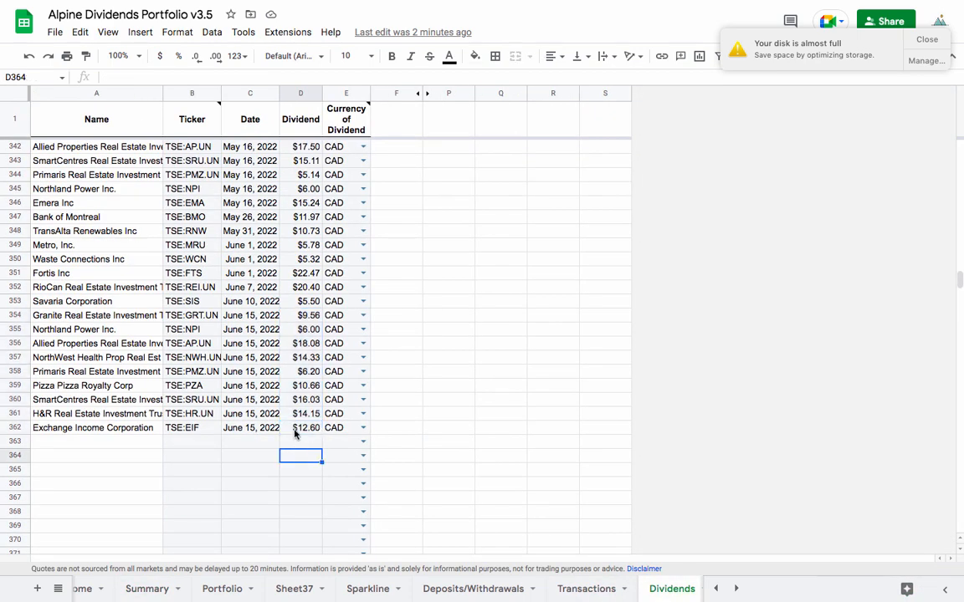
click(301, 429)
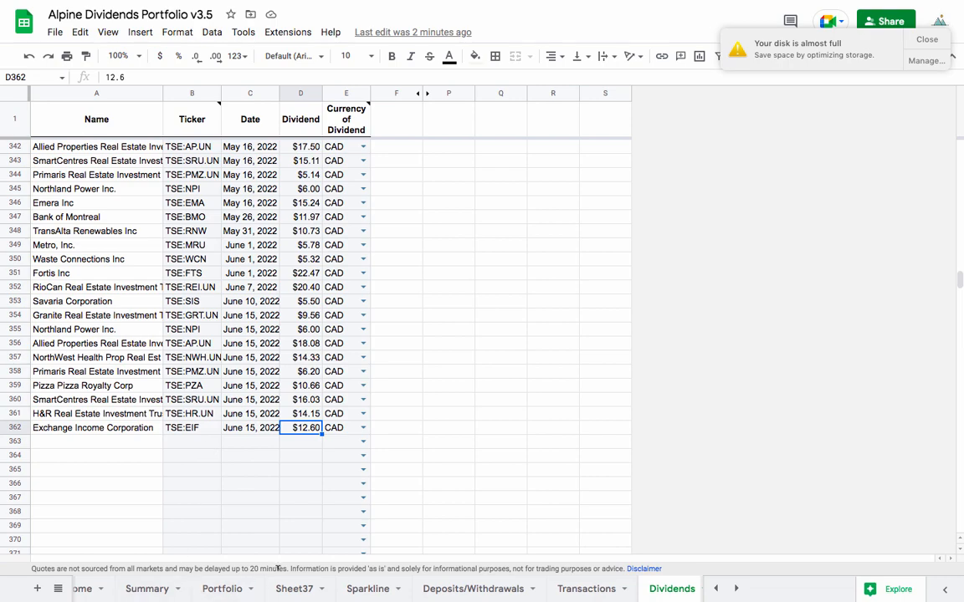
Step: Sort the Portfolio sheet by Dividend Yield from highest to lowest
click(222, 588)
scroll(358, 299, up, 3)
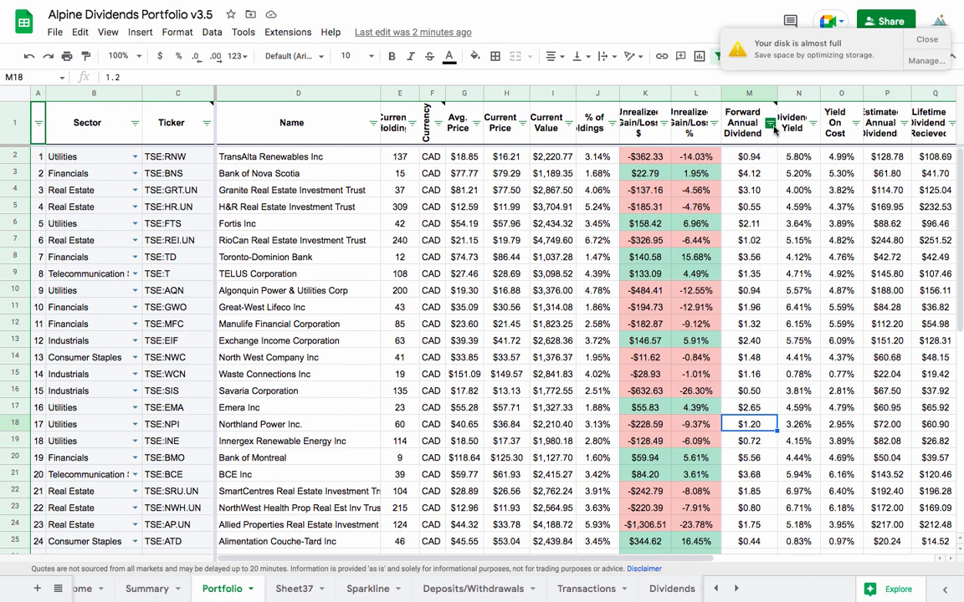
mouse_move(699, 121)
click(749, 224)
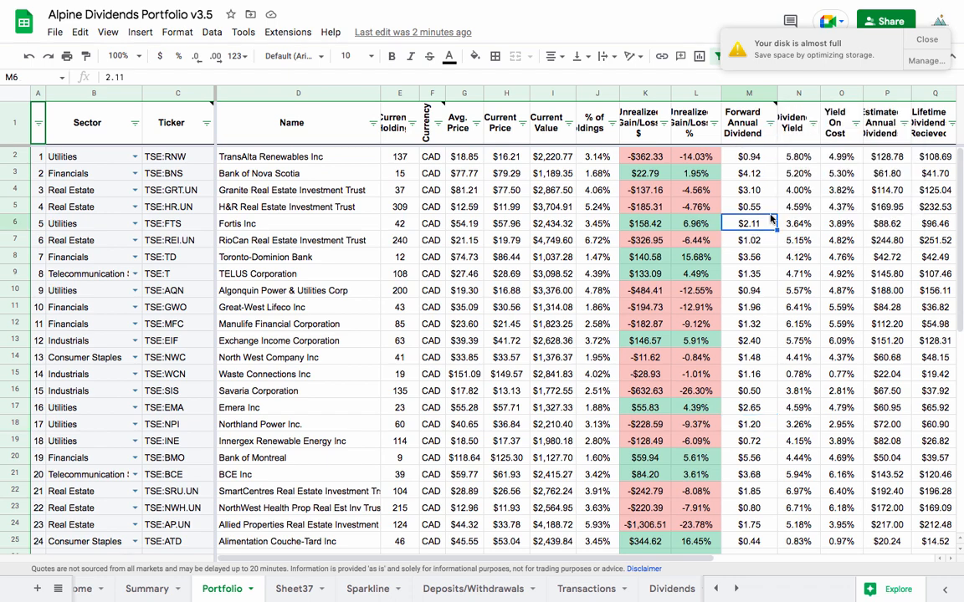
click(813, 124)
click(669, 166)
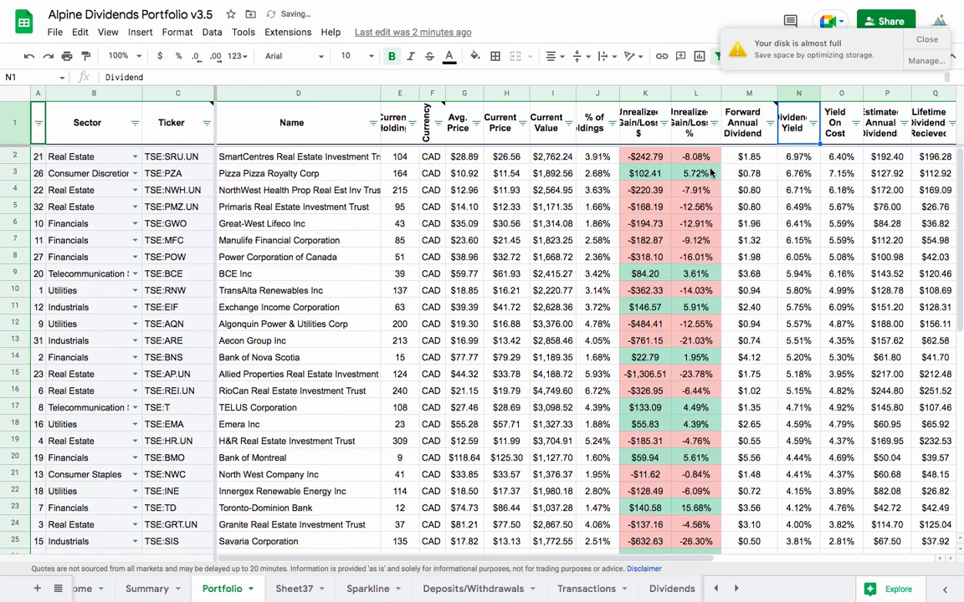
Step: Highlight the five highest dividend yields in N2:N6 of the Portfolio sheet
click(800, 159)
key(shift+Down)
key(shift+Down)
key(shift+Down)
key(shift+Down)
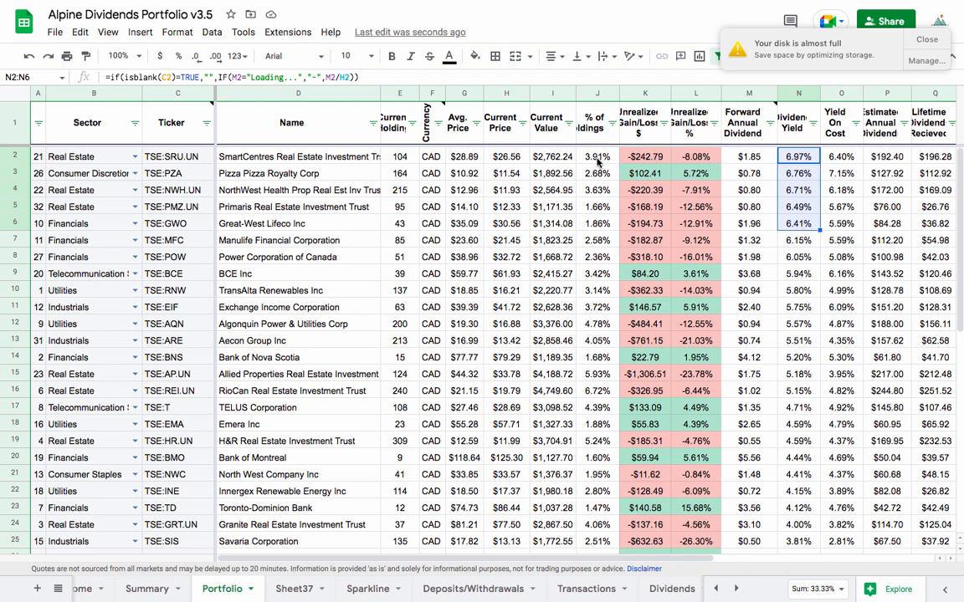
Step: Check the Forward Annual Dividend values in M3:M5 and compare M3 with the Dividend Yield formula in N3 for TSE:PZA
click(749, 178)
key(Down)
key(Down)
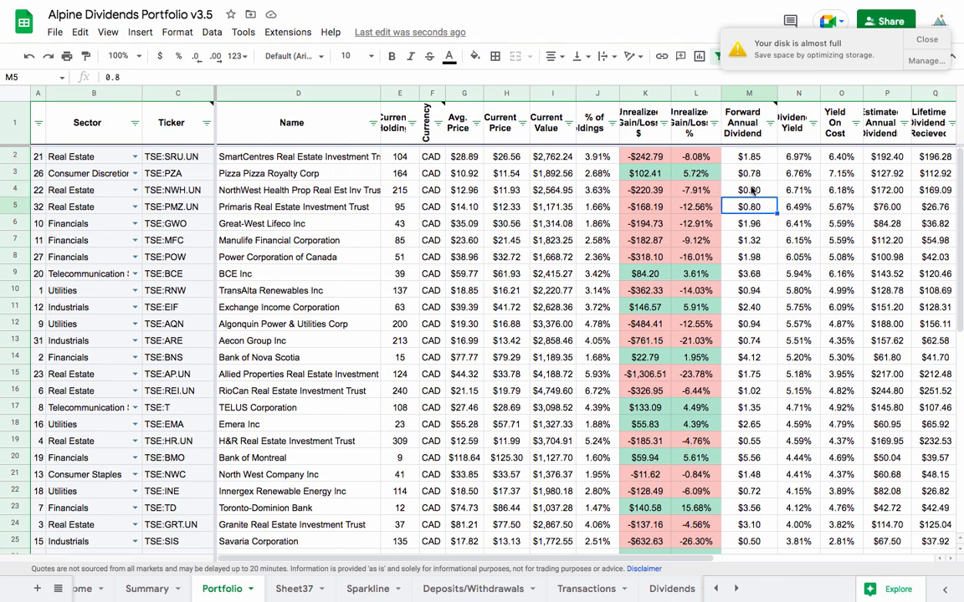
click(762, 174)
click(795, 174)
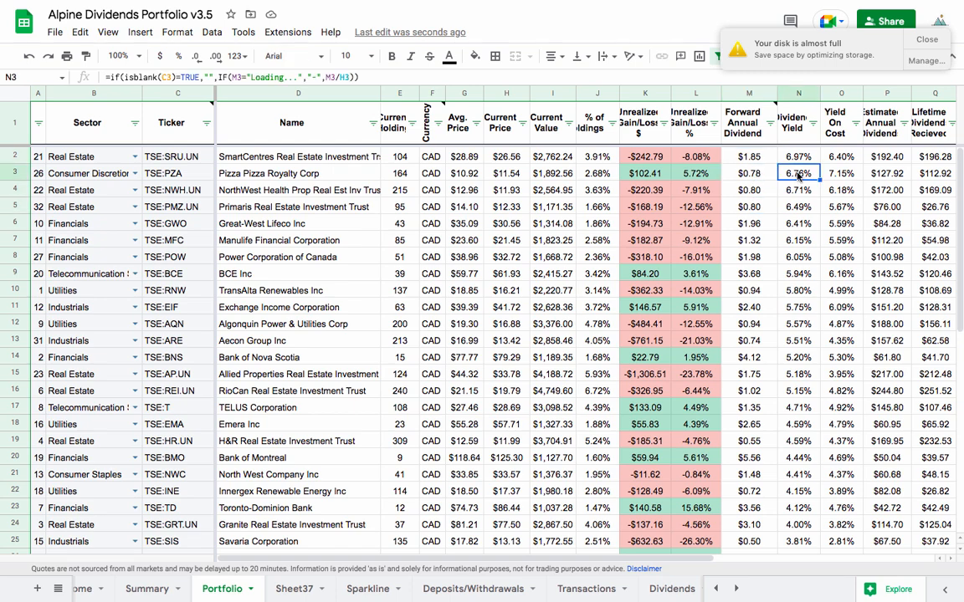
click(761, 176)
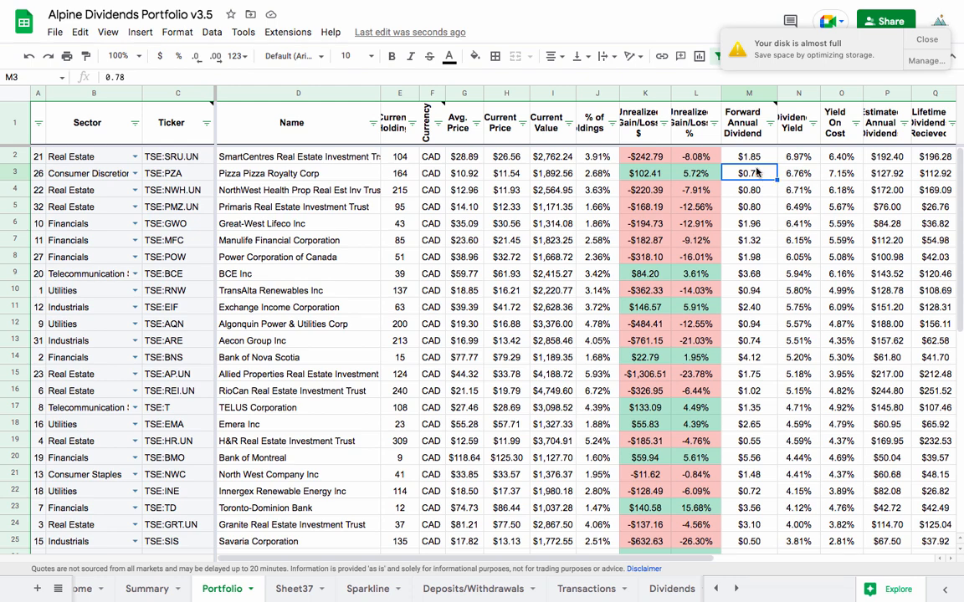
click(797, 176)
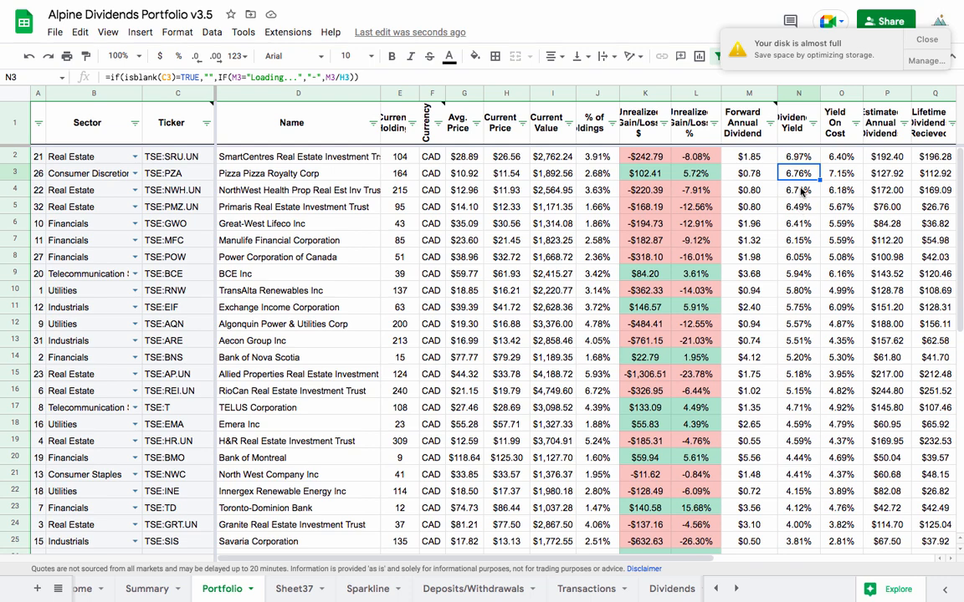
Step: Compare the Unrealized Gain/Loss % in L8 with the Dividend Yield in N8 for TSE:POW, and review the whole Dividend Yield column
click(693, 259)
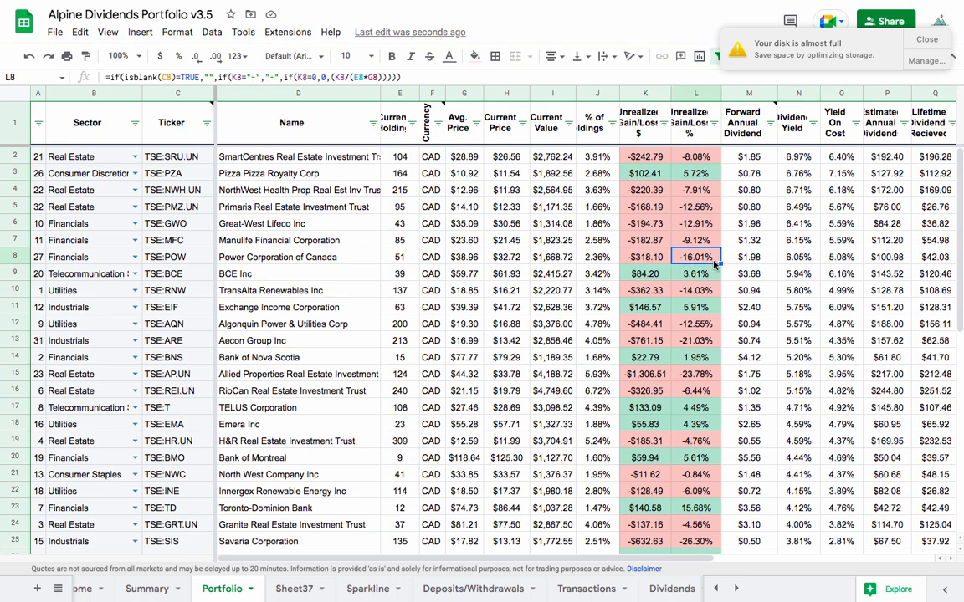
key(Right)
key(Right)
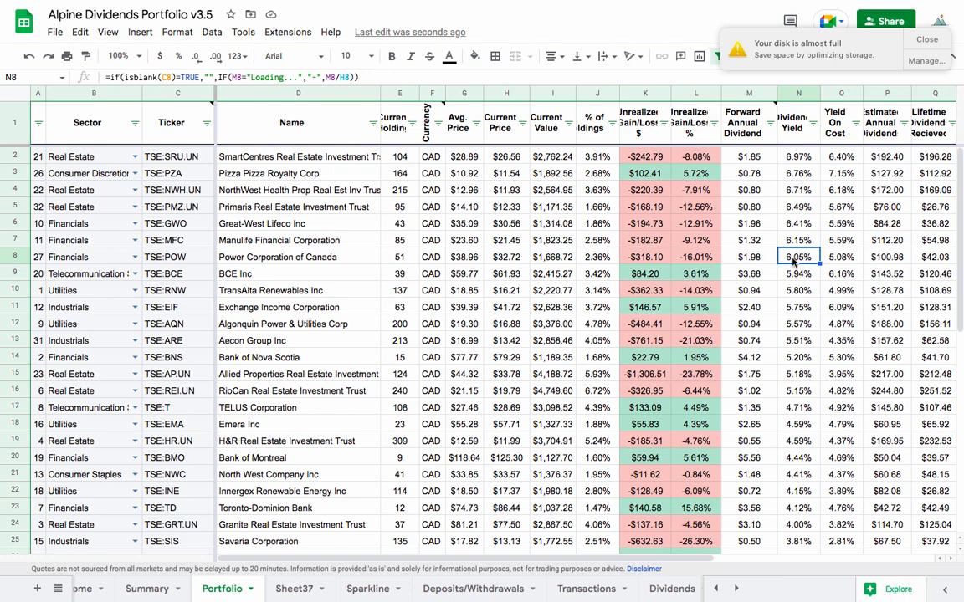
click(696, 261)
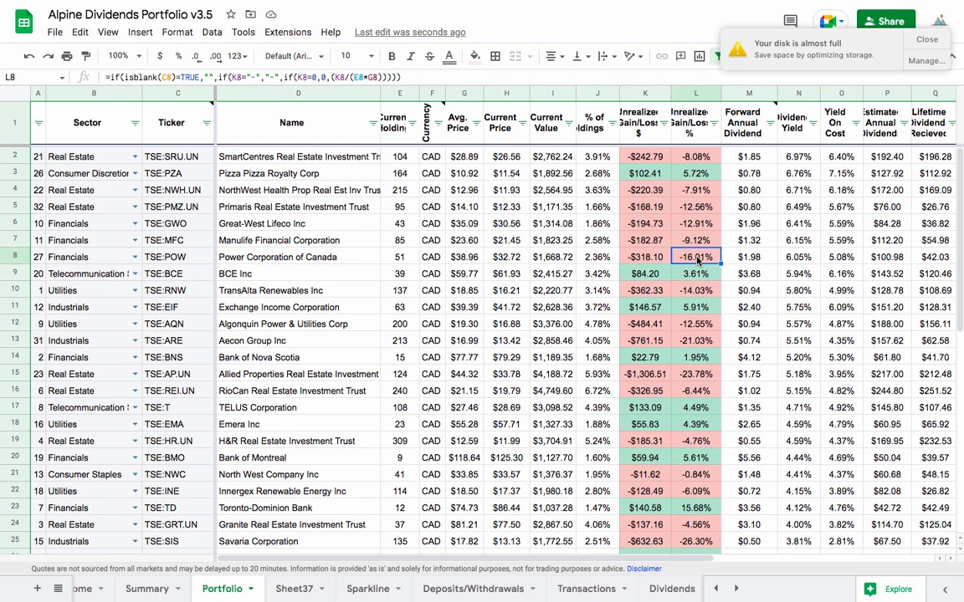
scroll(794, 260, down, 5)
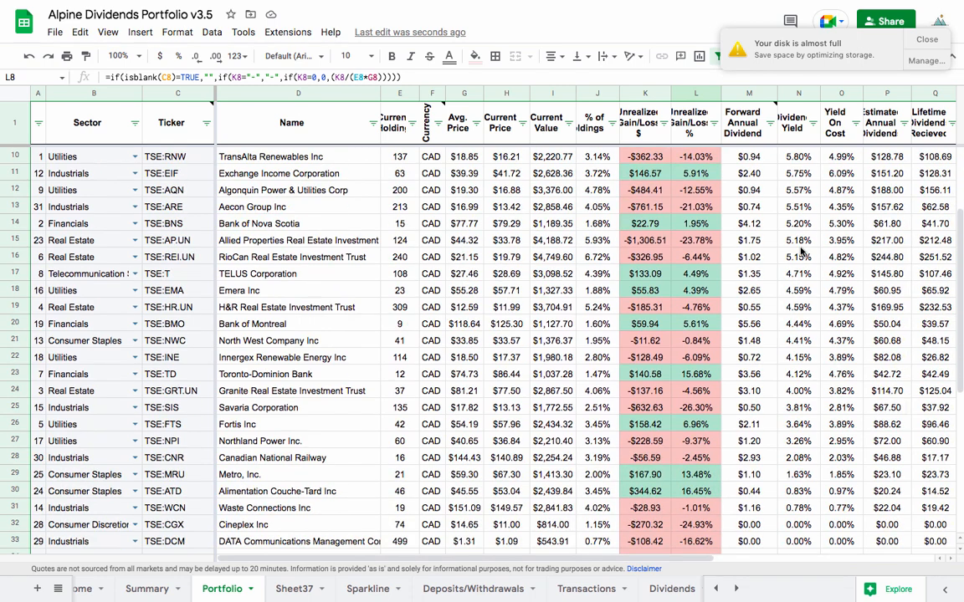
scroll(793, 289, down, 2)
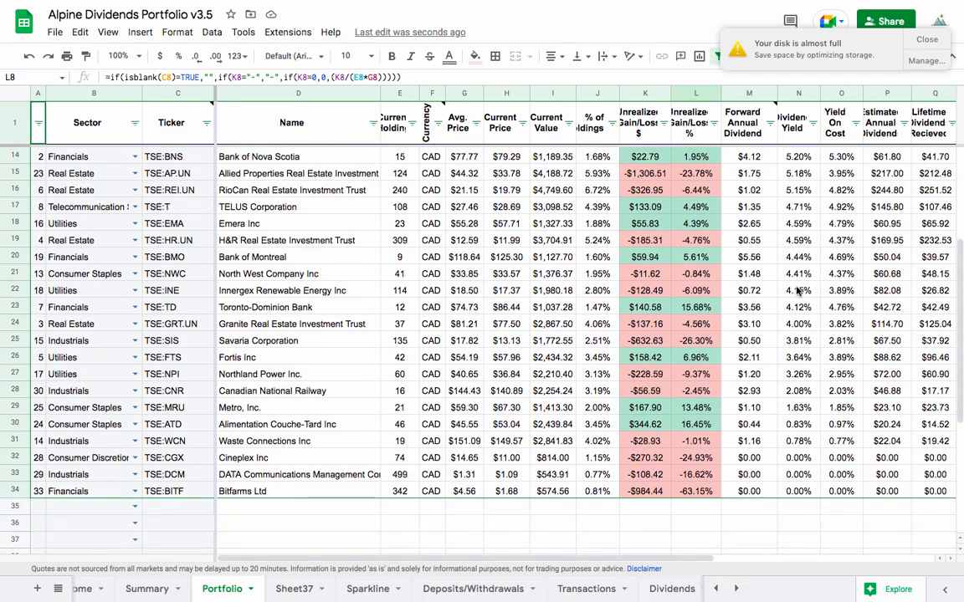
click(799, 93)
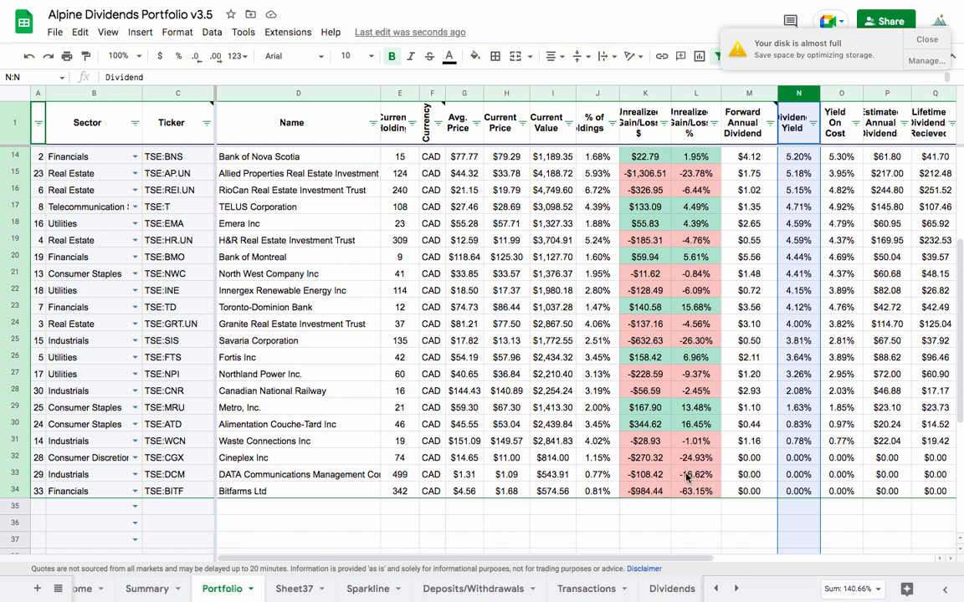
Step: Sort the Portfolio sheet by Unrealized Gain/Loss % from highest to lowest and review the order of all holdings
scroll(706, 475, up, 4)
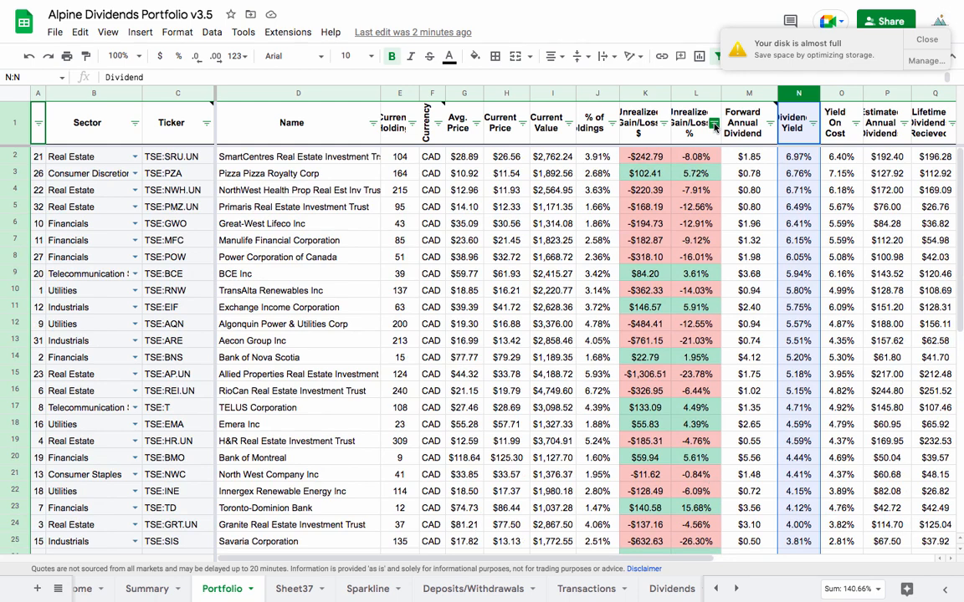
click(715, 126)
click(619, 166)
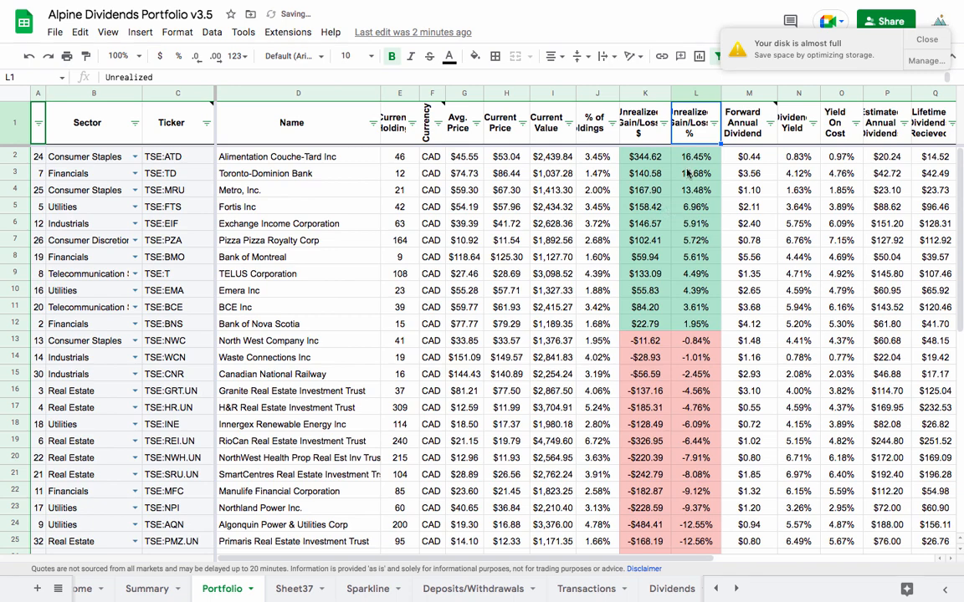
scroll(669, 332, down, 3)
scroll(672, 333, down, 3)
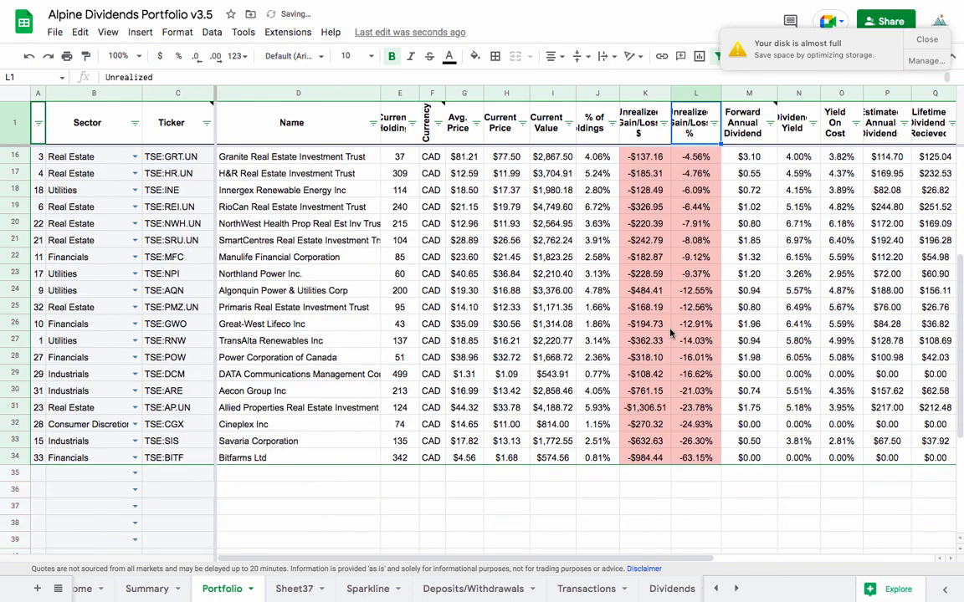
scroll(672, 333, up, 6)
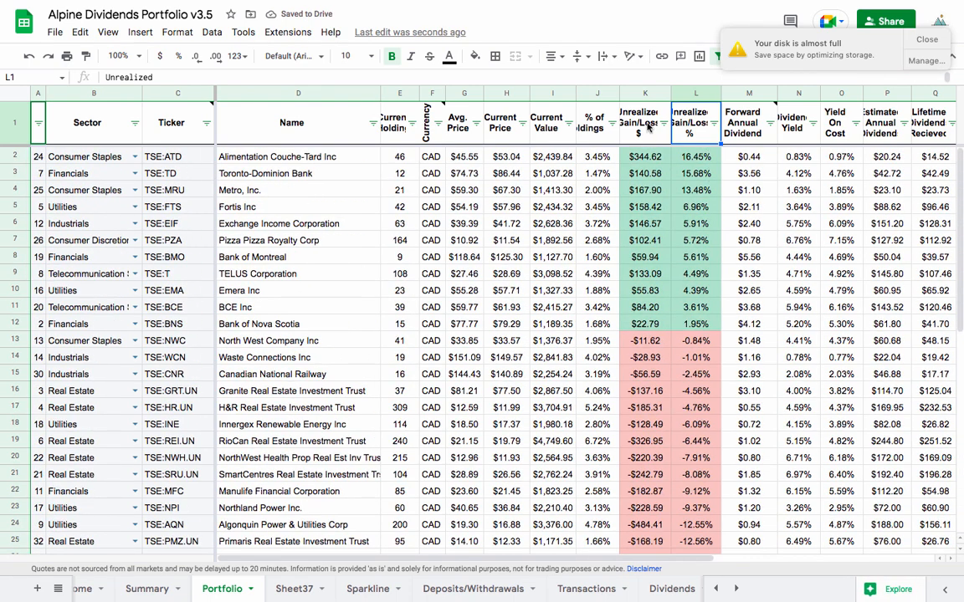
Step: Sort the Portfolio sheet by % of Holdings from highest to lowest and review the resulting list
click(612, 124)
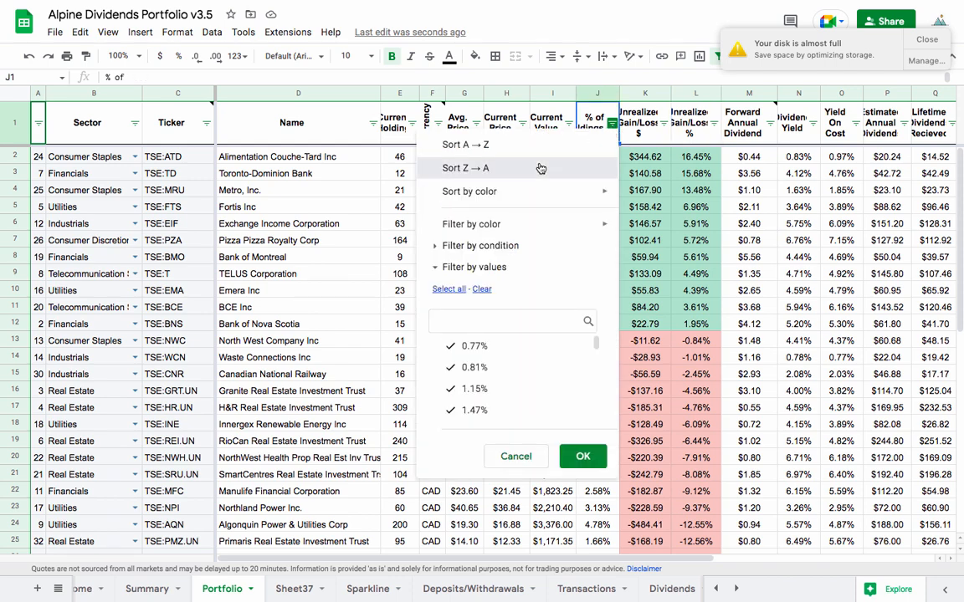
click(538, 167)
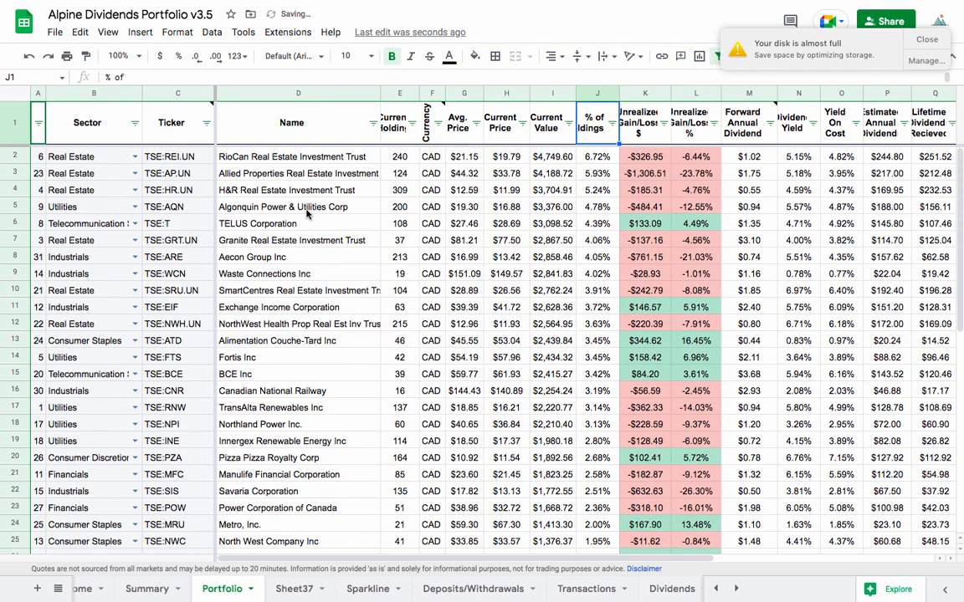
scroll(301, 276, down, 3)
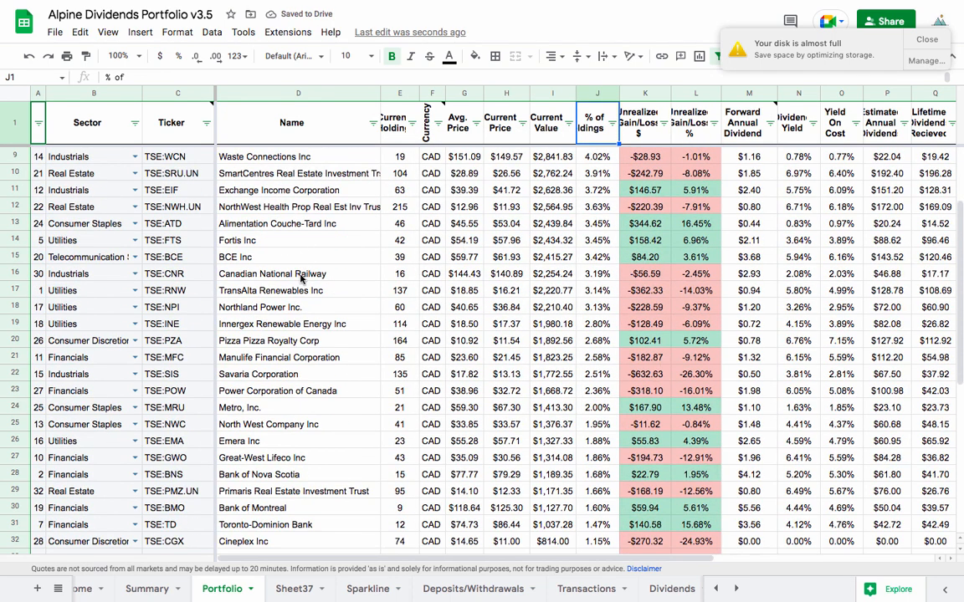
scroll(302, 278, up, 3)
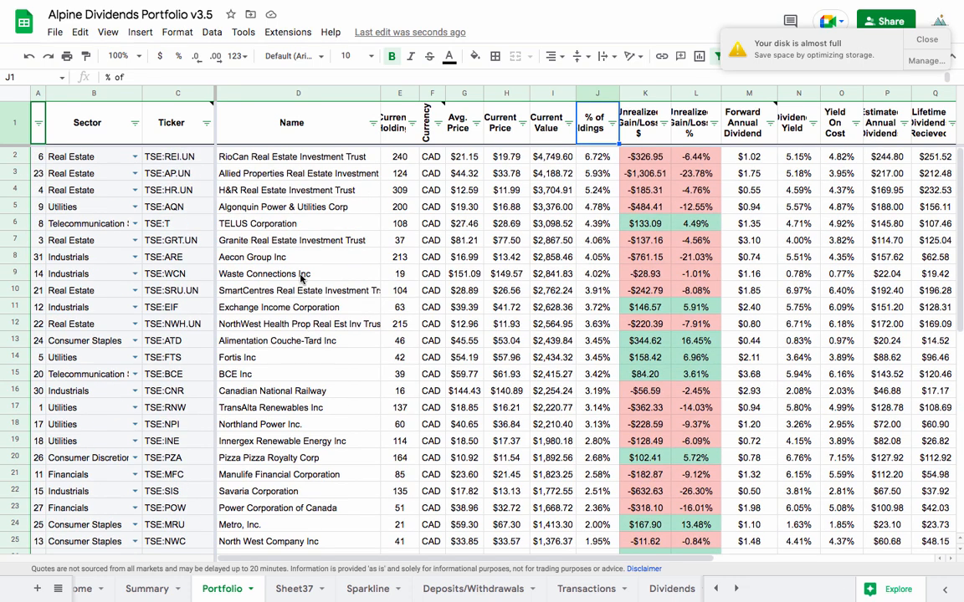
Step: Sort the Portfolio sheet by Dividend Yield from highest to lowest again and review Manulife Financial's holding share, yield and percentage gain/loss in row 7
click(812, 125)
click(682, 165)
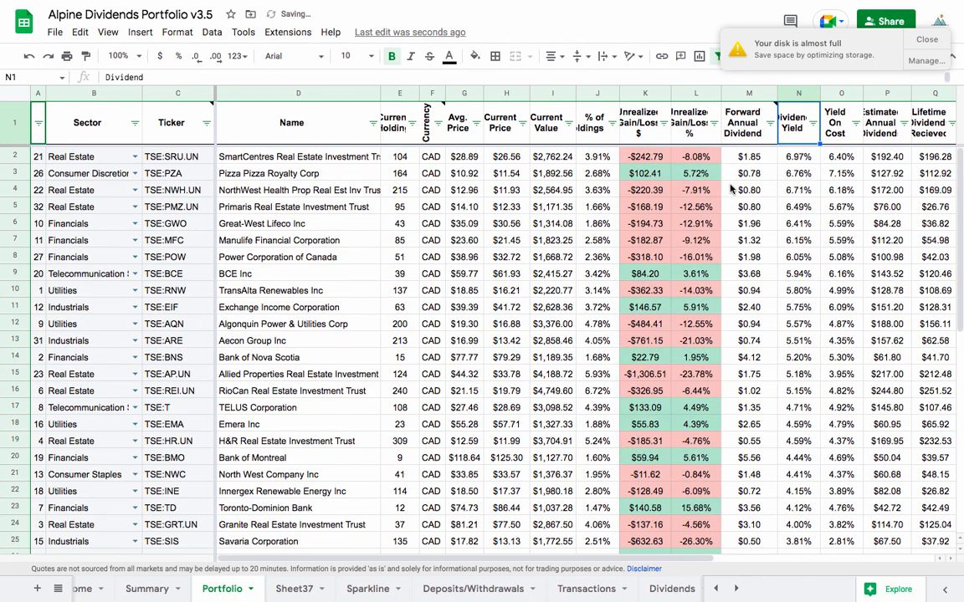
click(276, 240)
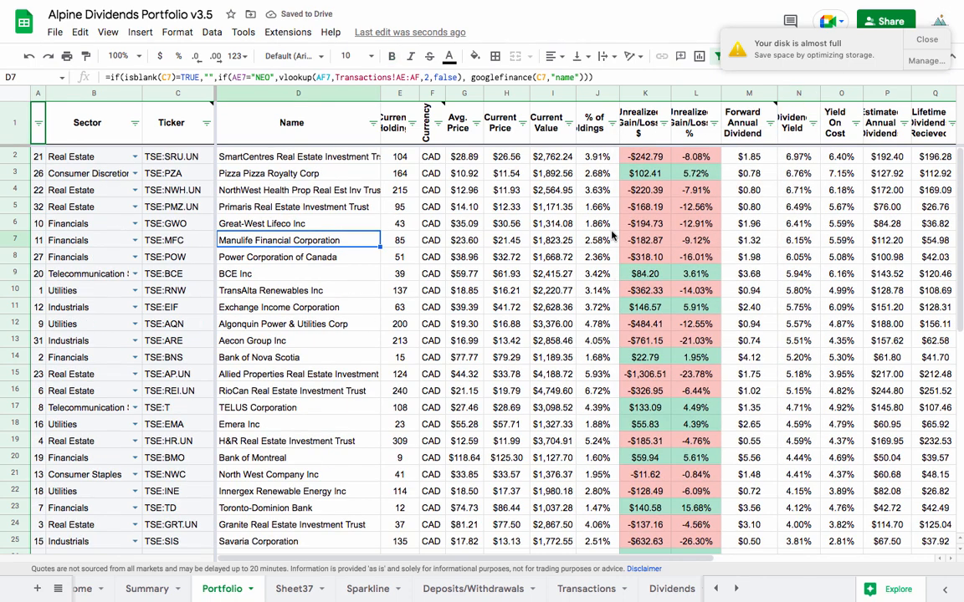
click(598, 241)
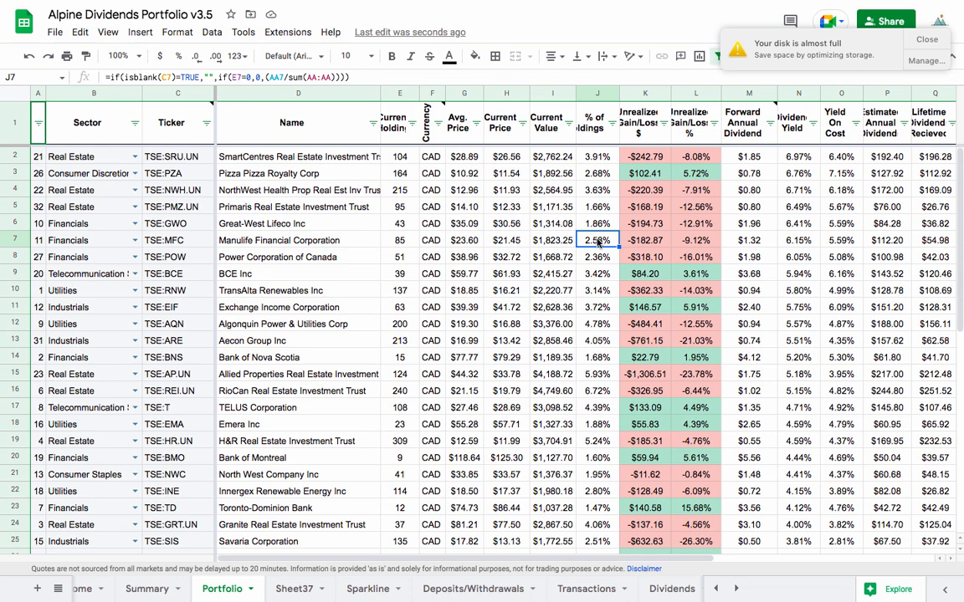
click(798, 241)
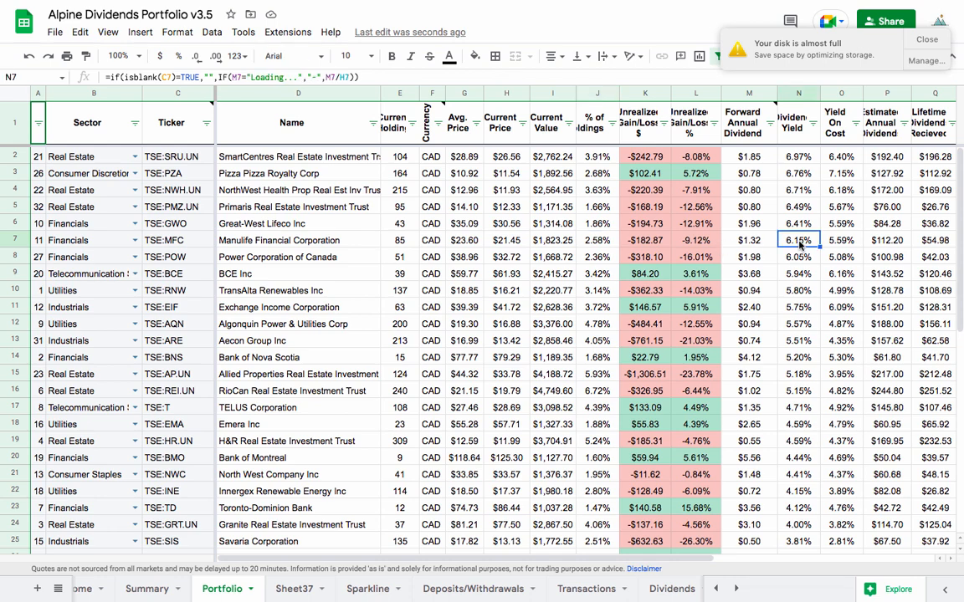
click(702, 242)
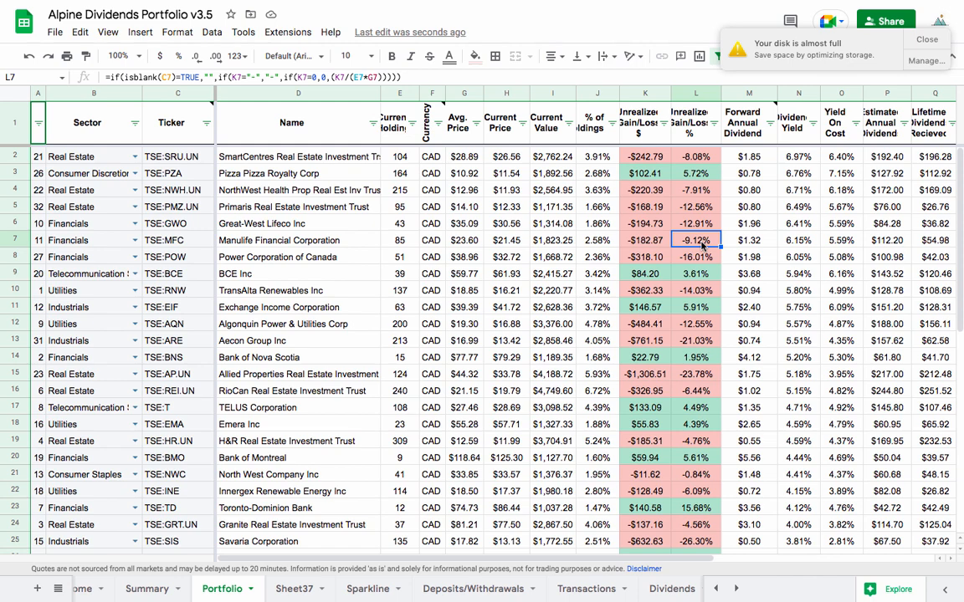
click(276, 240)
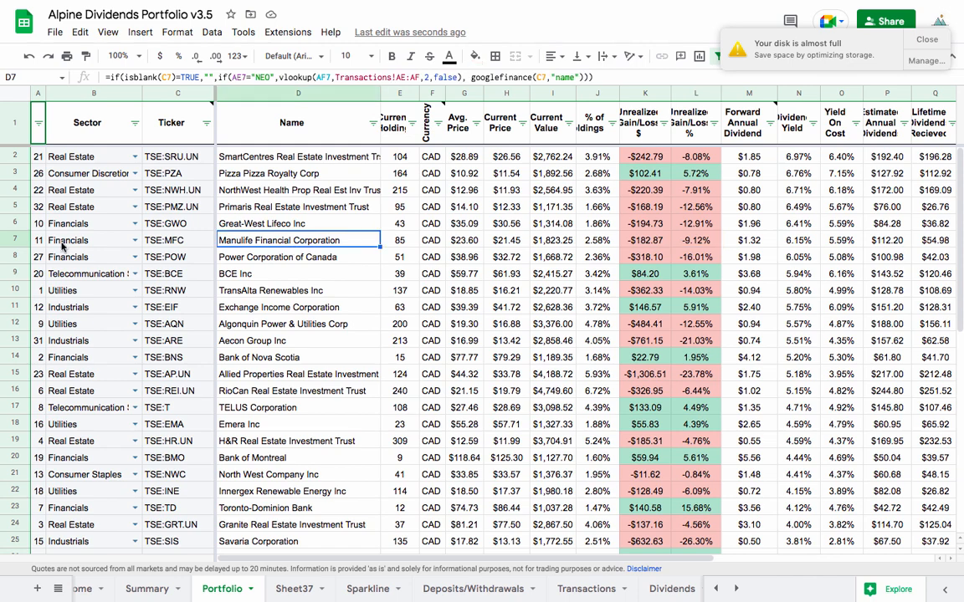
click(16, 240)
Step: Compare the average price in G34, current price in H34 and % of Holdings in J34 for TSE:DCM
scroll(494, 247, down, 5)
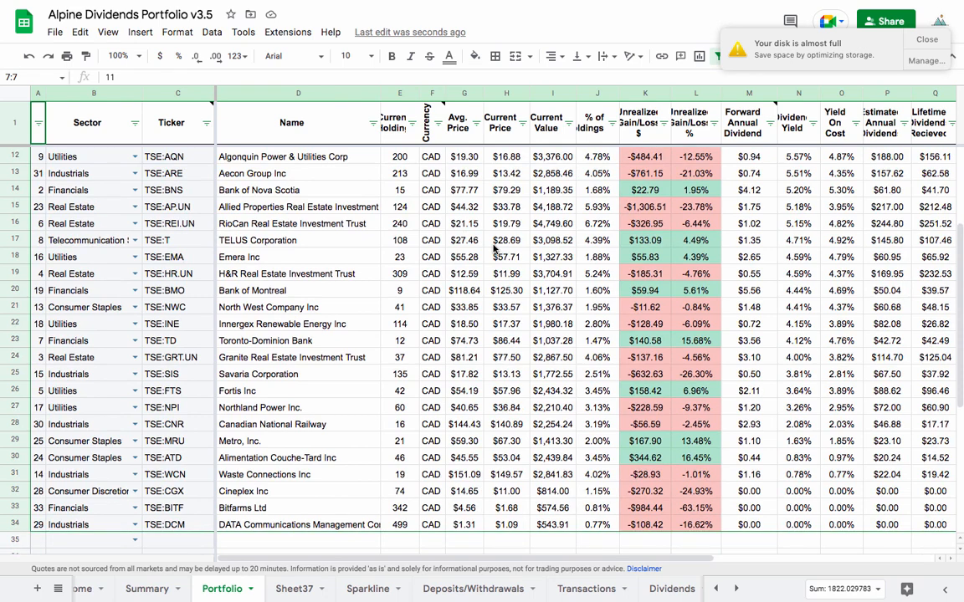
click(16, 524)
click(467, 524)
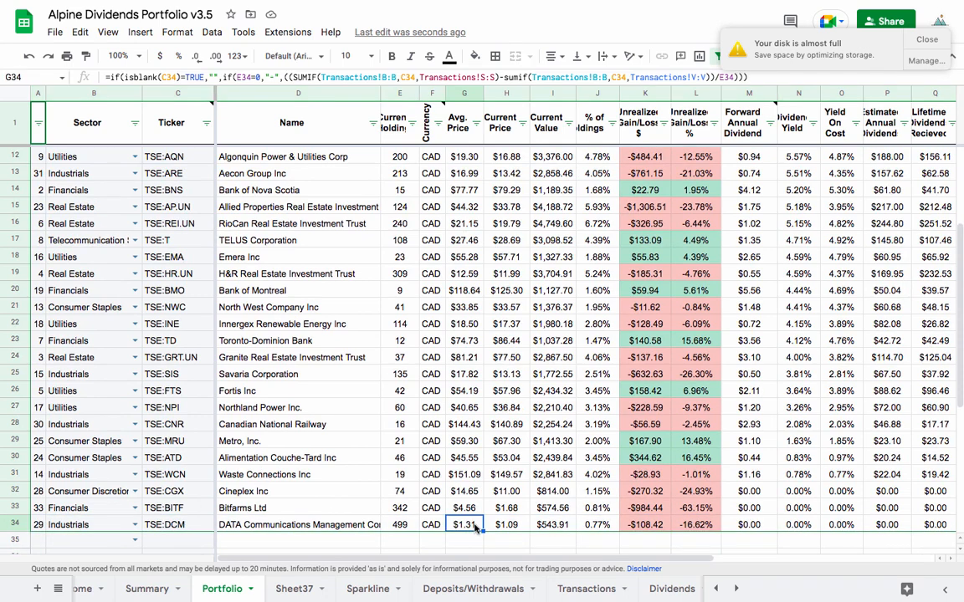
click(501, 527)
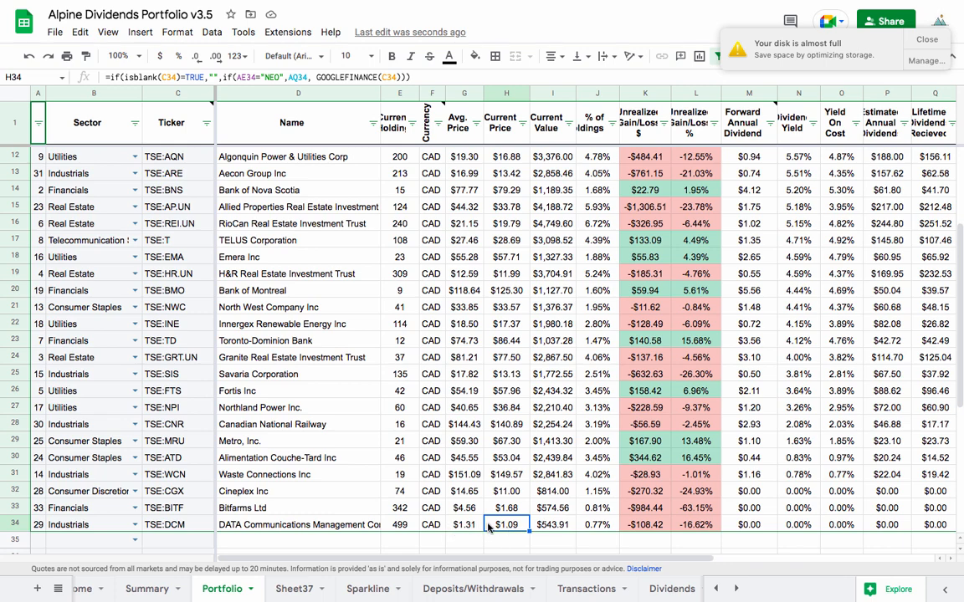
click(452, 525)
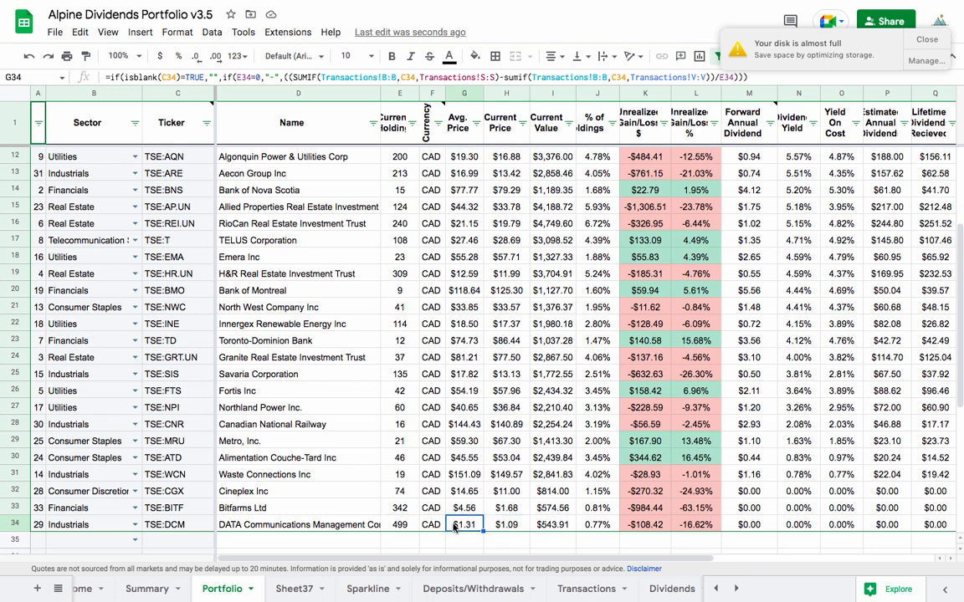
click(507, 525)
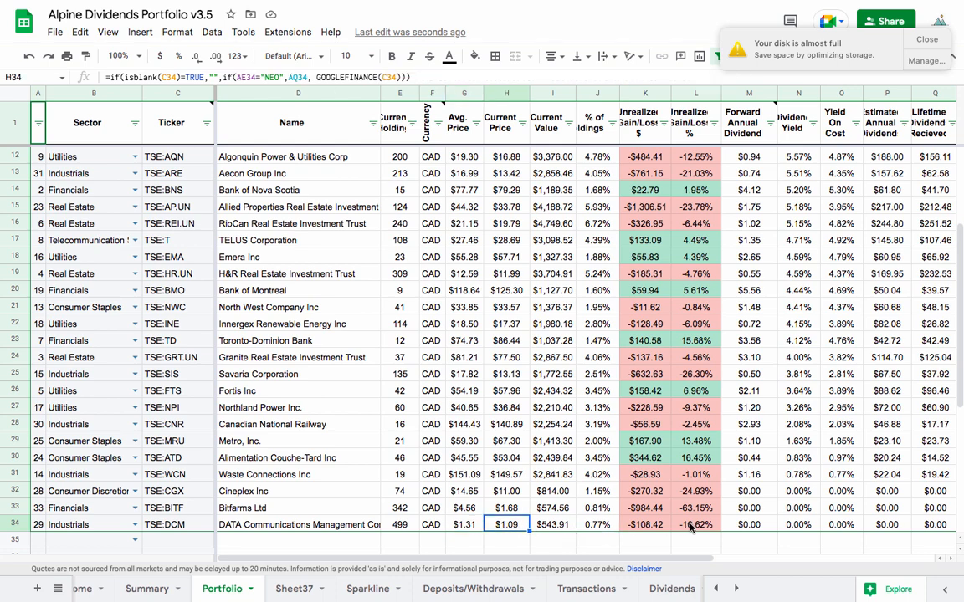
click(599, 525)
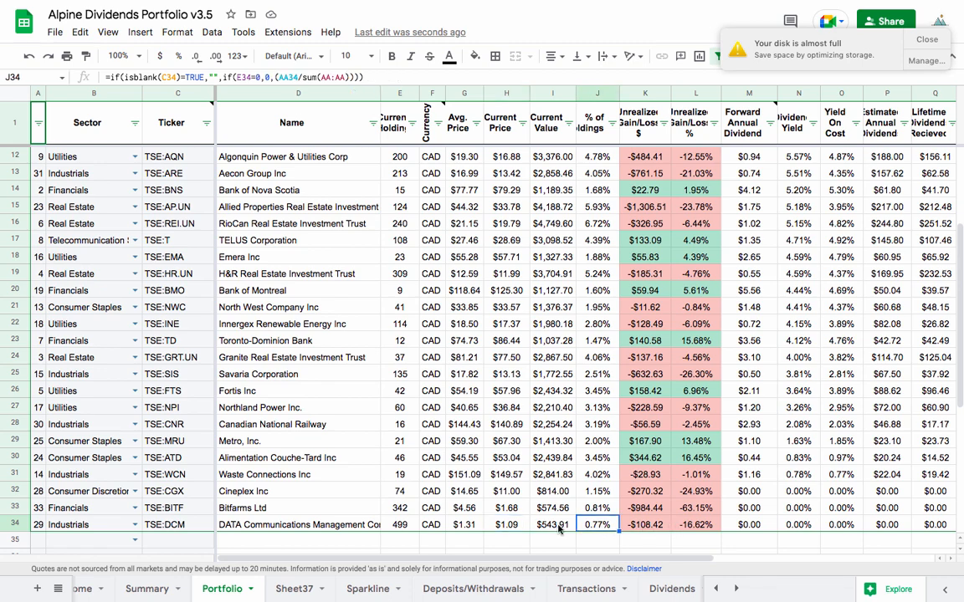
click(521, 528)
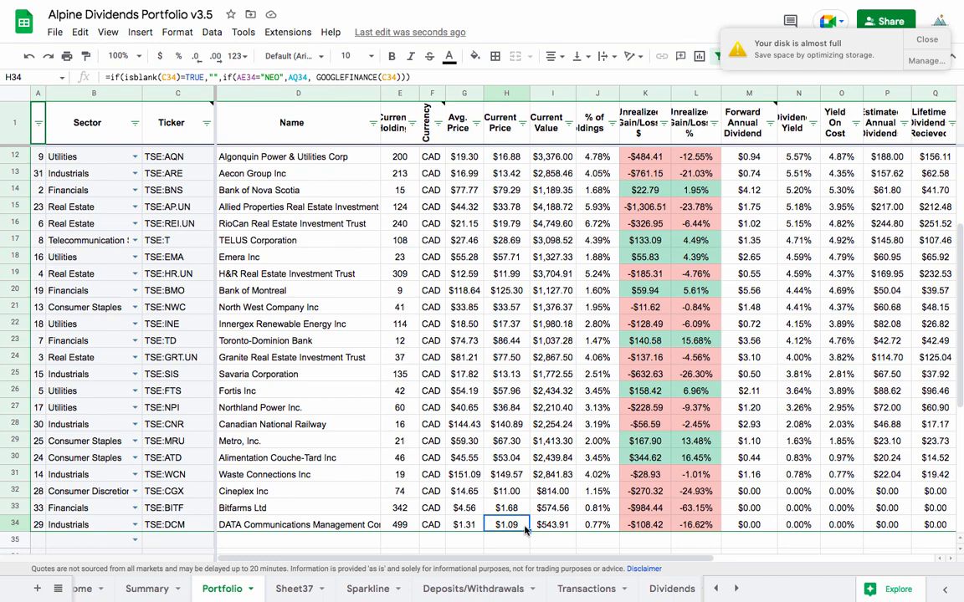
click(468, 525)
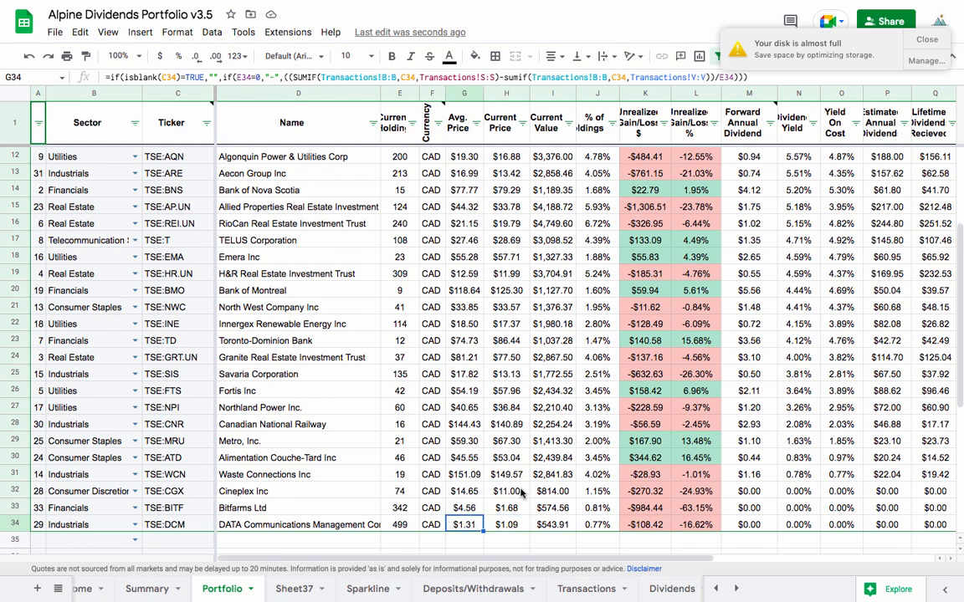
Step: Log a purchase of 10 TSE:MFC shares at $21.45 dated June 17, 2022 in row 571 of the Transactions sheet
click(572, 590)
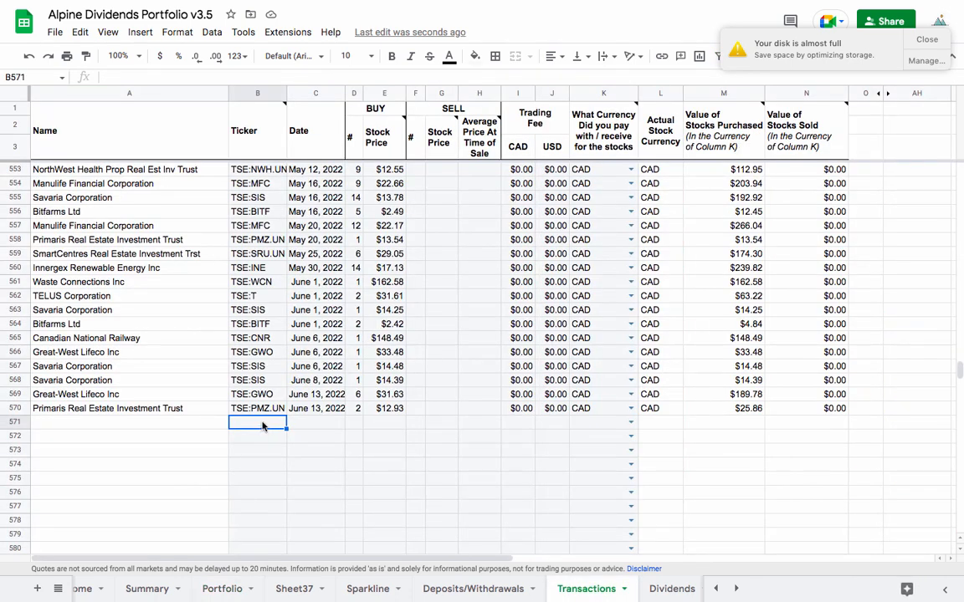
text(T)
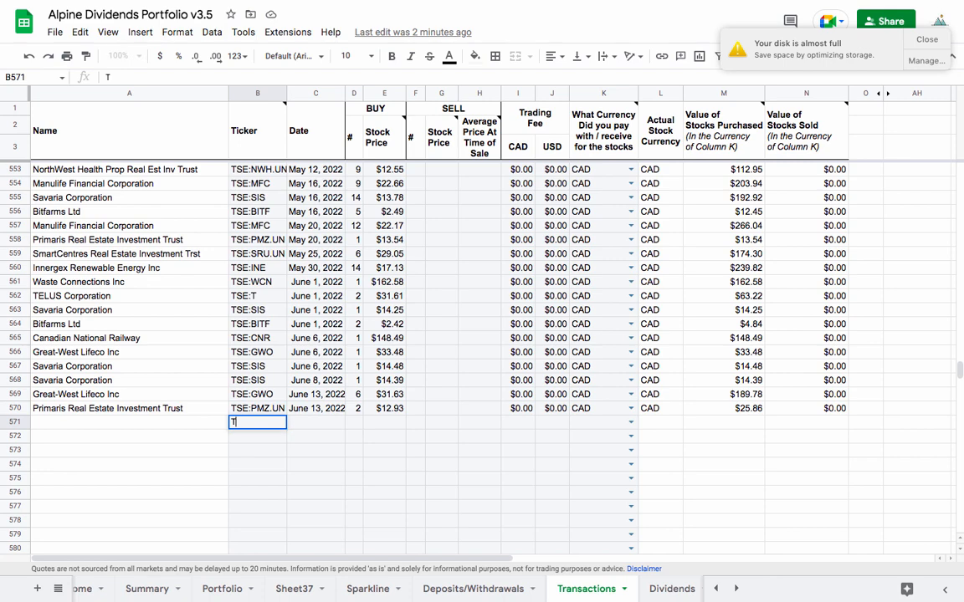
text(SE:MFC)
key(Tab)
text(J)
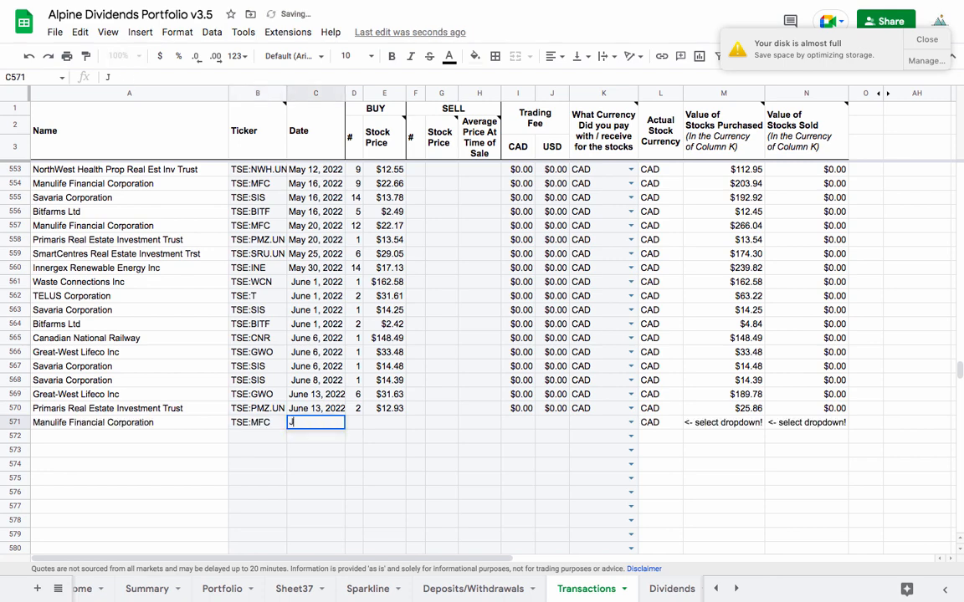
text(une 17, 2022)
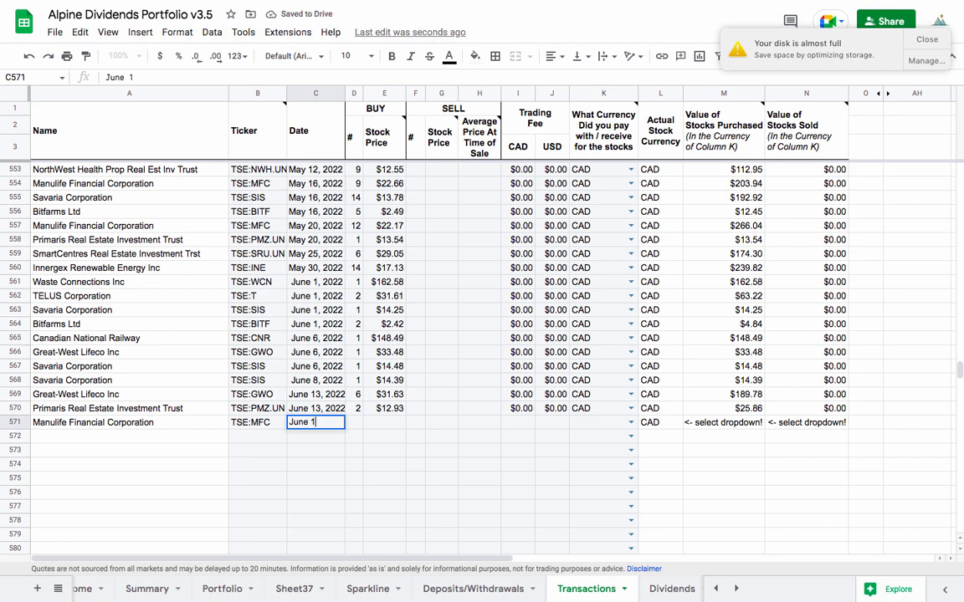
key(Tab)
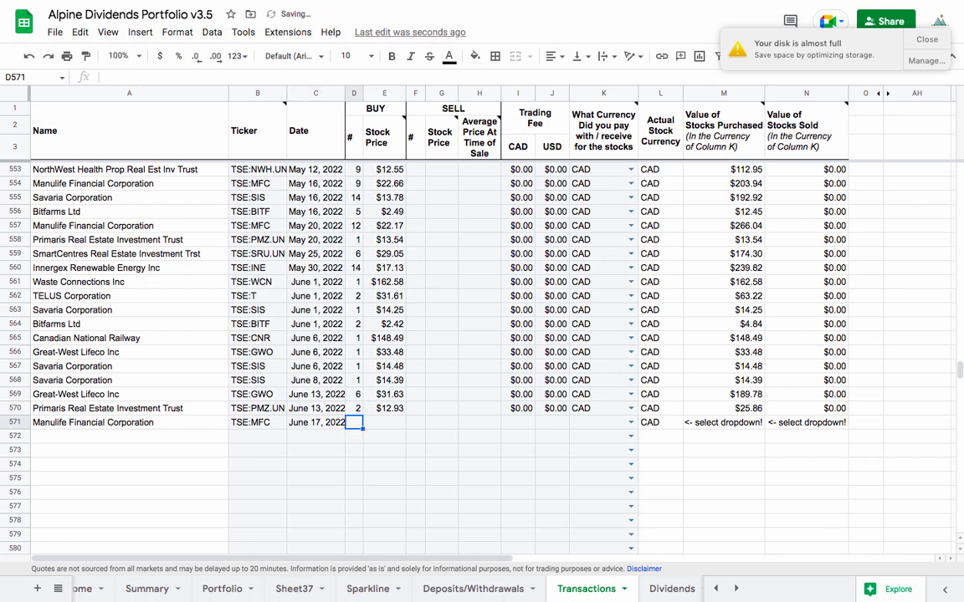
text(10)
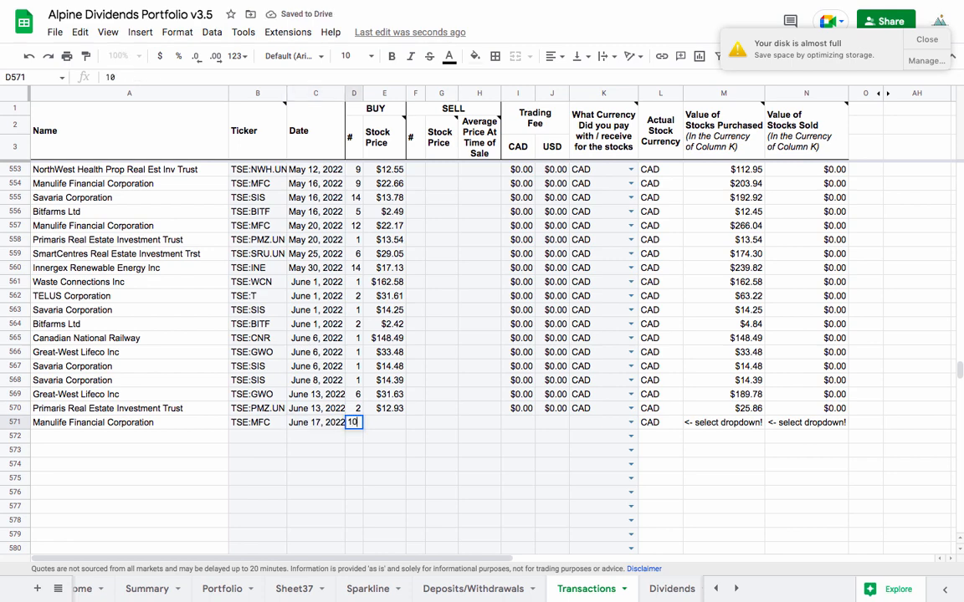
key(Tab)
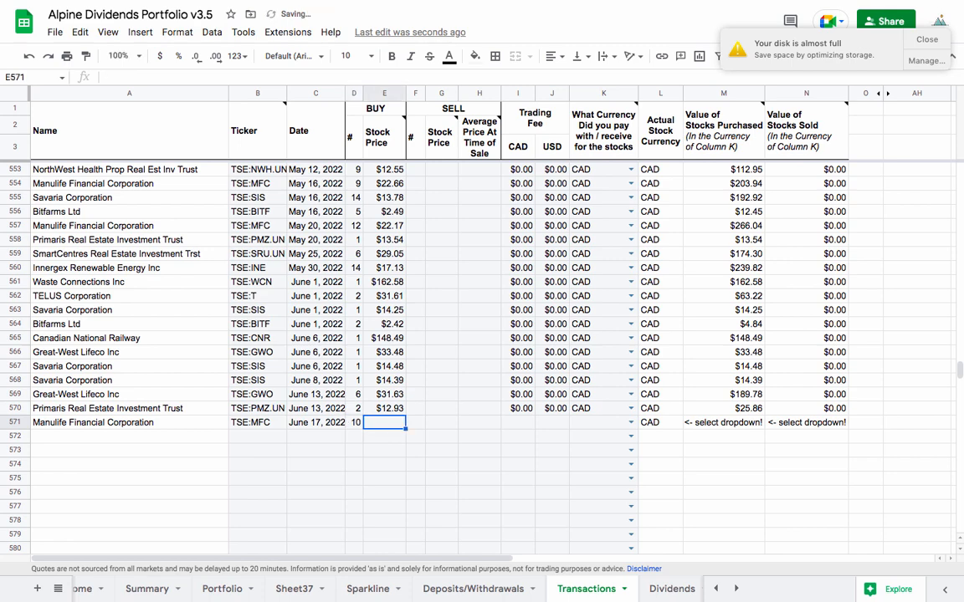
text(21.45)
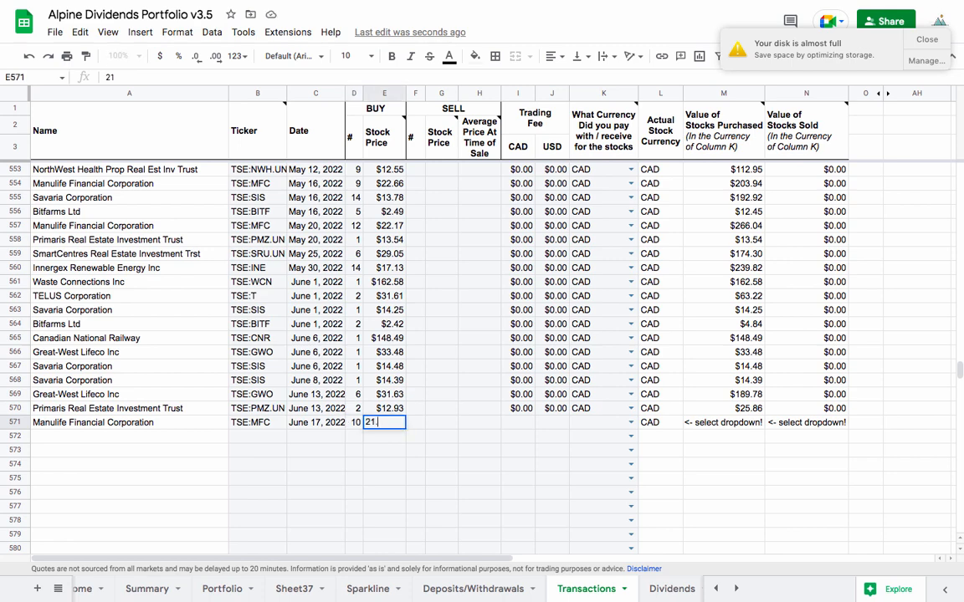
Step: In row 572, log 85 TSE:DCM shares bought June 17, 2022 at $1.09, and fill row 570's trading fees and CAD currency down through row 572
click(242, 436)
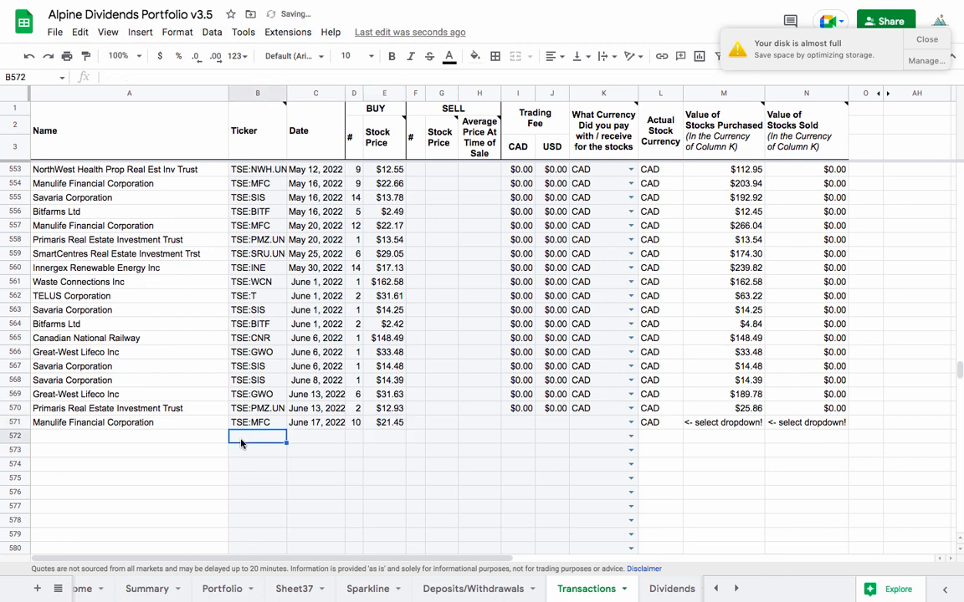
text(TSE:DCM)
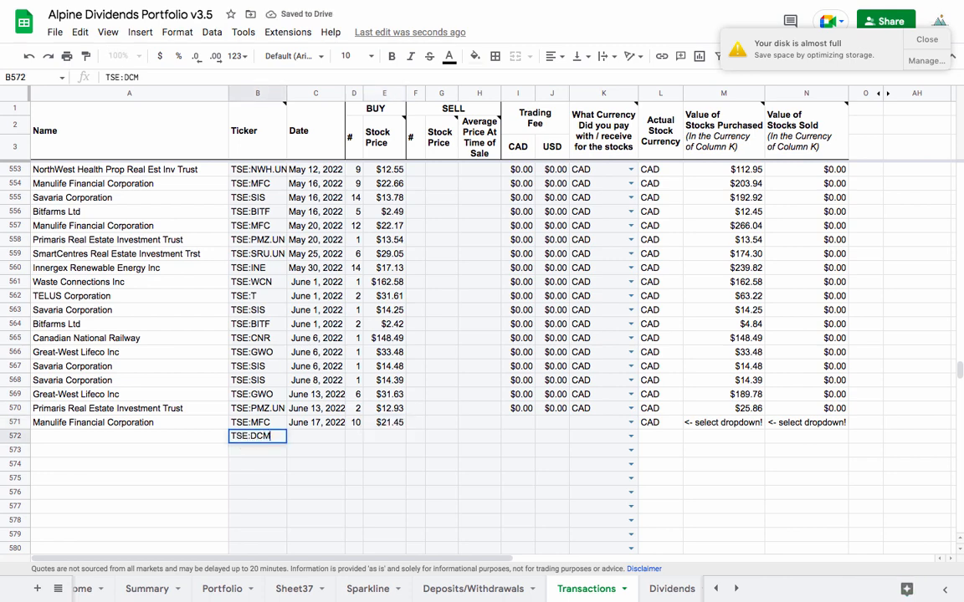
key(Tab)
text(June 17, 2022)
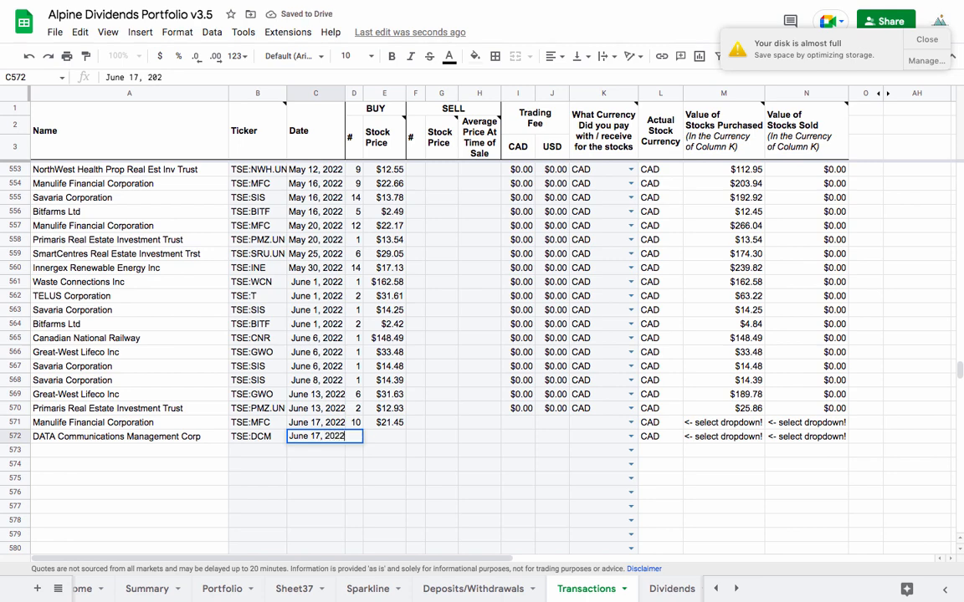
key(Tab)
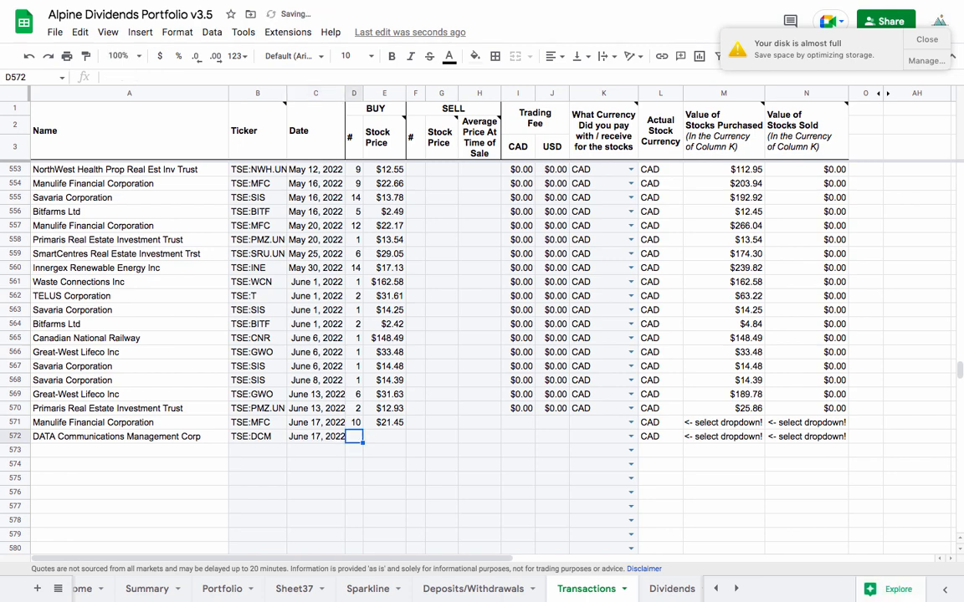
text(85)
key(Tab)
text(1.09)
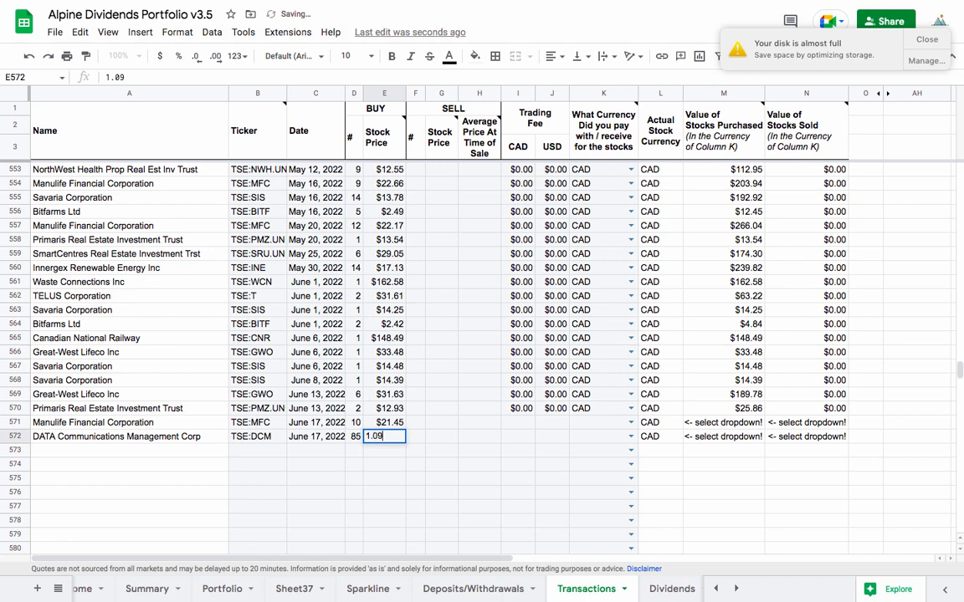
key(Return)
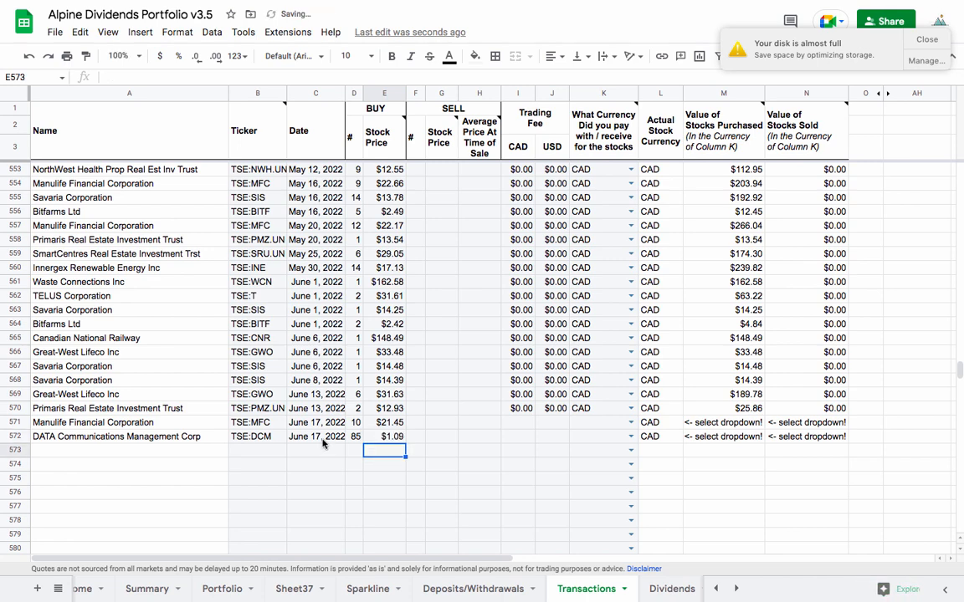
drag(523, 409, 635, 438)
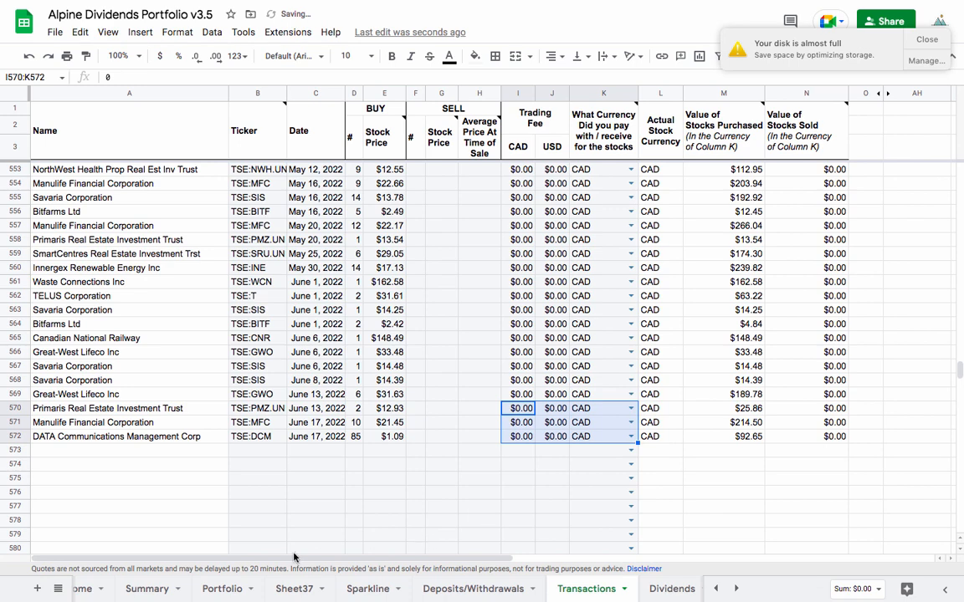
Step: Check the average price in G34 and unrealized gain/loss in K34 for TSE:DCM on the Portfolio sheet
click(237, 588)
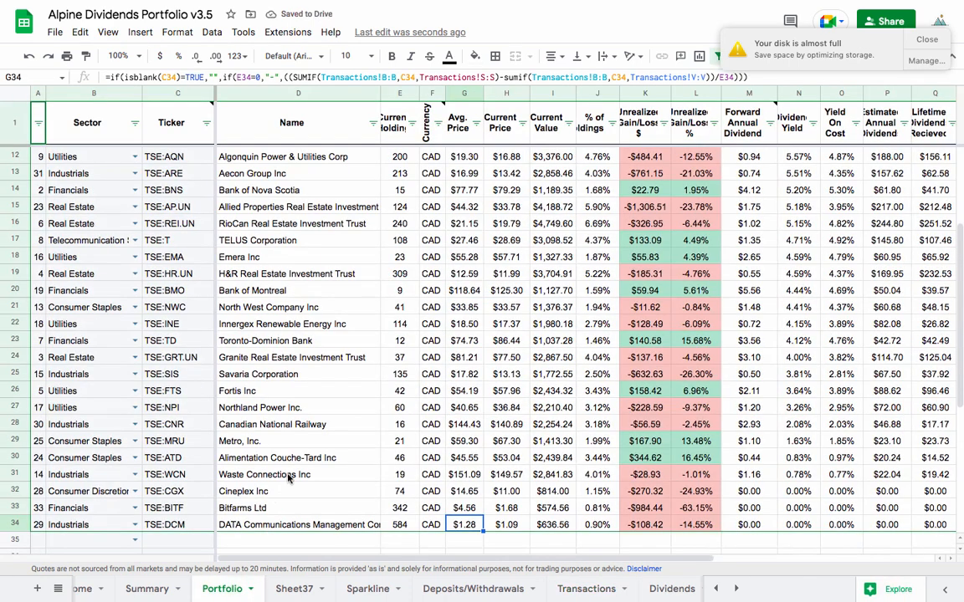
click(372, 487)
click(464, 527)
click(657, 525)
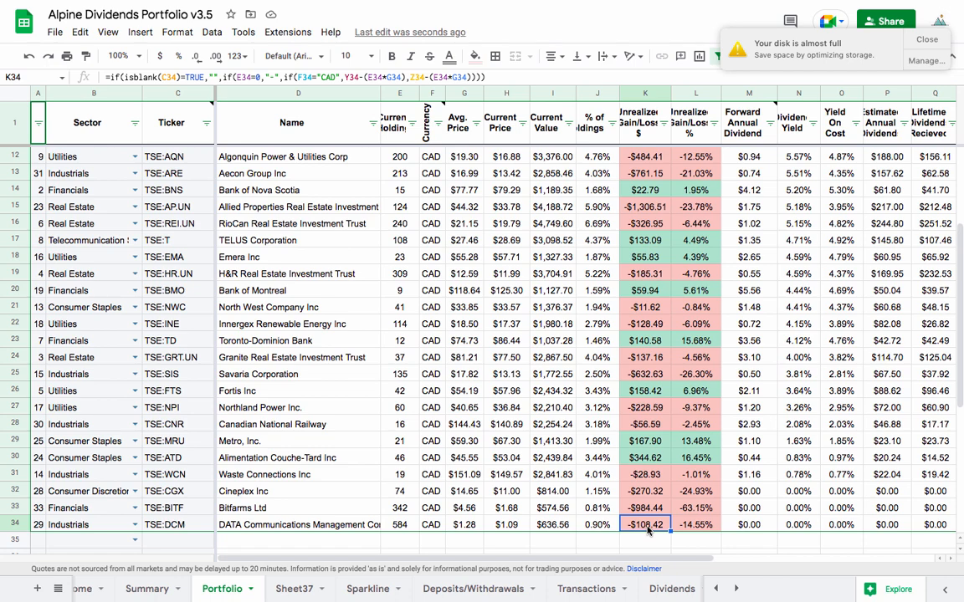
click(479, 526)
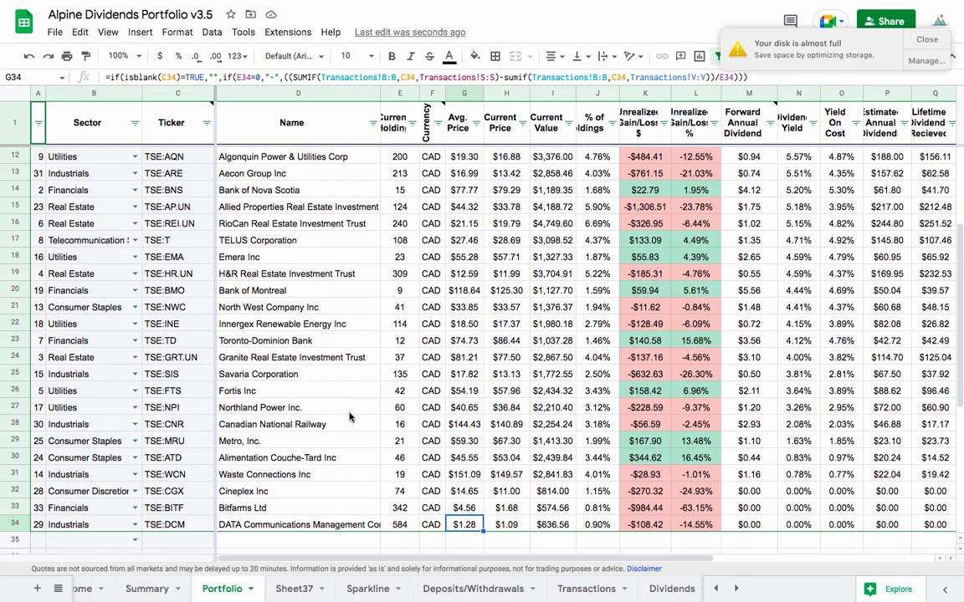
Step: Review Manulife Financial's figures across row 7 of the Portfolio sheet, and the account totals and dividend income on the Summary sheet
scroll(236, 339, up, 5)
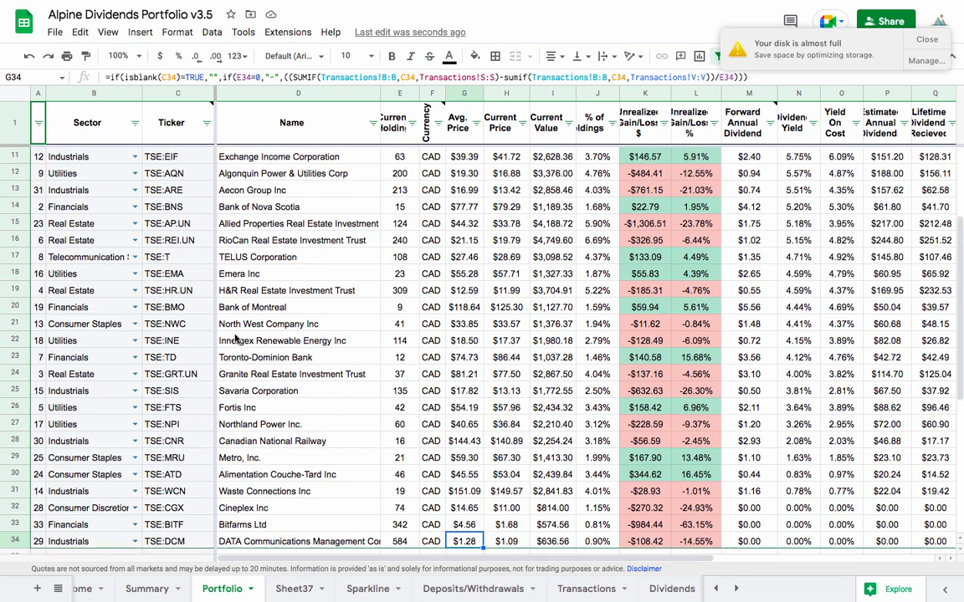
scroll(236, 339, right, 1)
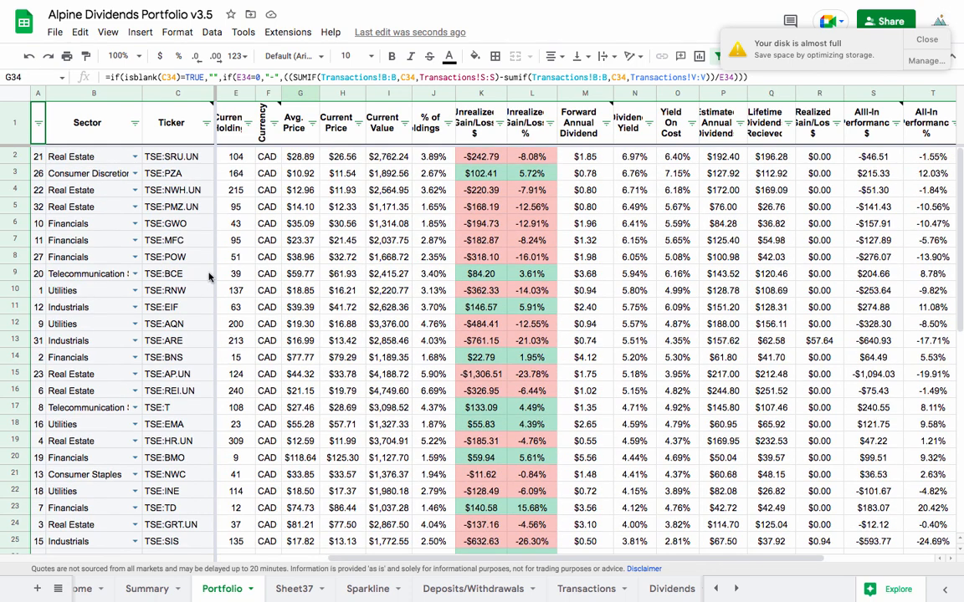
click(164, 238)
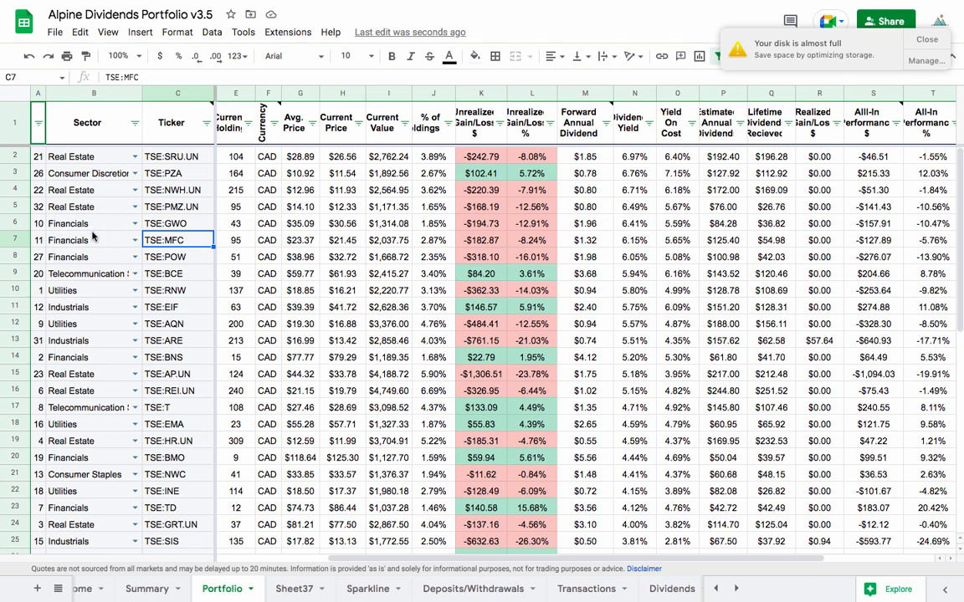
click(15, 240)
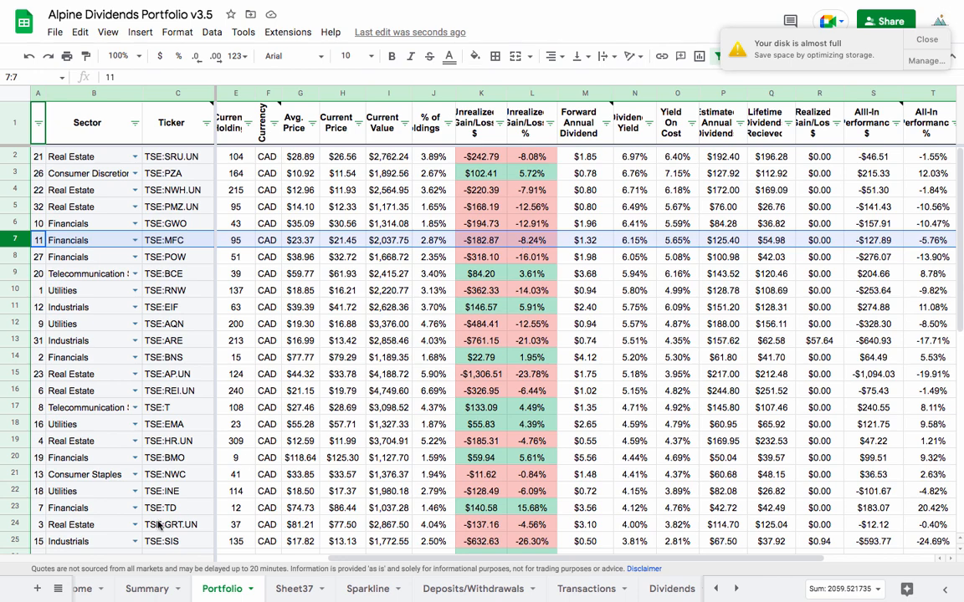
scroll(366, 343, left, 2)
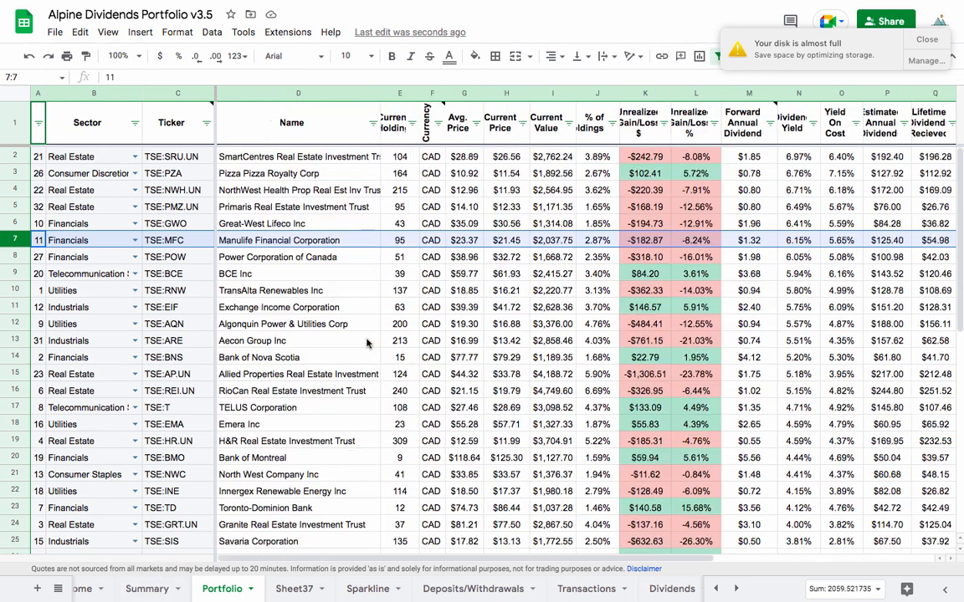
click(160, 588)
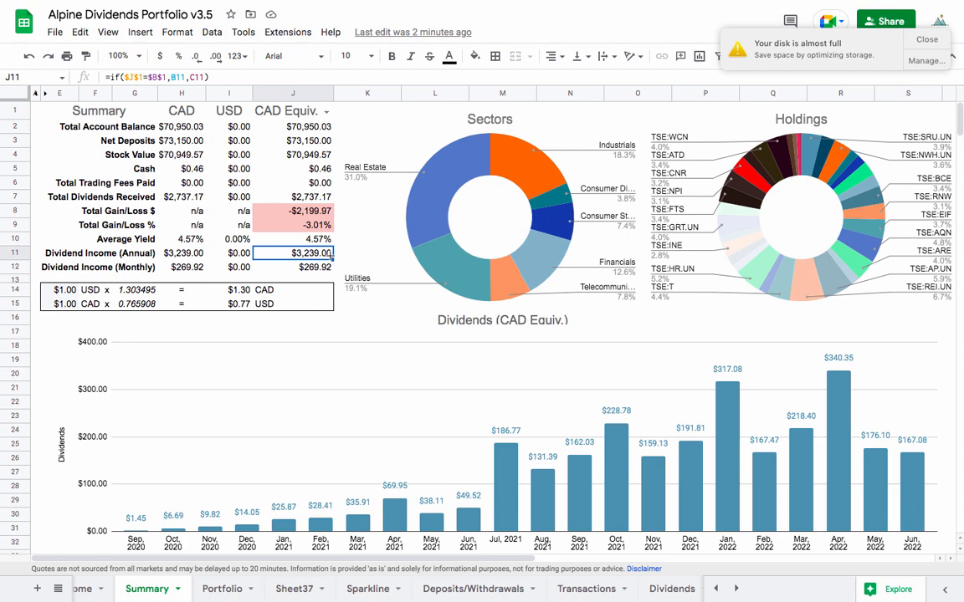
Step: Check the Forward Annual Dividend values in column M of the Portfolio sheet for all holdings
click(223, 587)
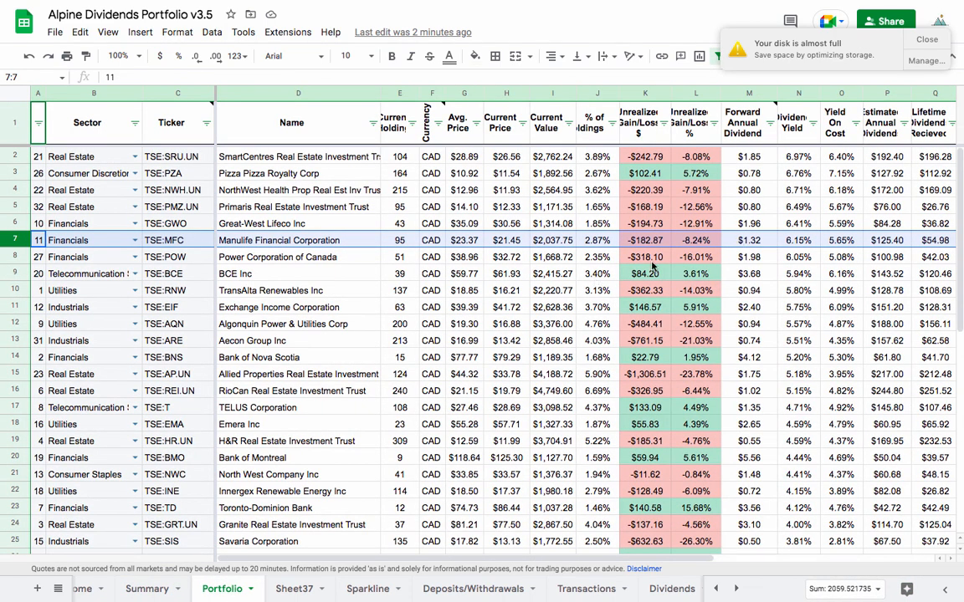
click(749, 290)
click(747, 388)
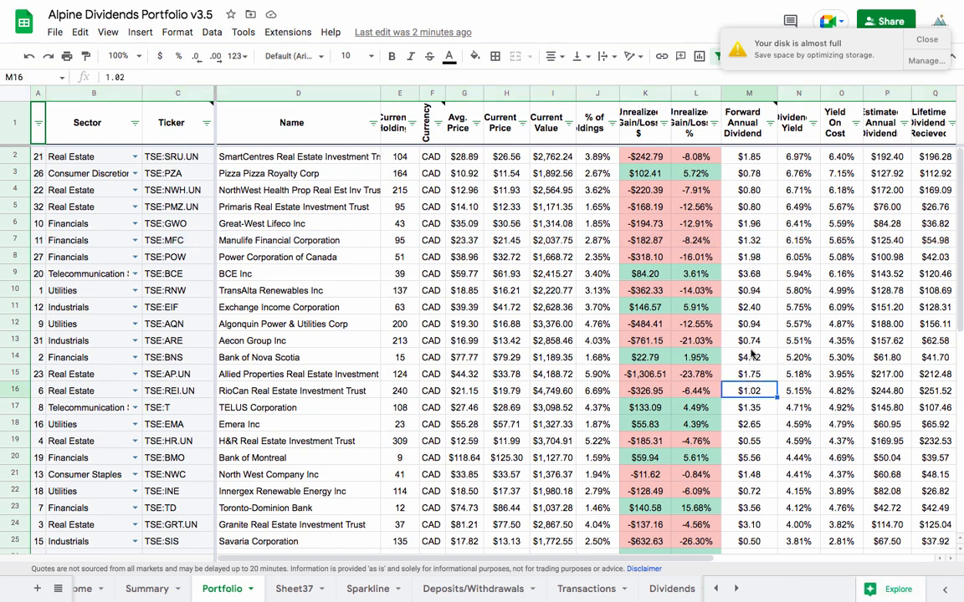
click(751, 356)
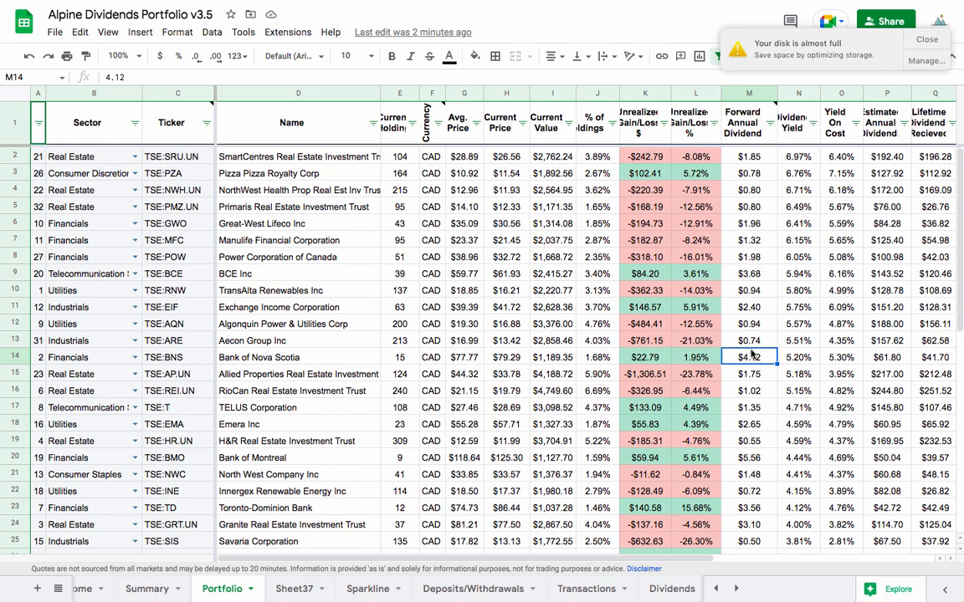
click(752, 160)
scroll(752, 281, down, 5)
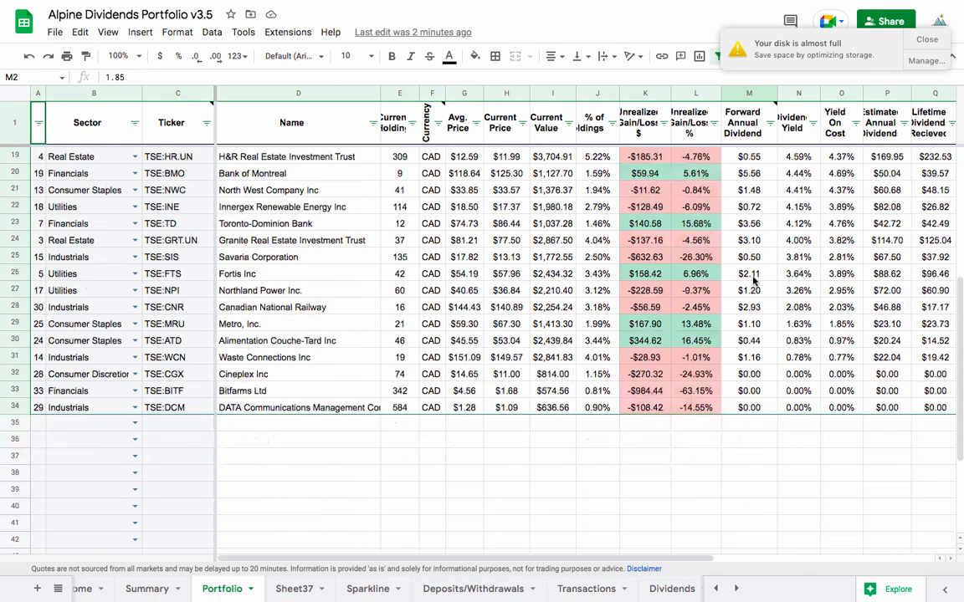
scroll(752, 281, up, 5)
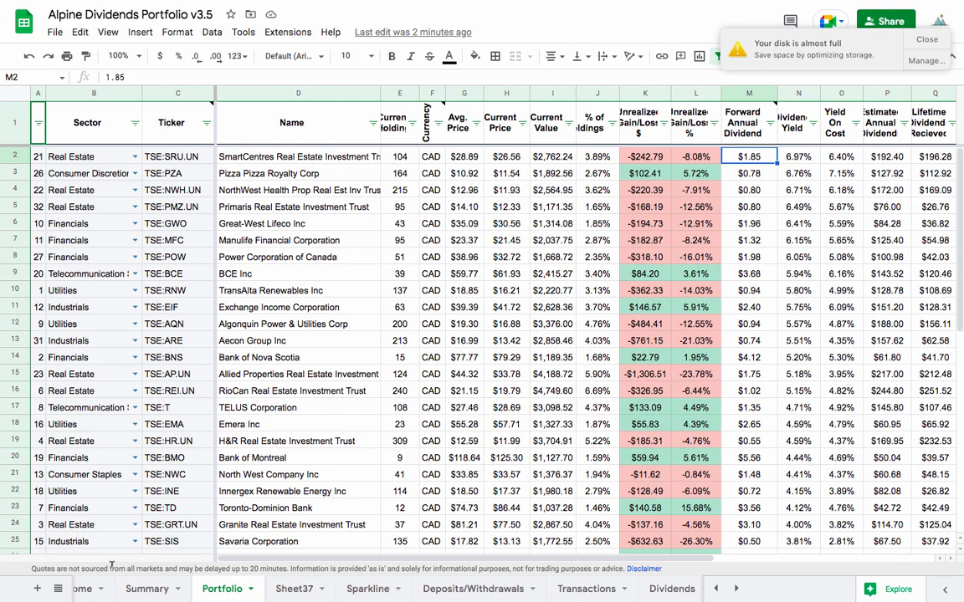
scroll(131, 588, up, 1)
scroll(131, 588, up, 1)
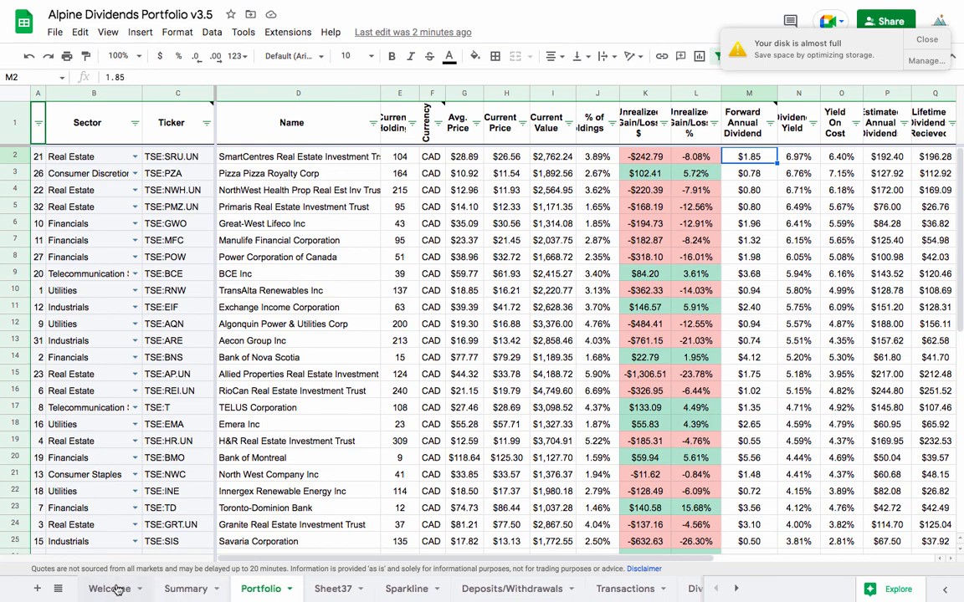